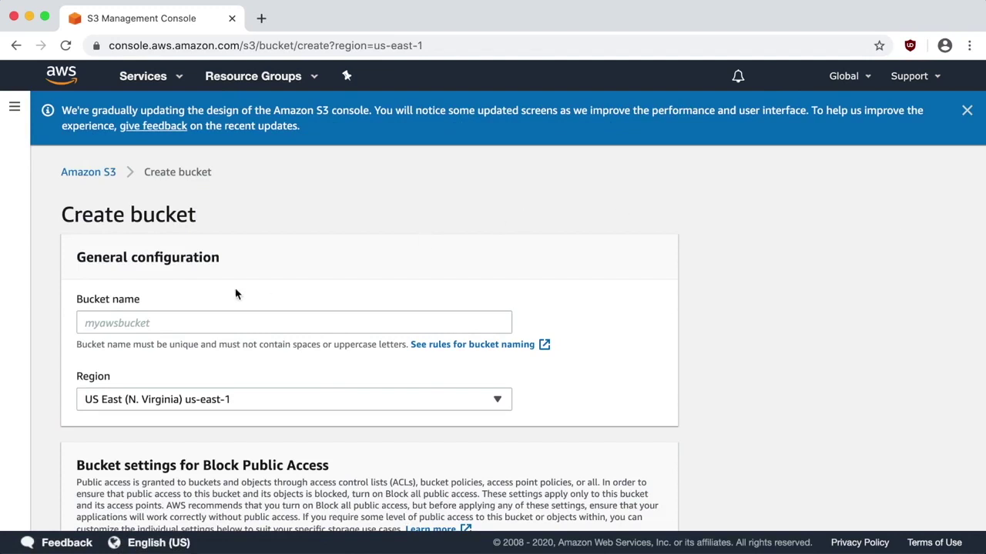
Create an S3 bucket named everybodyelses.com with the default region and access settings.
{"action": "left_click", "coordinate": [209, 322]}
{"action": "type", "text": "everybodyelses.com"}
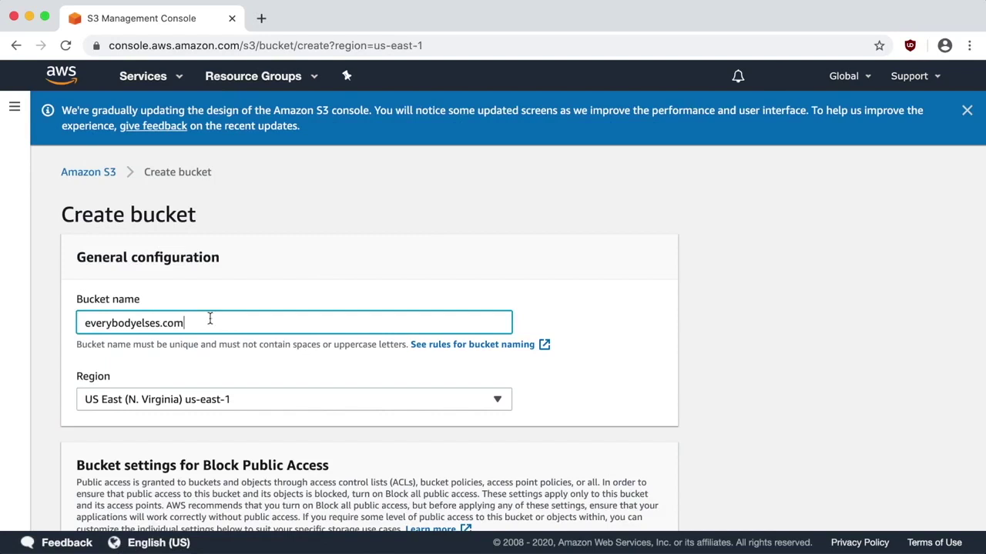
{"action": "scroll", "coordinate": [263, 383], "scroll_direction": "down", "scroll_amount": 8}
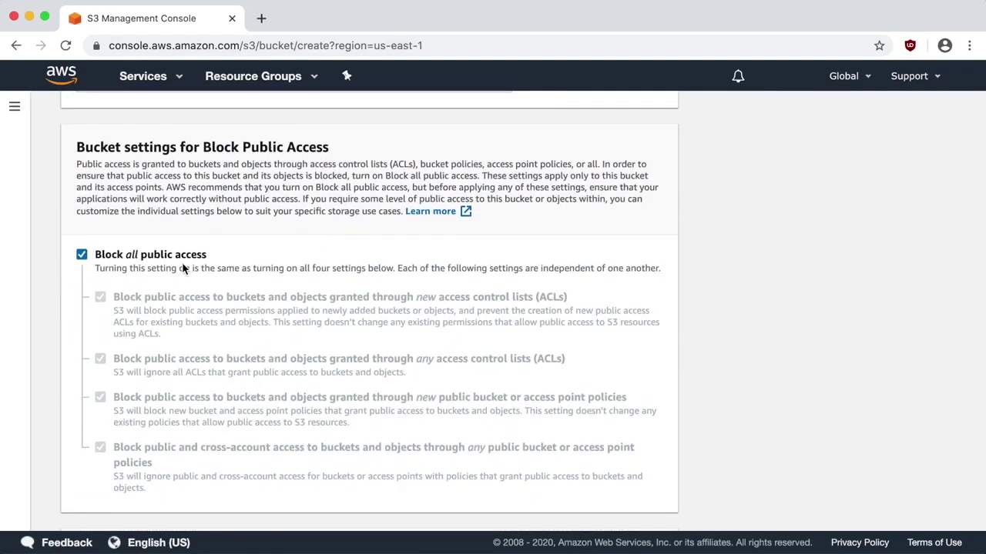
{"action": "scroll", "coordinate": [183, 267], "scroll_direction": "down", "scroll_amount": 3}
{"action": "left_click", "coordinate": [589, 504]}
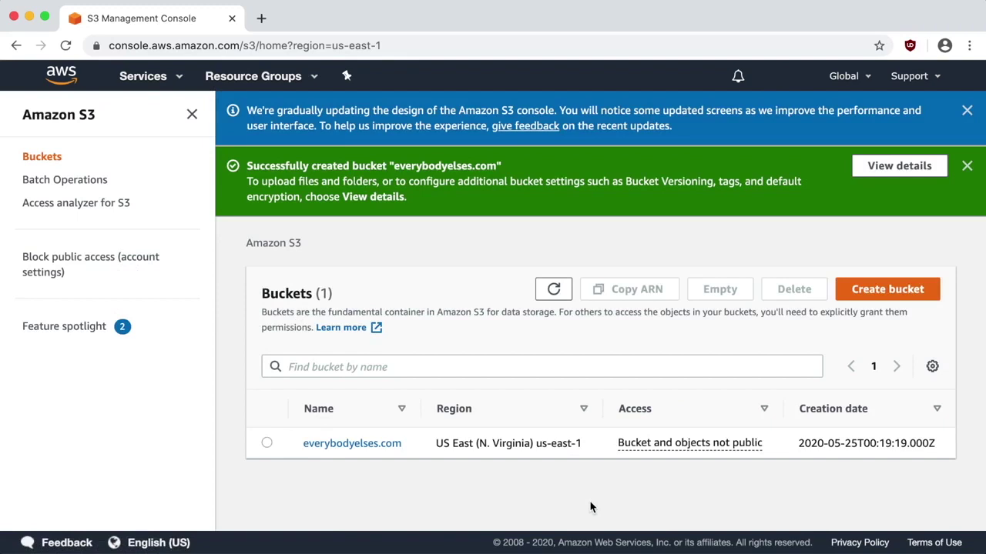
Enable static website hosting on the everybodyelses.com bucket with index.html as the index document, and save it.
{"action": "left_click", "coordinate": [352, 443]}
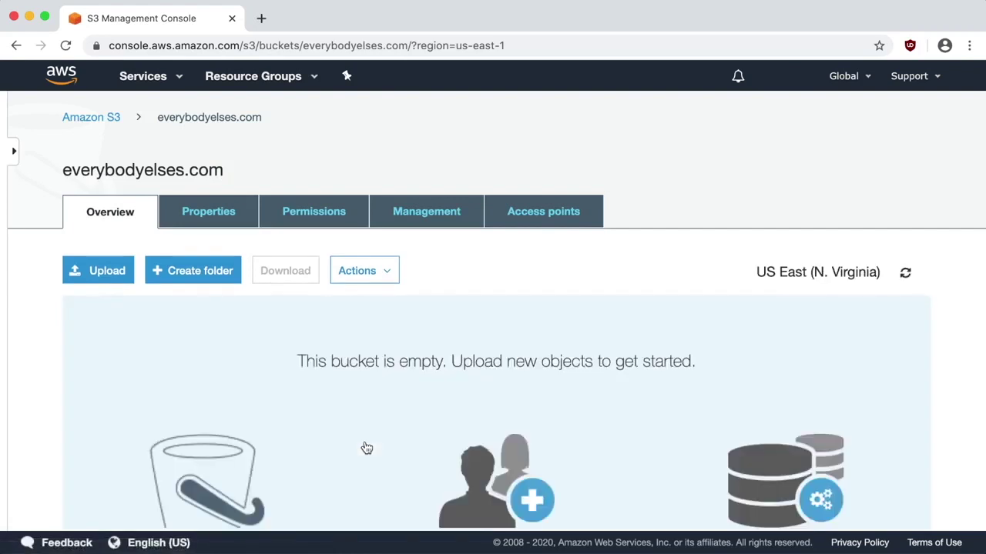
{"action": "left_click", "coordinate": [207, 213]}
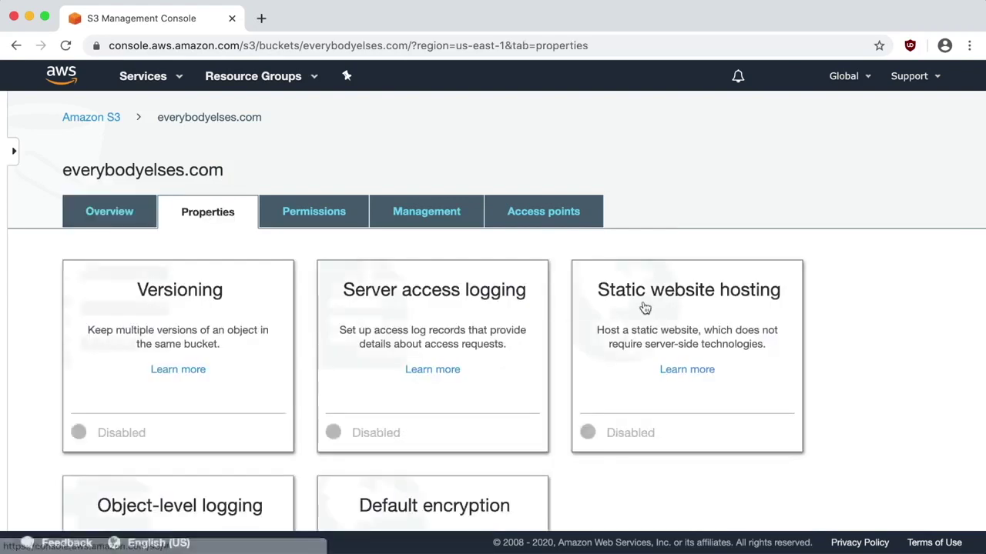
{"action": "left_click", "coordinate": [705, 303]}
{"action": "scroll", "coordinate": [705, 303], "scroll_direction": "down", "scroll_amount": 5}
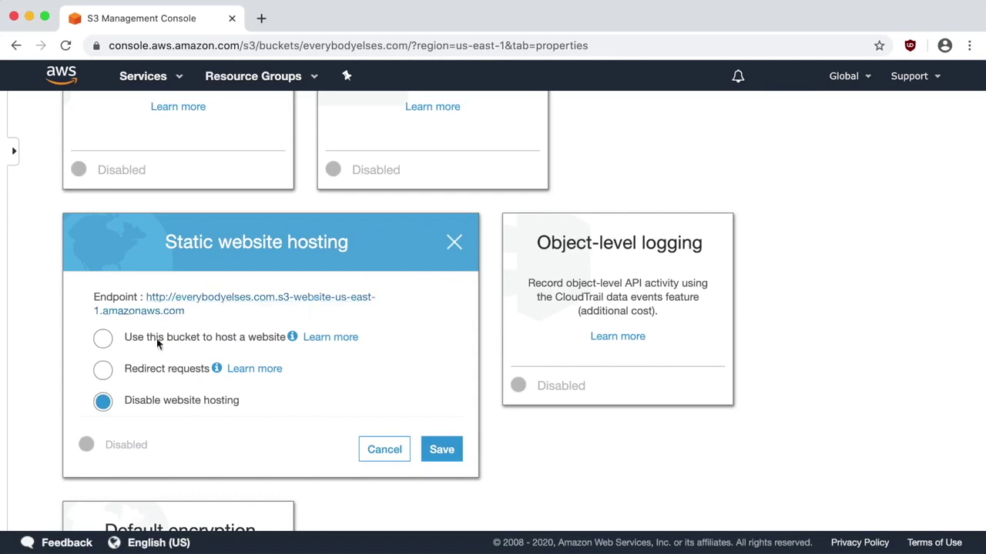
{"action": "left_click", "coordinate": [104, 340]}
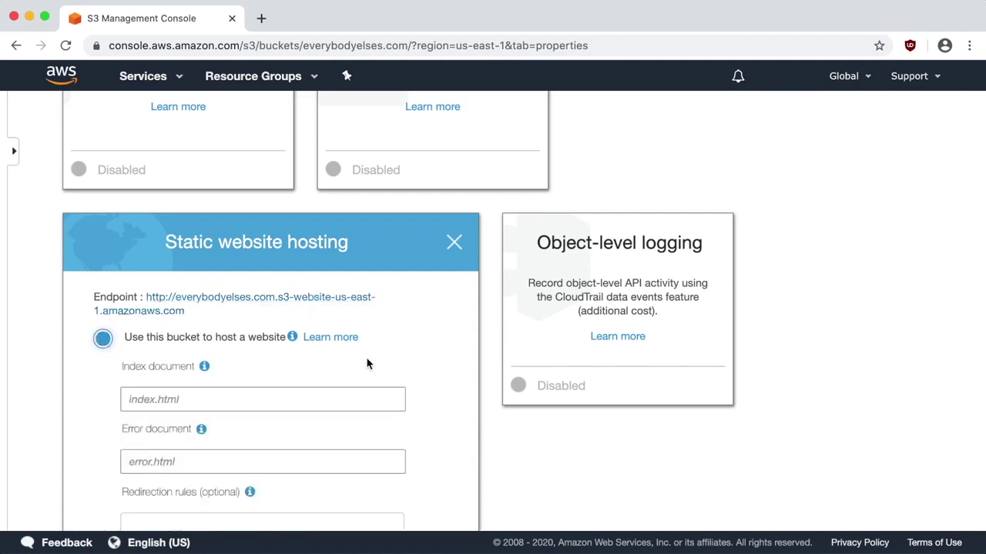
{"action": "left_click", "coordinate": [315, 395]}
{"action": "type", "text": "index.html"}
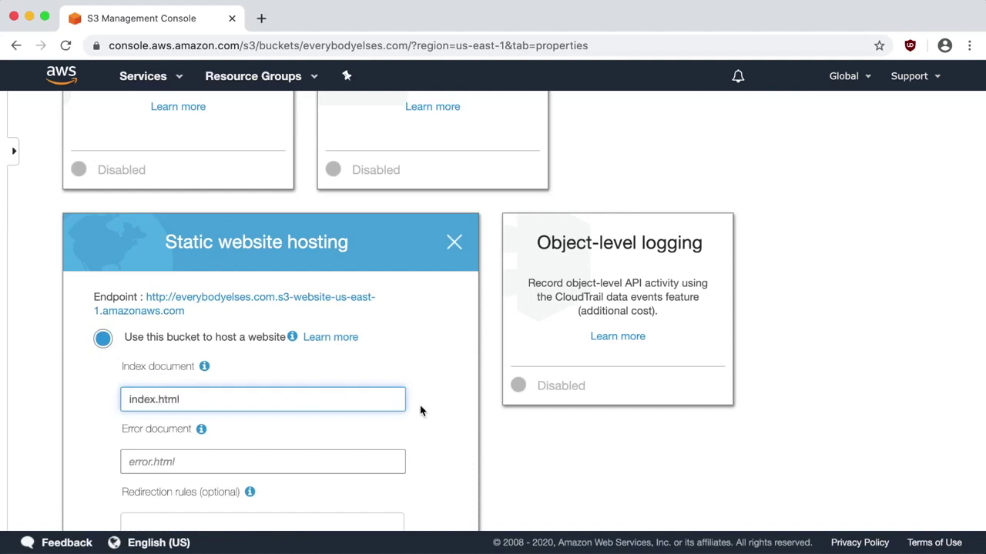
{"action": "scroll", "coordinate": [429, 440], "scroll_direction": "down", "scroll_amount": 5}
{"action": "left_click", "coordinate": [441, 422]}
Turn off Block all public access in the bucket's permissions and approve the change by entering "confirm".
{"action": "scroll", "coordinate": [442, 429], "scroll_direction": "up", "scroll_amount": 6}
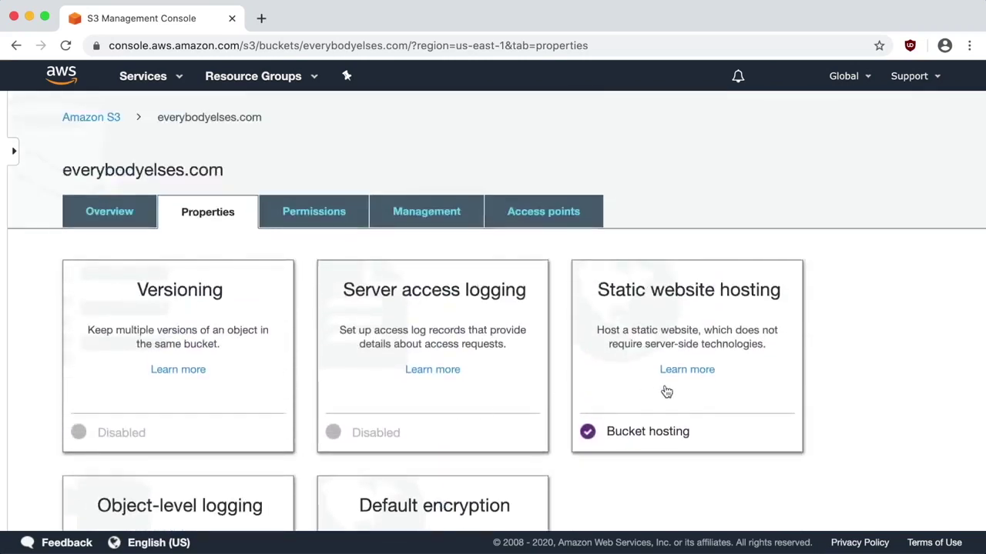
{"action": "left_click", "coordinate": [311, 217]}
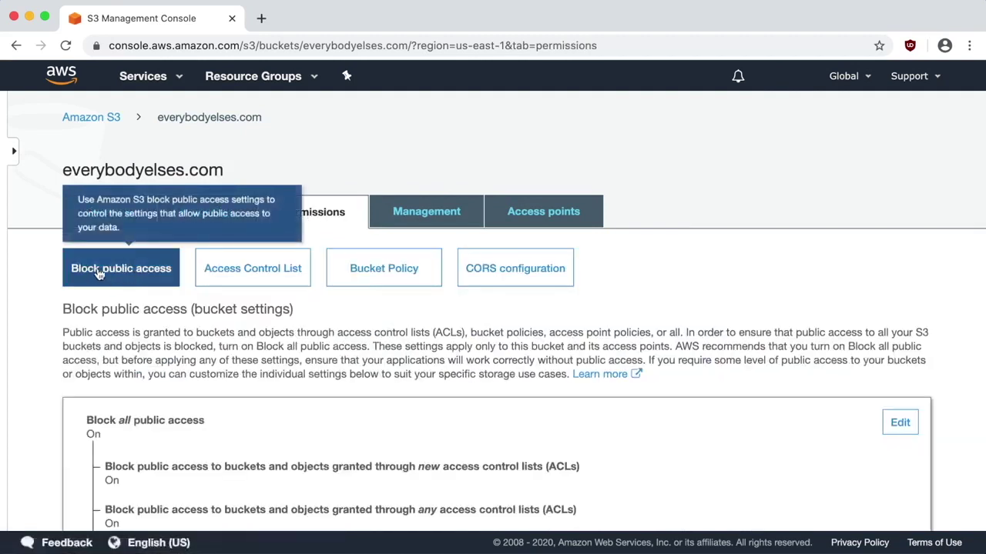
{"action": "scroll", "coordinate": [167, 348], "scroll_direction": "down", "scroll_amount": 3}
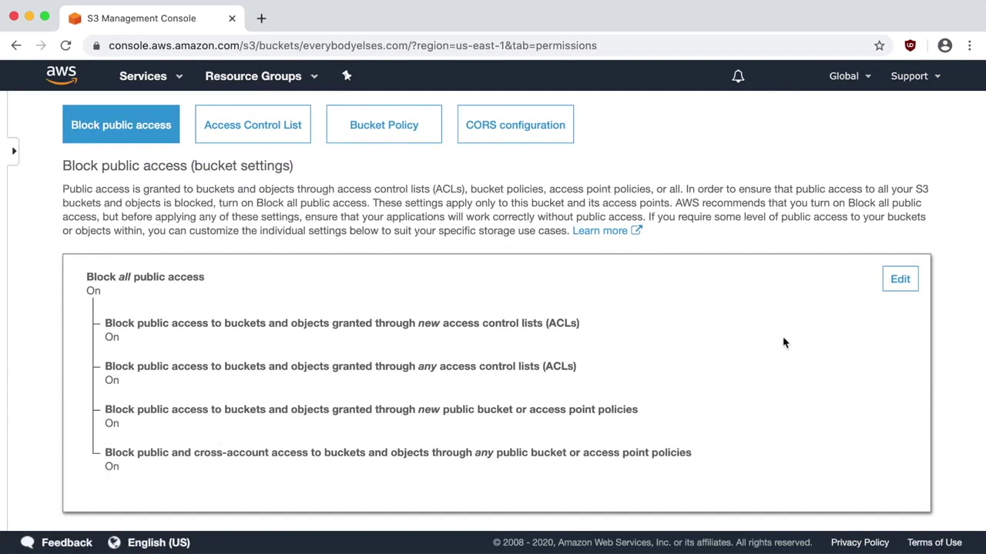
{"action": "left_click", "coordinate": [899, 280]}
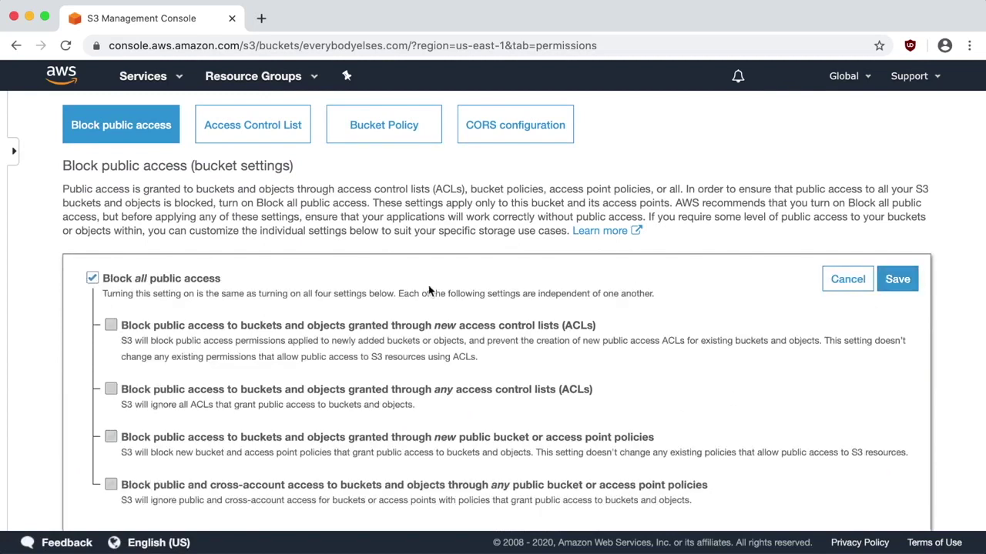
{"action": "left_click", "coordinate": [93, 278]}
{"action": "scroll", "coordinate": [156, 339], "scroll_direction": "down", "scroll_amount": 1}
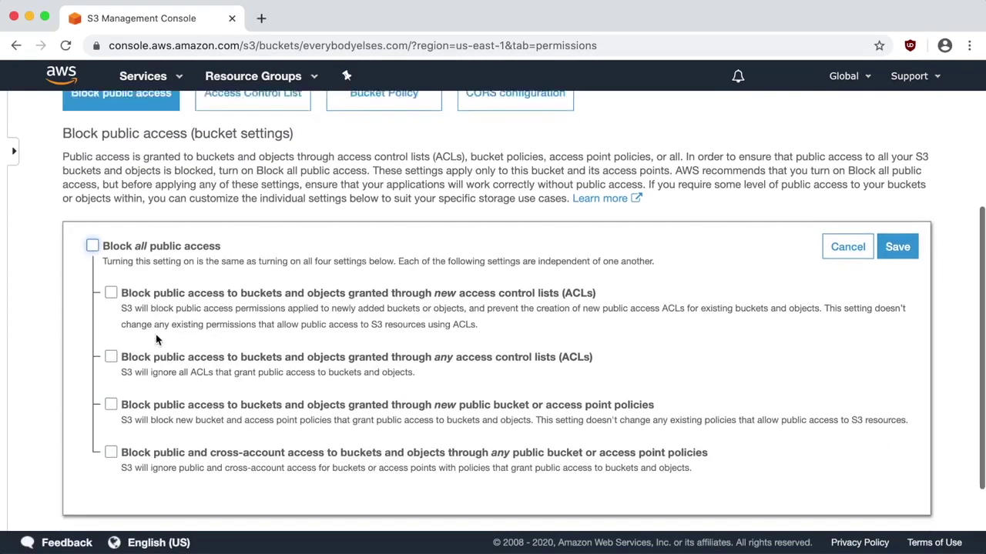
{"action": "scroll", "coordinate": [156, 340], "scroll_direction": "down", "scroll_amount": 1}
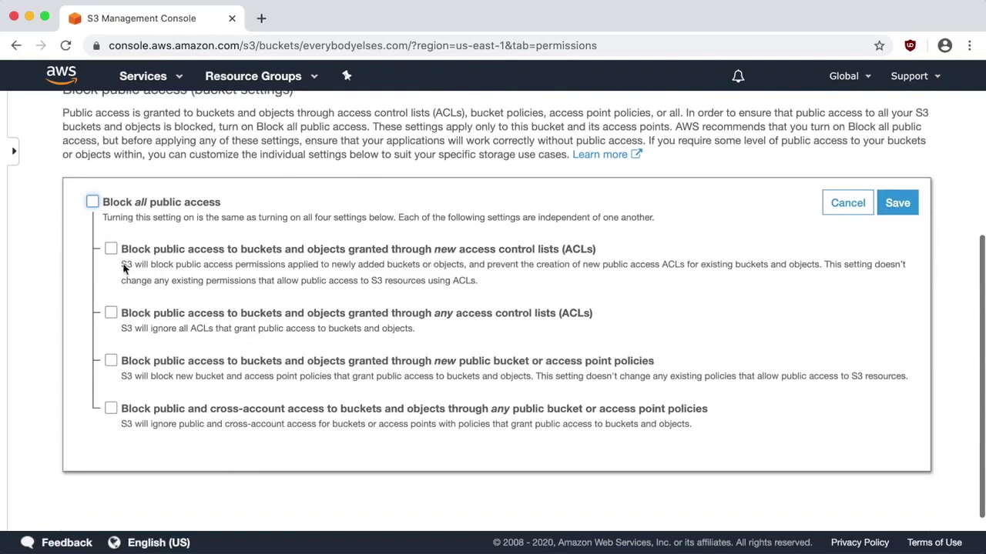
{"action": "left_click", "coordinate": [893, 212]}
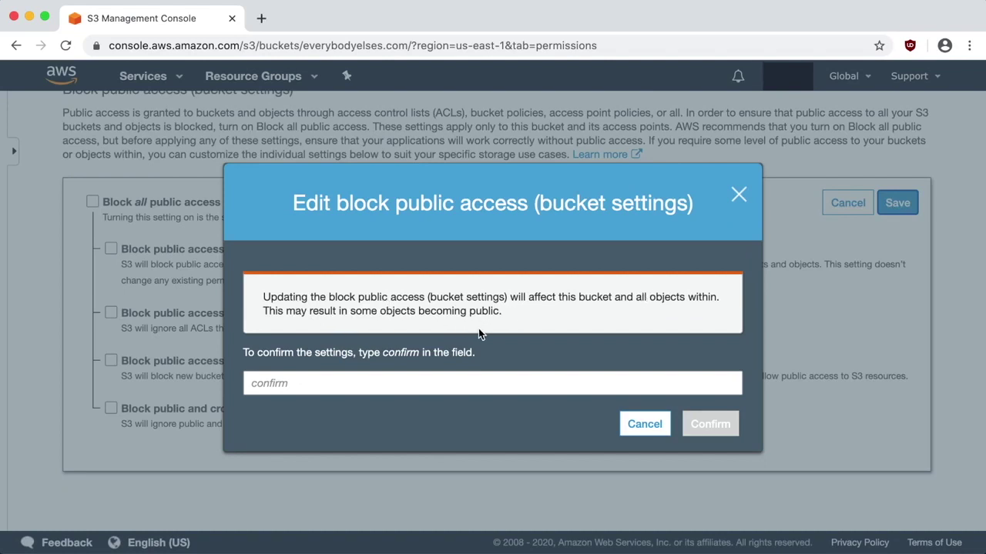
{"action": "left_click", "coordinate": [334, 385]}
{"action": "type", "text": "confirm"}
{"action": "left_click", "coordinate": [697, 425]}
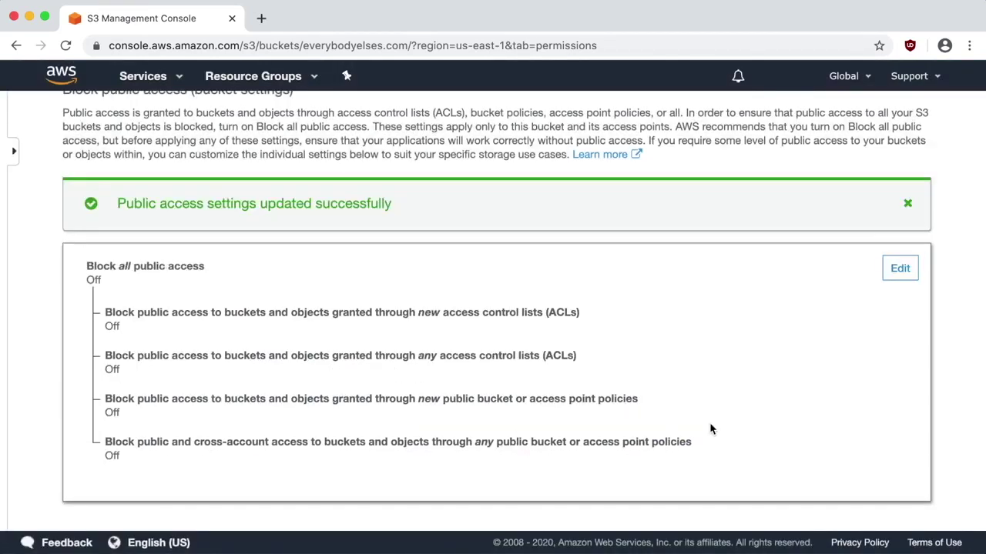
Copy the bucket's ARN from the bucket policy editor.
{"action": "scroll", "coordinate": [709, 429], "scroll_direction": "up", "scroll_amount": 3}
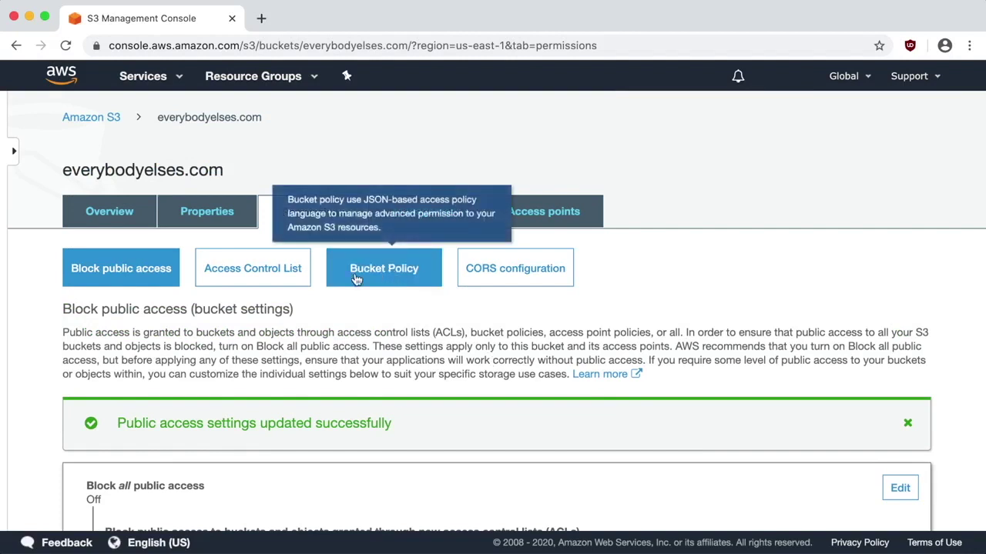
{"action": "left_click", "coordinate": [401, 279]}
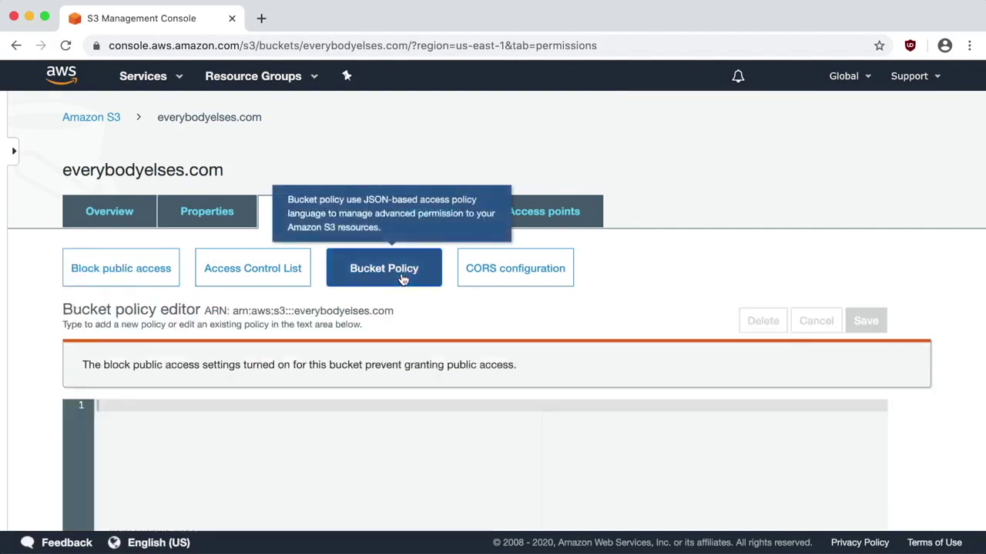
{"action": "scroll", "coordinate": [402, 279], "scroll_direction": "down", "scroll_amount": 3}
{"action": "scroll", "coordinate": [402, 277], "scroll_direction": "up", "scroll_amount": 1}
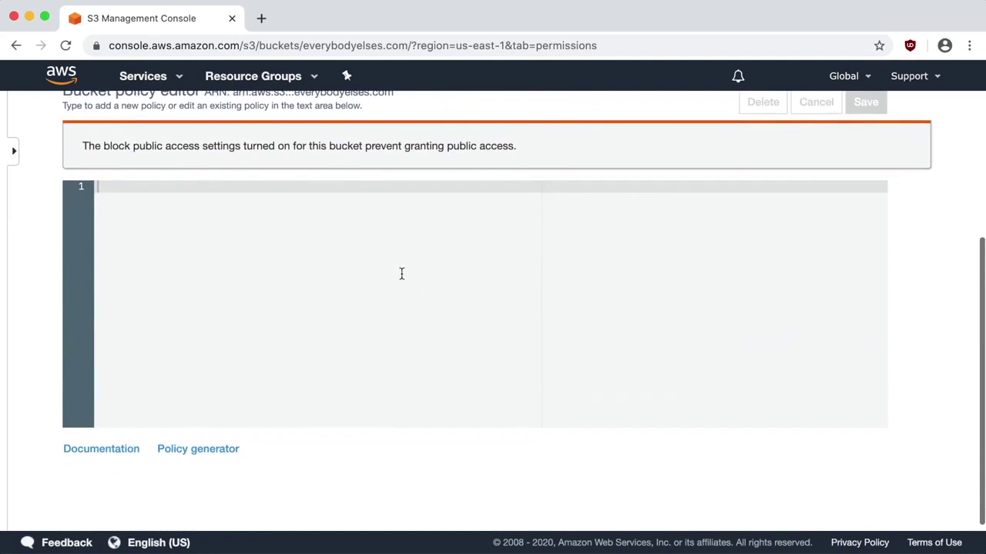
{"action": "left_click_drag", "start_coordinate": [233, 121], "coordinate": [394, 125]}
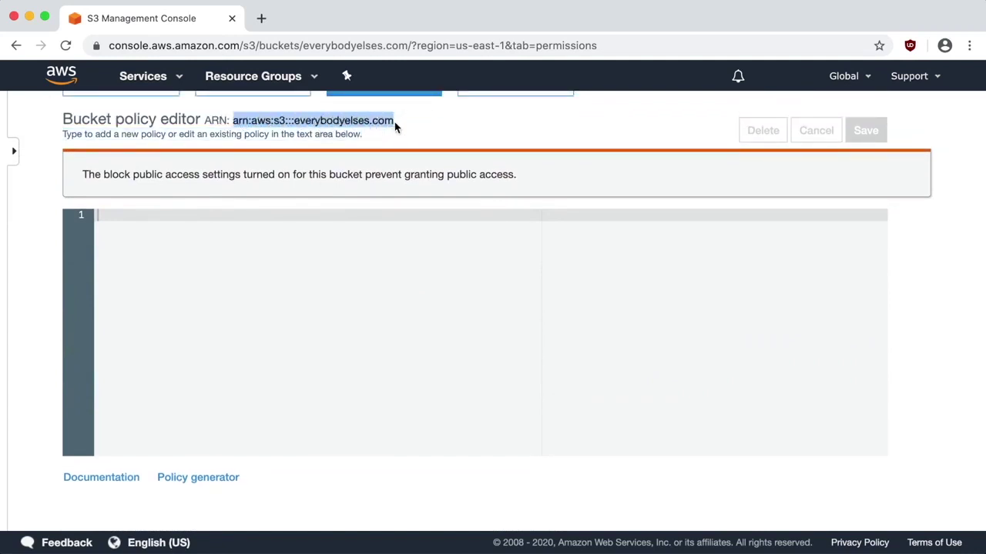
{"action": "left_click", "coordinate": [360, 245]}
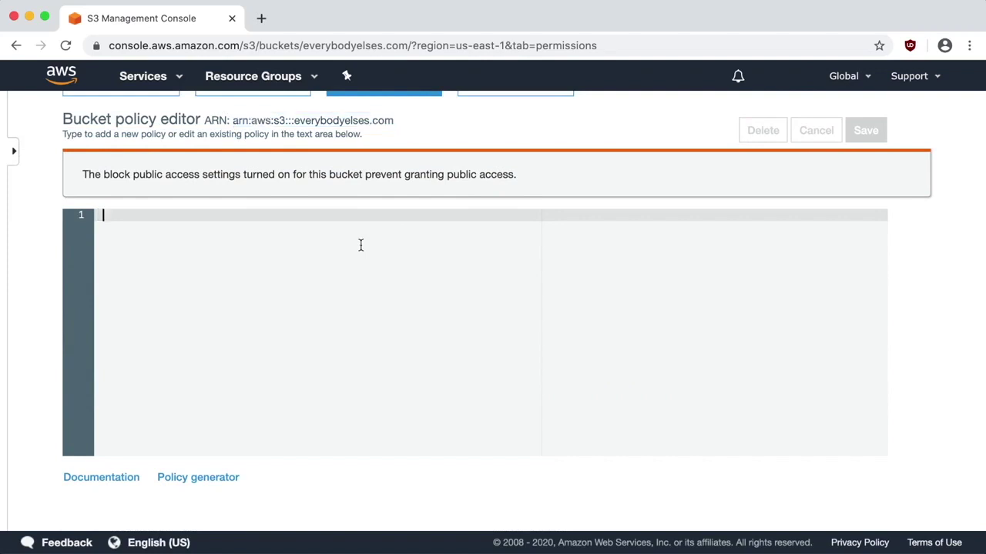
Open the AWS Policy Generator and set the policy type to S3 Bucket Policy with * as the principal.
{"action": "left_click", "coordinate": [227, 480]}
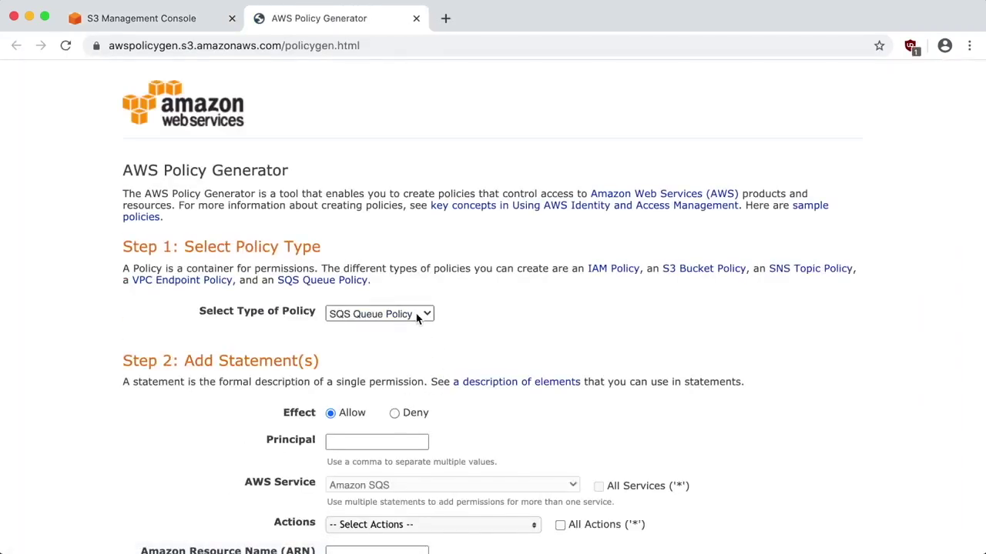
{"action": "left_click", "coordinate": [398, 313]}
{"action": "left_click", "coordinate": [398, 325]}
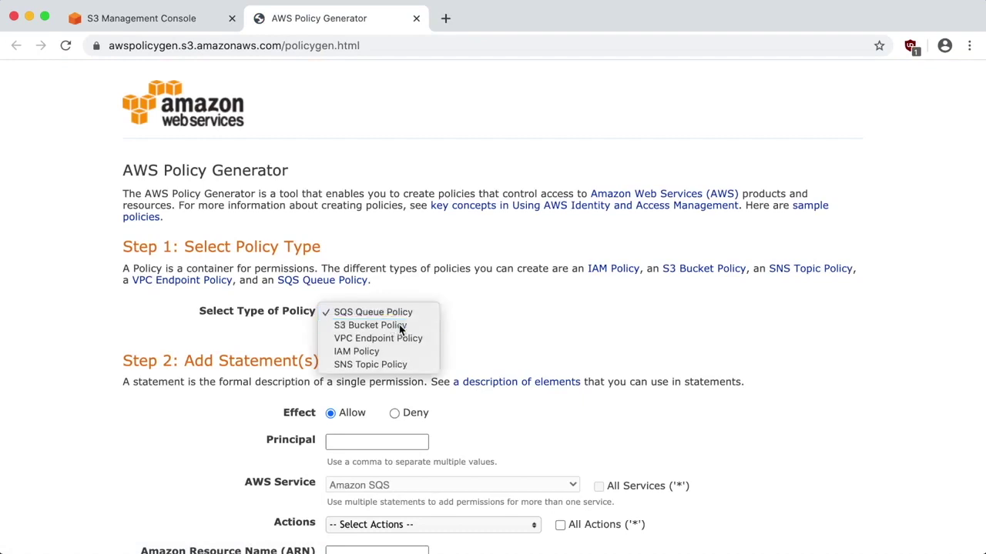
{"action": "scroll", "coordinate": [466, 332], "scroll_direction": "down", "scroll_amount": 3}
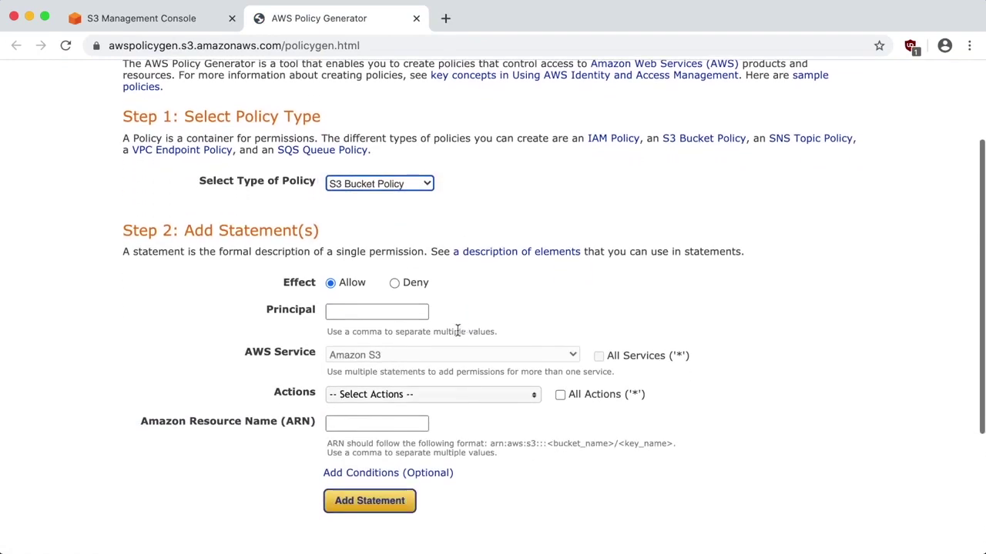
{"action": "left_click", "coordinate": [358, 311]}
{"action": "type", "text": "*"}
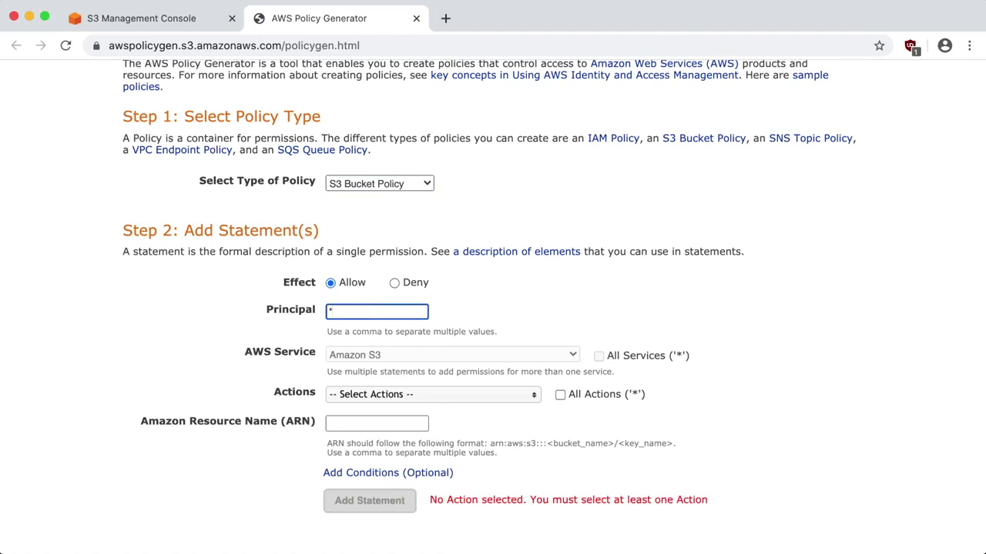
Select GetObject as the allowed action for the policy statement.
{"action": "scroll", "coordinate": [568, 303], "scroll_direction": "down", "scroll_amount": 2}
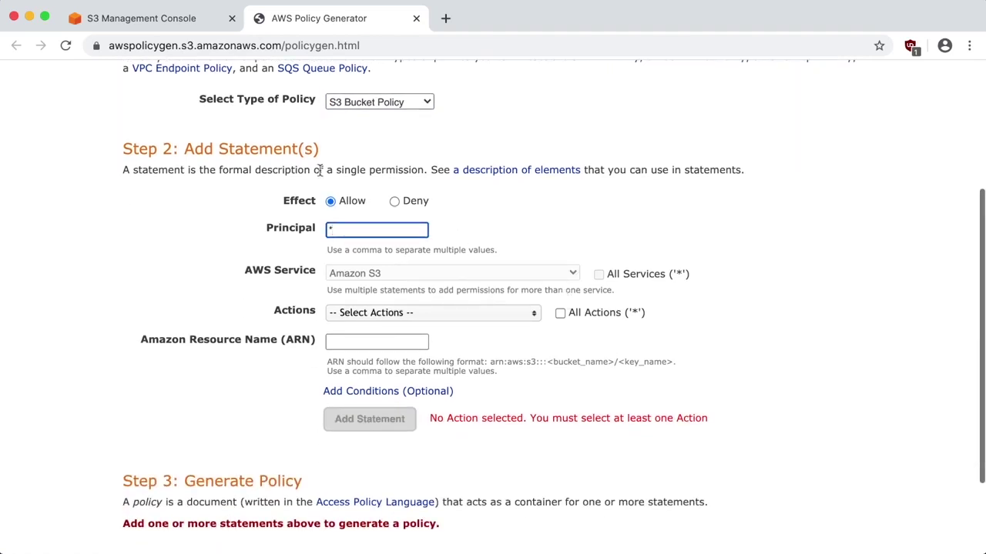
{"action": "left_click", "coordinate": [405, 315]}
{"action": "scroll", "coordinate": [380, 398], "scroll_direction": "down", "scroll_amount": 10}
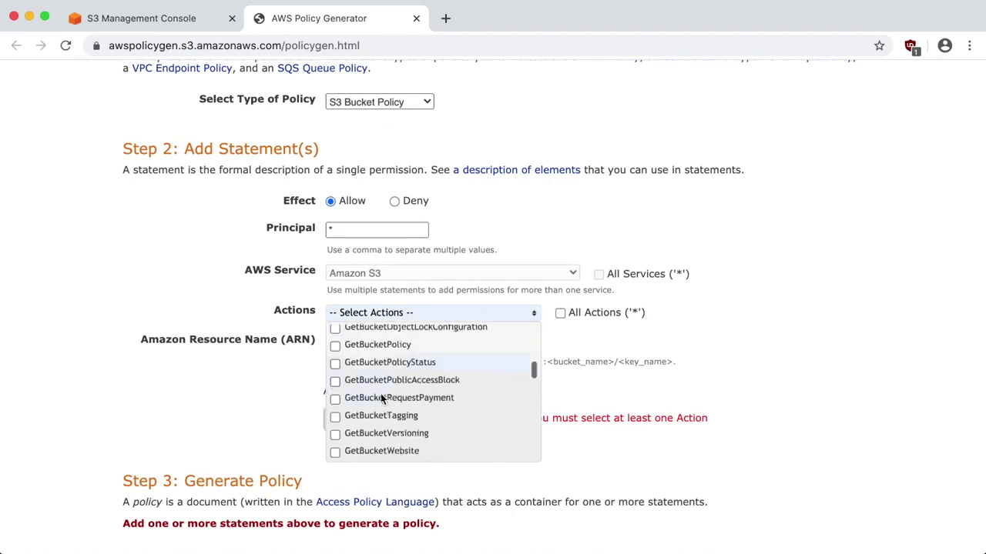
{"action": "scroll", "coordinate": [381, 398], "scroll_direction": "down", "scroll_amount": 2}
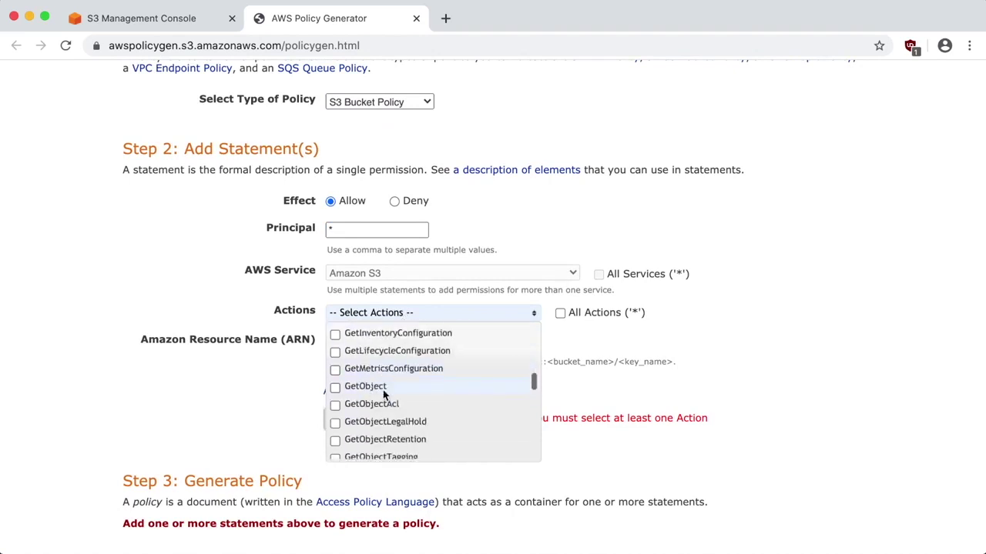
{"action": "left_click", "coordinate": [335, 388]}
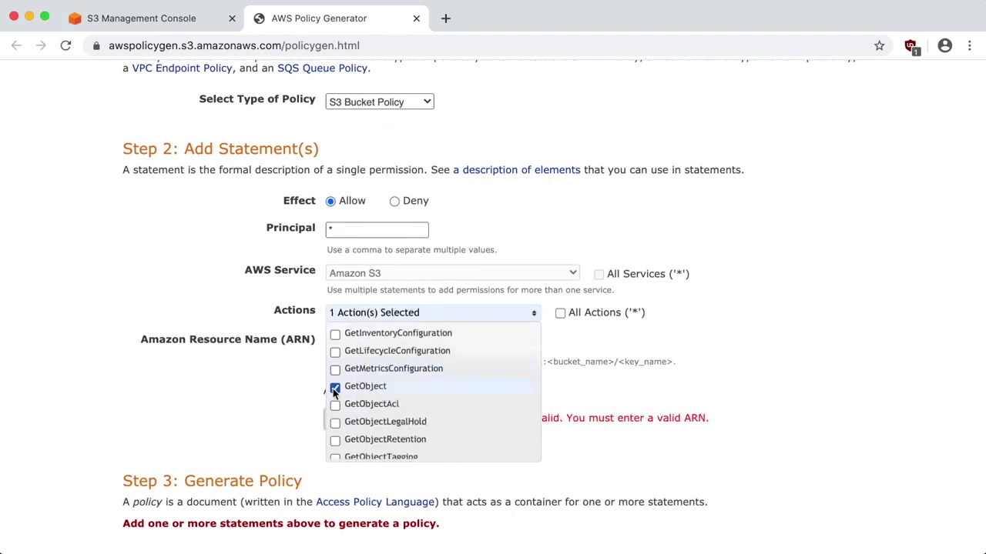
{"action": "left_click", "coordinate": [633, 356]}
Set the statement's resource to arn:aws:s3:::everybodyelses.com/* and add the statement to the policy.
{"action": "left_click", "coordinate": [405, 342]}
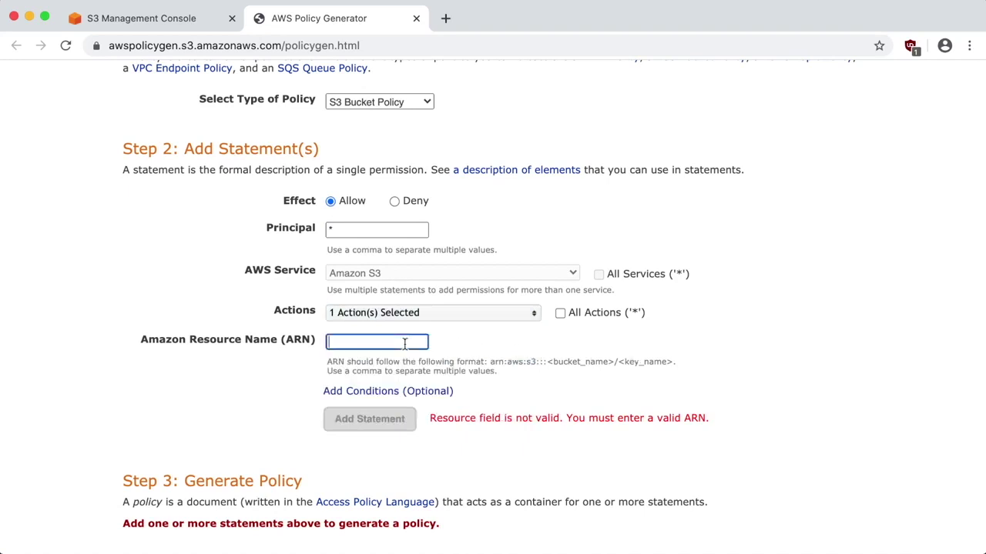
{"action": "key", "text": "super+v"}
{"action": "type", "text": "/*"}
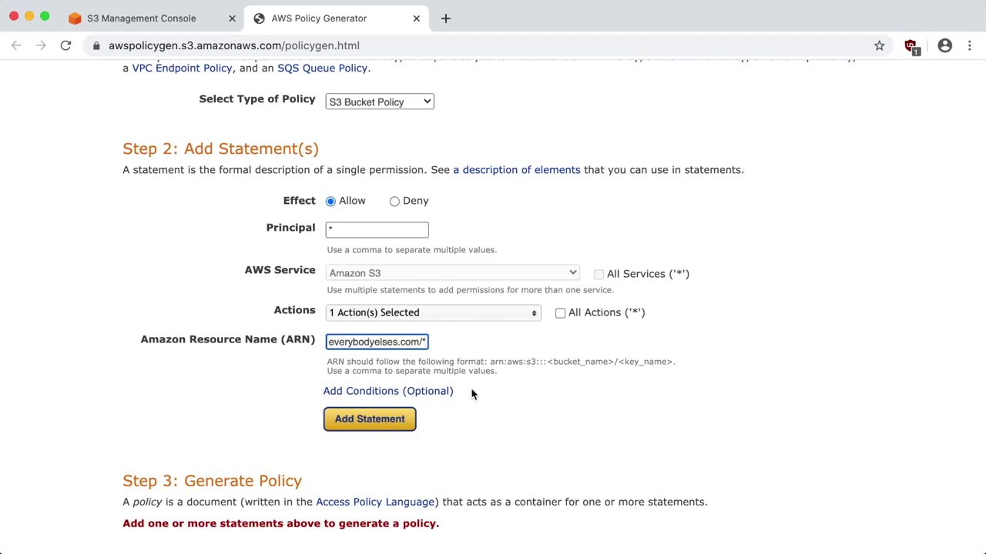
{"action": "scroll", "coordinate": [389, 388], "scroll_direction": "down", "scroll_amount": 1}
{"action": "left_click", "coordinate": [387, 381]}
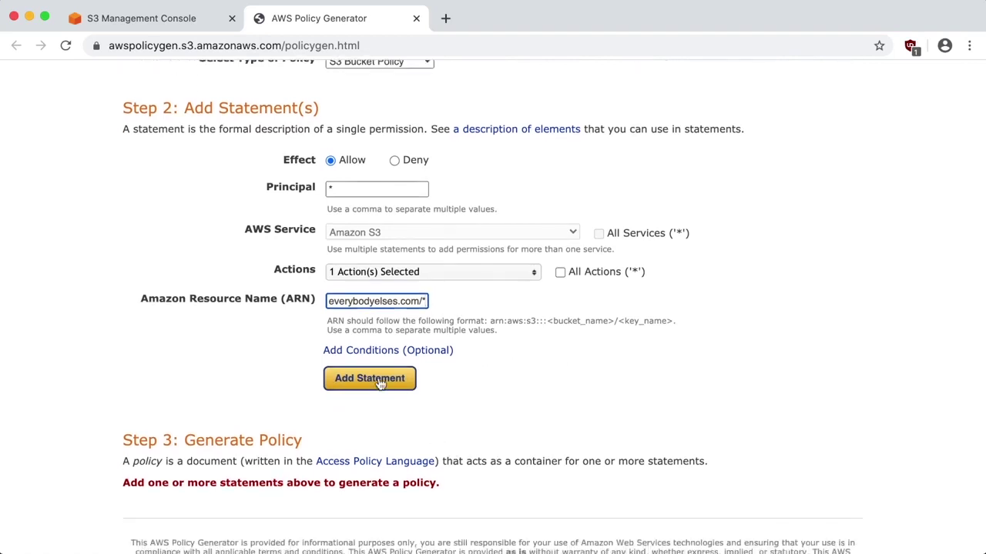
Generate the policy and copy its entire JSON document.
{"action": "scroll", "coordinate": [378, 383], "scroll_direction": "down", "scroll_amount": 5}
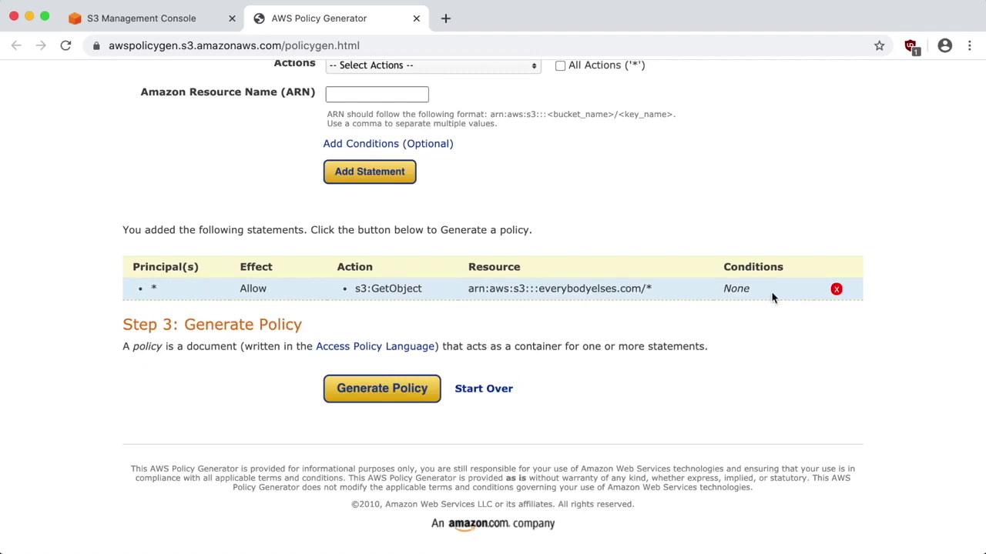
{"action": "left_click", "coordinate": [384, 390]}
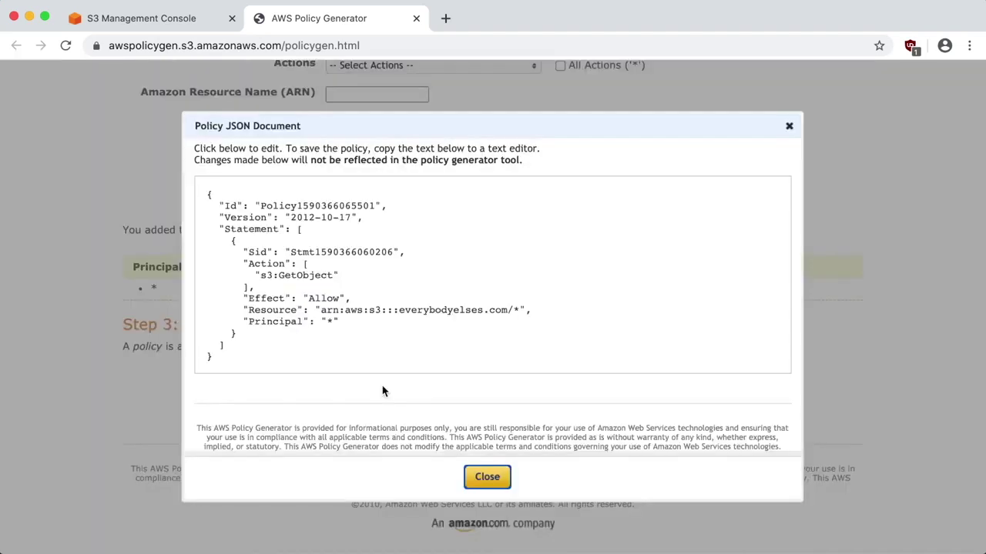
{"action": "left_click", "coordinate": [242, 356]}
{"action": "left_click_drag", "start_coordinate": [226, 362], "coordinate": [209, 192]}
{"action": "key", "text": "super+c"}
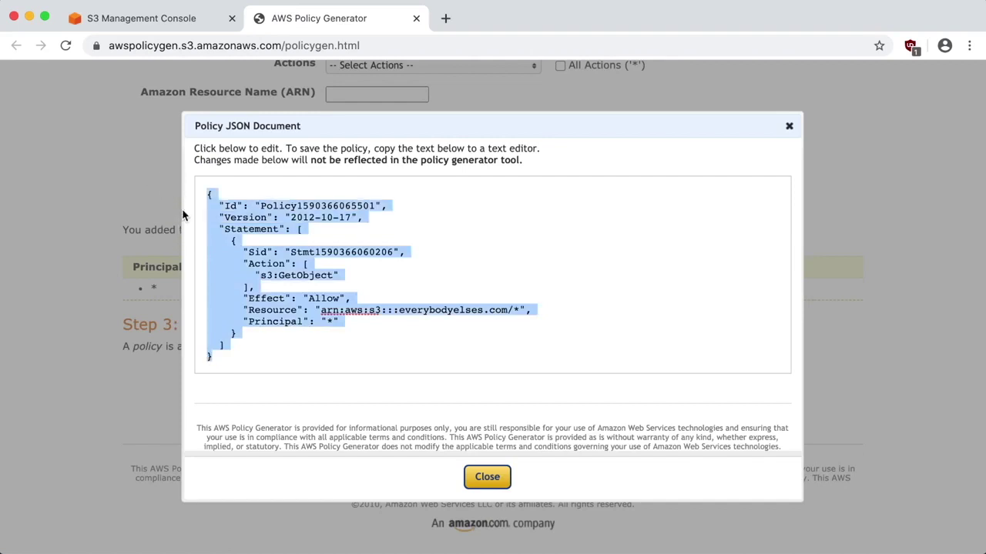
Paste the generated policy JSON into the bucket policy editor of everybodyelses.com and save it.
{"action": "left_click", "coordinate": [487, 476]}
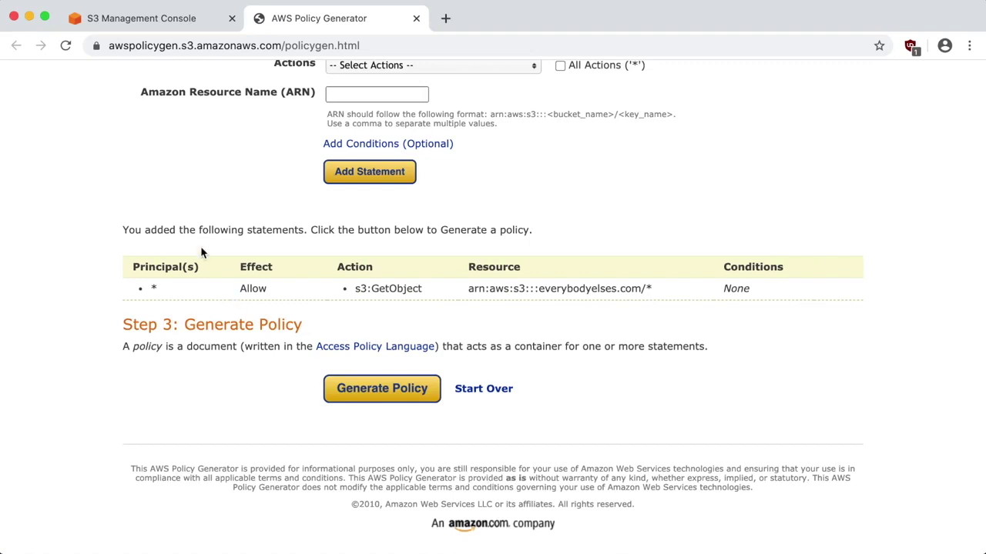
{"action": "left_click", "coordinate": [93, 28]}
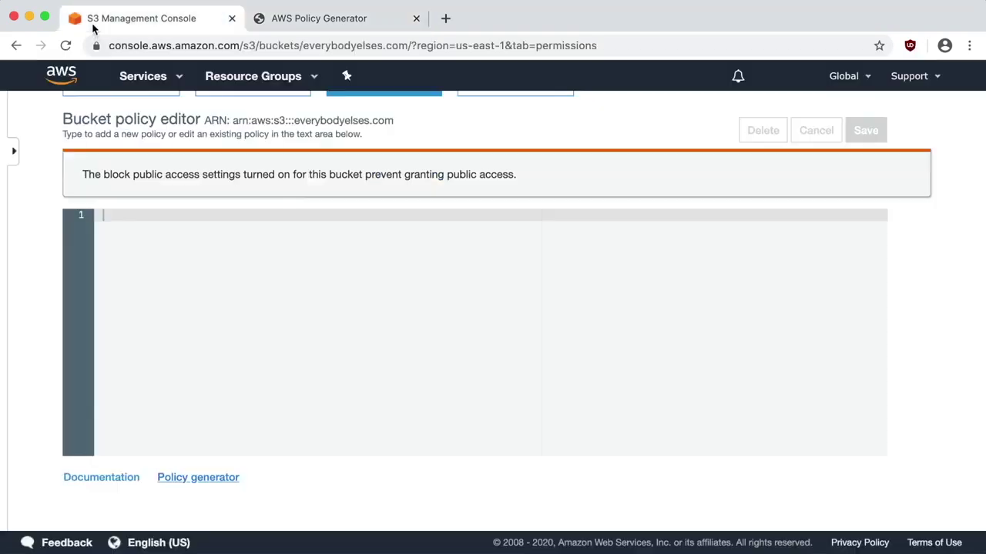
{"action": "left_click", "coordinate": [157, 311]}
{"action": "key", "text": "BackSpace"}
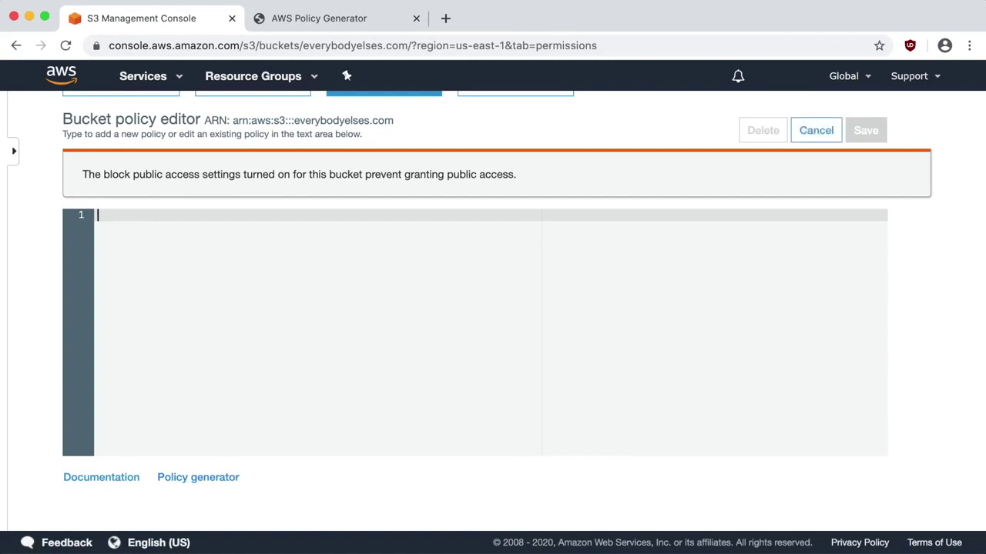
{"action": "key", "text": "super+v"}
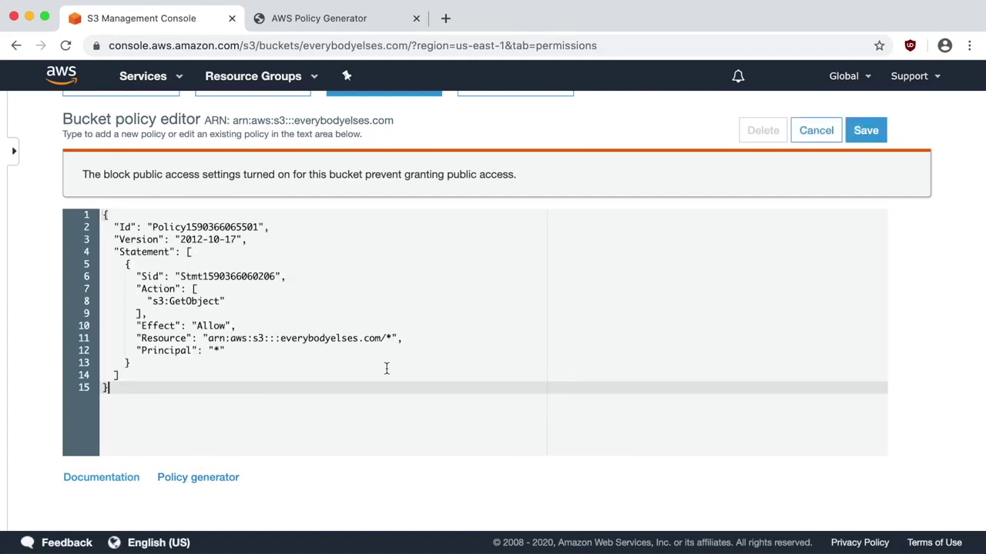
{"action": "left_click", "coordinate": [860, 132]}
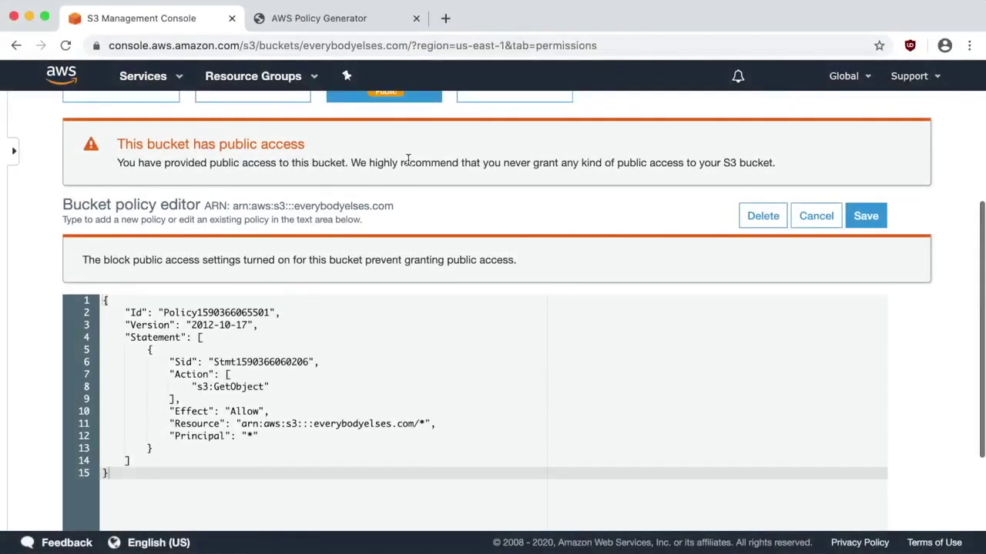
Go to the overview of the everybodyelses.com bucket and start a file upload.
{"action": "scroll", "coordinate": [408, 161], "scroll_direction": "up", "scroll_amount": 3}
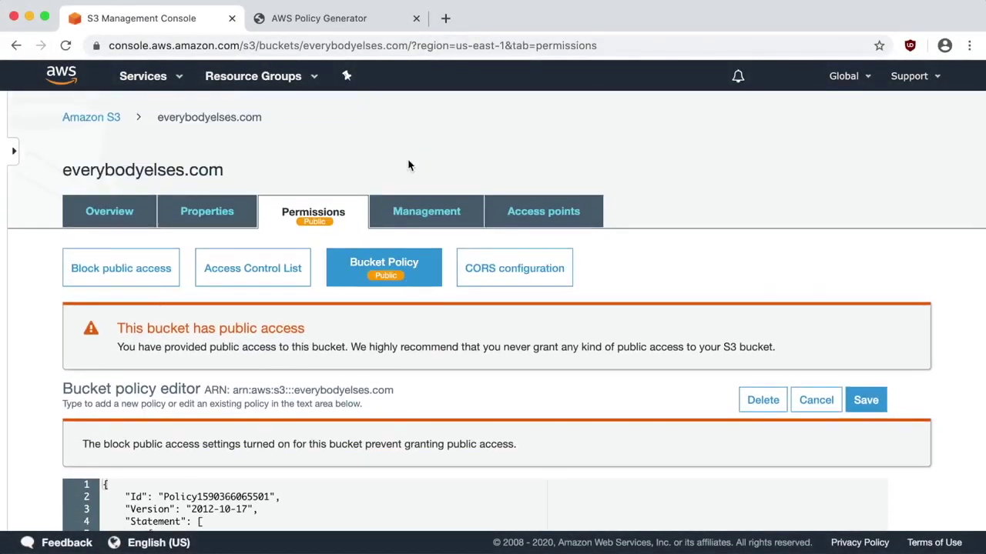
{"action": "left_click", "coordinate": [118, 215]}
{"action": "scroll", "coordinate": [175, 401], "scroll_direction": "down", "scroll_amount": 2}
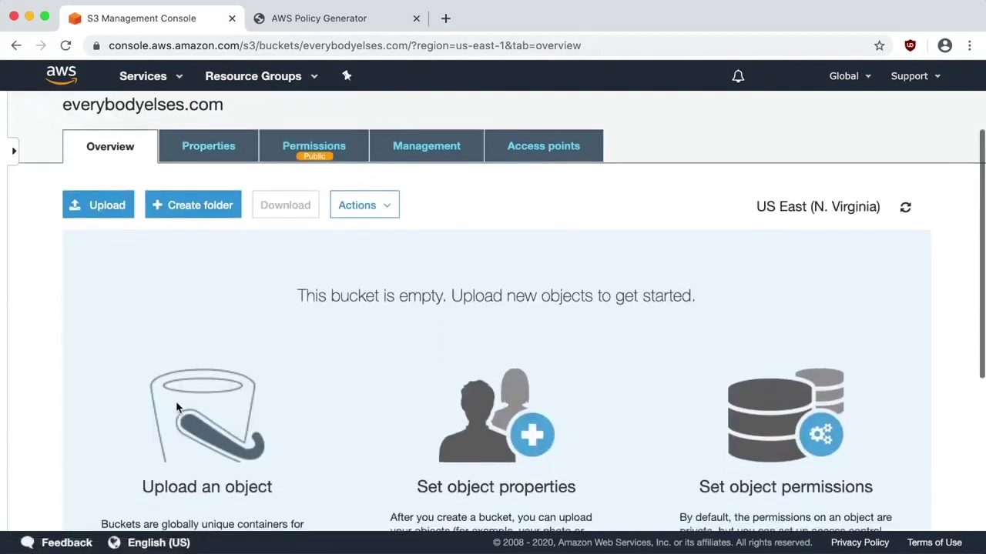
{"action": "left_click", "coordinate": [93, 181]}
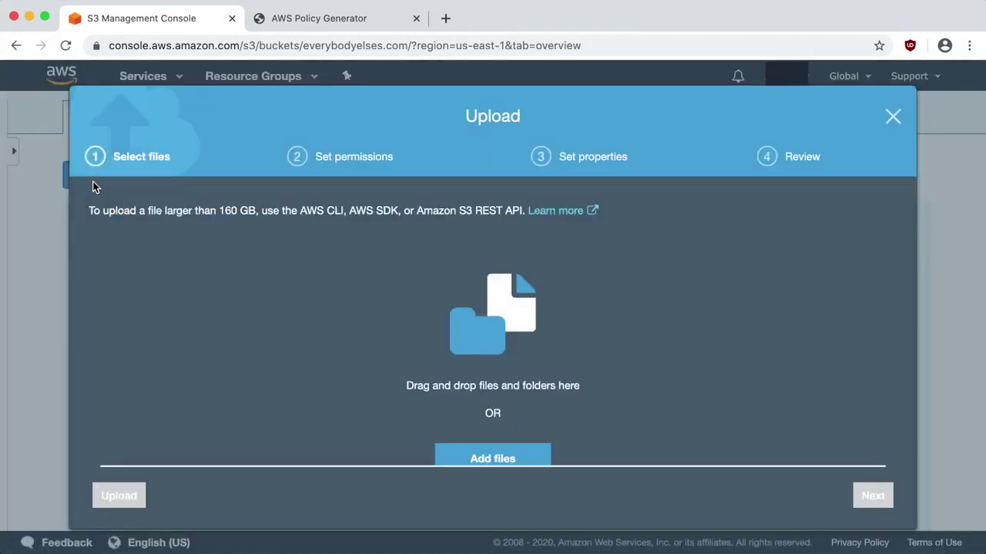
{"action": "scroll", "coordinate": [416, 350], "scroll_direction": "down", "scroll_amount": 1}
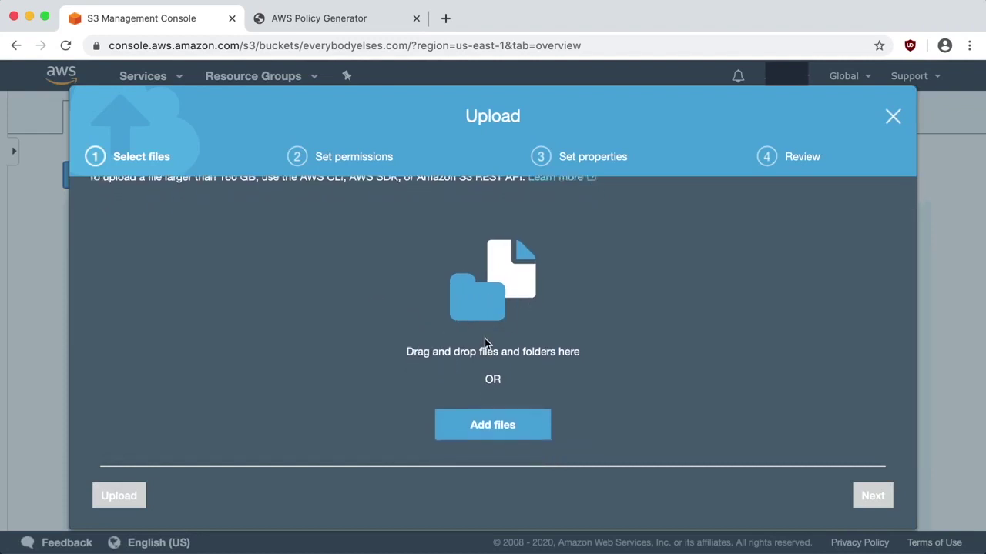
Search the web for free bootstrap themes in a new tab and open Start Bootstrap's themes page.
{"action": "left_click", "coordinate": [444, 21]}
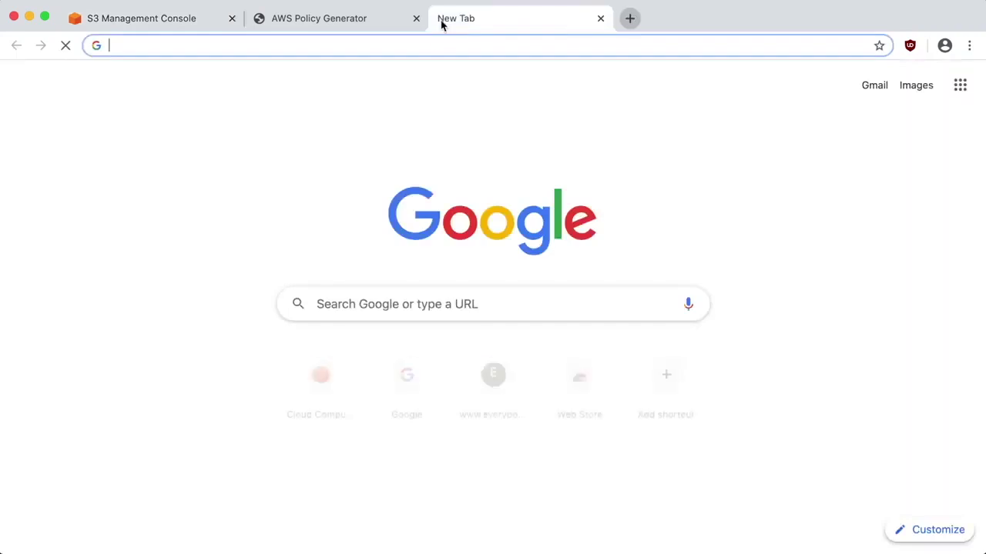
{"action": "type", "text": "fr"}
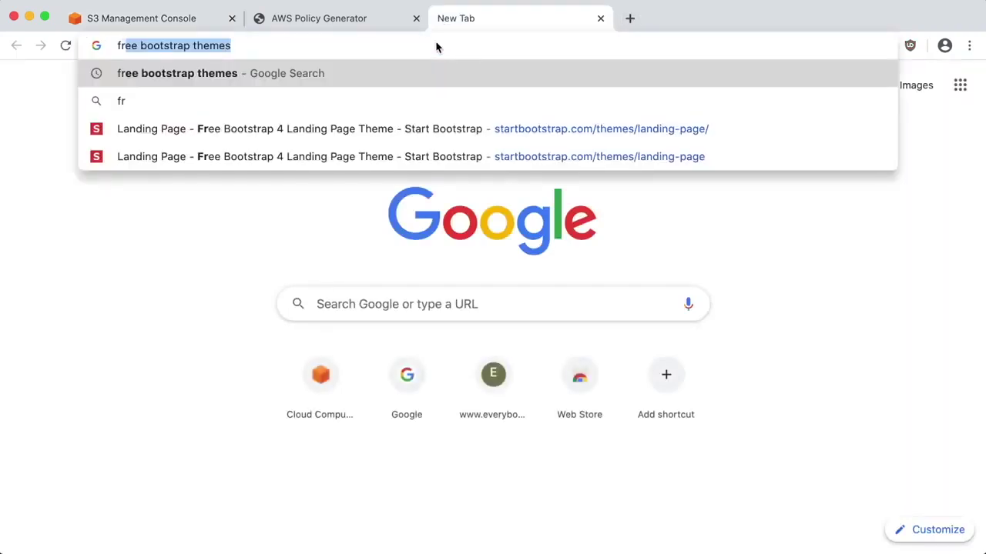
{"action": "key", "text": "Return"}
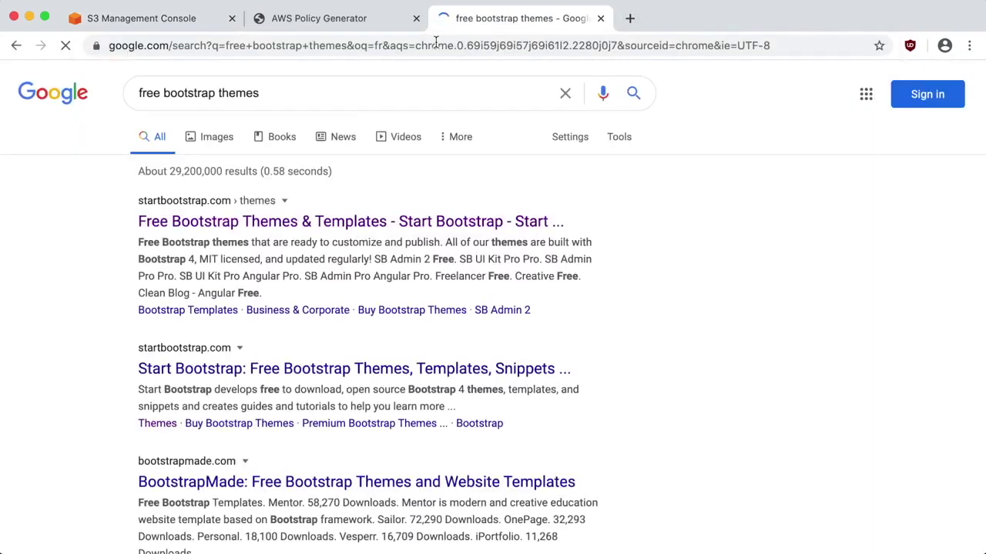
{"action": "left_click", "coordinate": [375, 222]}
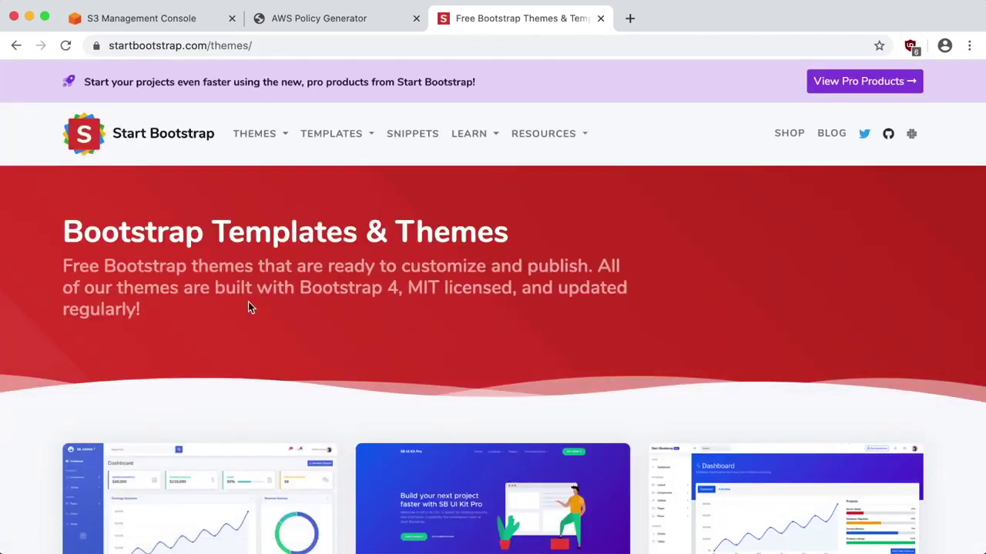
Find the free Landing Page theme in the theme gallery and open its page.
{"action": "scroll", "coordinate": [762, 308], "scroll_direction": "down", "scroll_amount": 5}
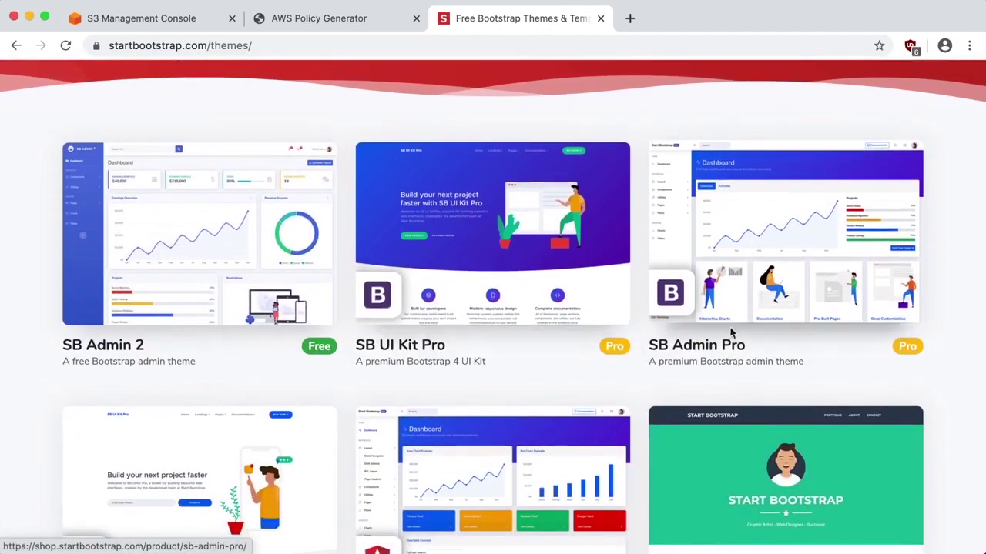
{"action": "scroll", "coordinate": [778, 346], "scroll_direction": "down", "scroll_amount": 2}
{"action": "scroll", "coordinate": [779, 345], "scroll_direction": "down", "scroll_amount": 6}
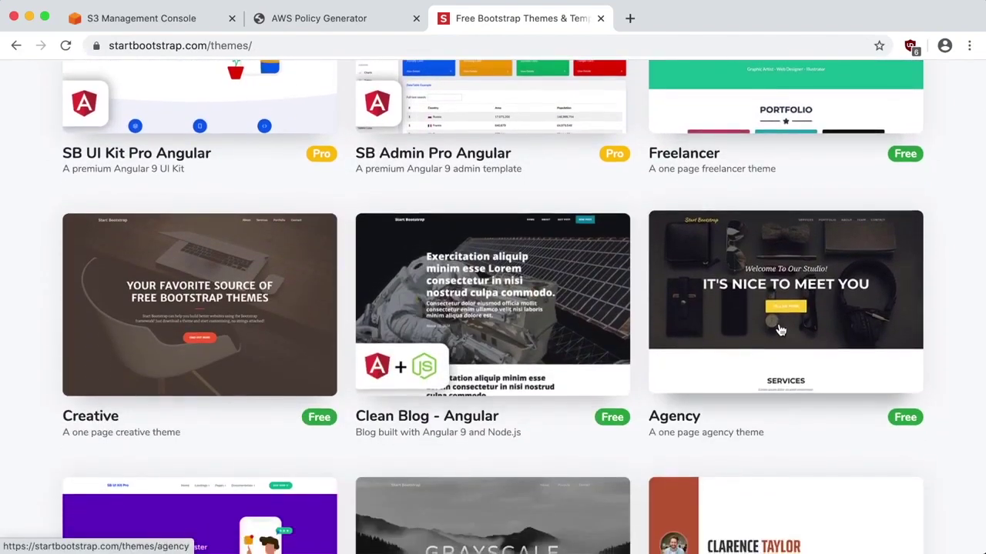
{"action": "scroll", "coordinate": [781, 325], "scroll_direction": "down", "scroll_amount": 4}
{"action": "scroll", "coordinate": [781, 324], "scroll_direction": "down", "scroll_amount": 5}
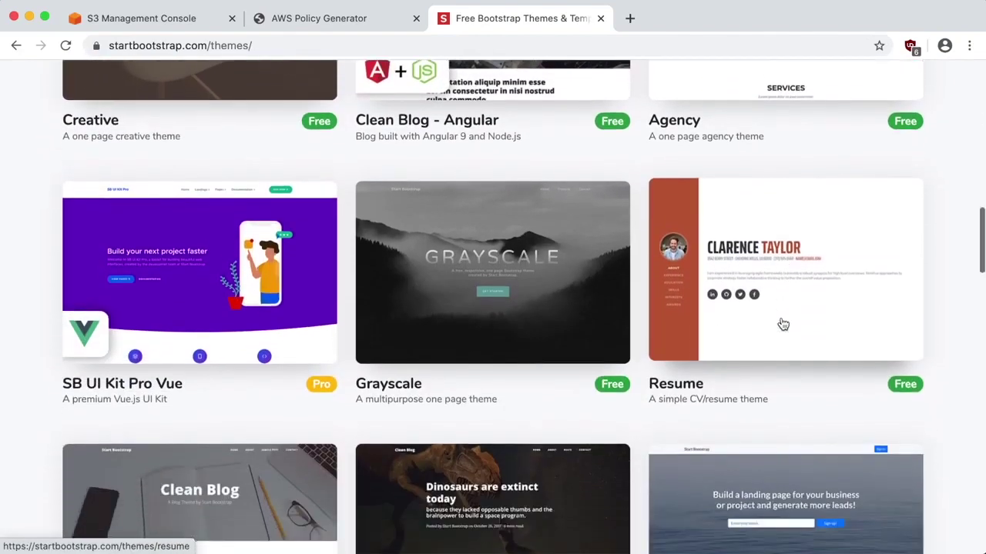
{"action": "scroll", "coordinate": [782, 324], "scroll_direction": "down", "scroll_amount": 1}
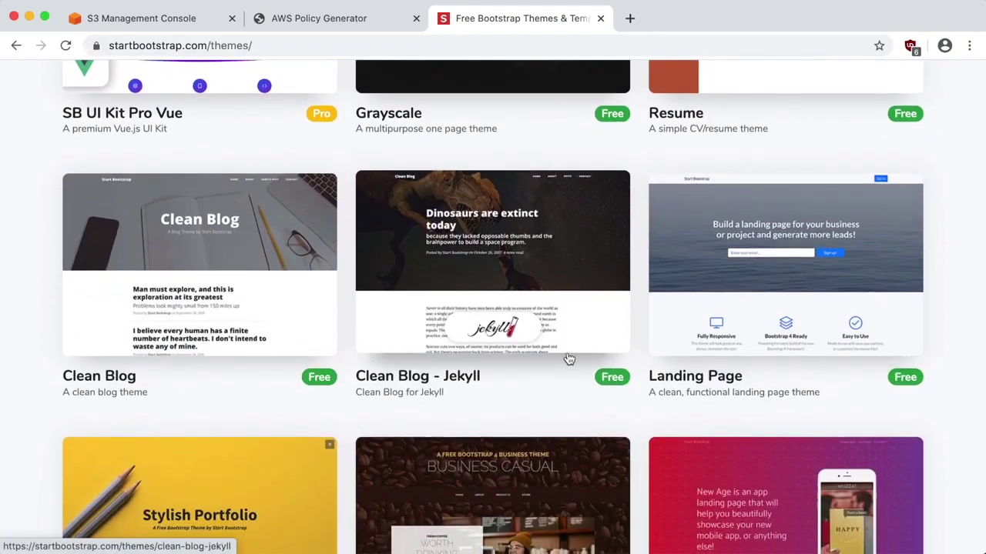
{"action": "left_click", "coordinate": [775, 271]}
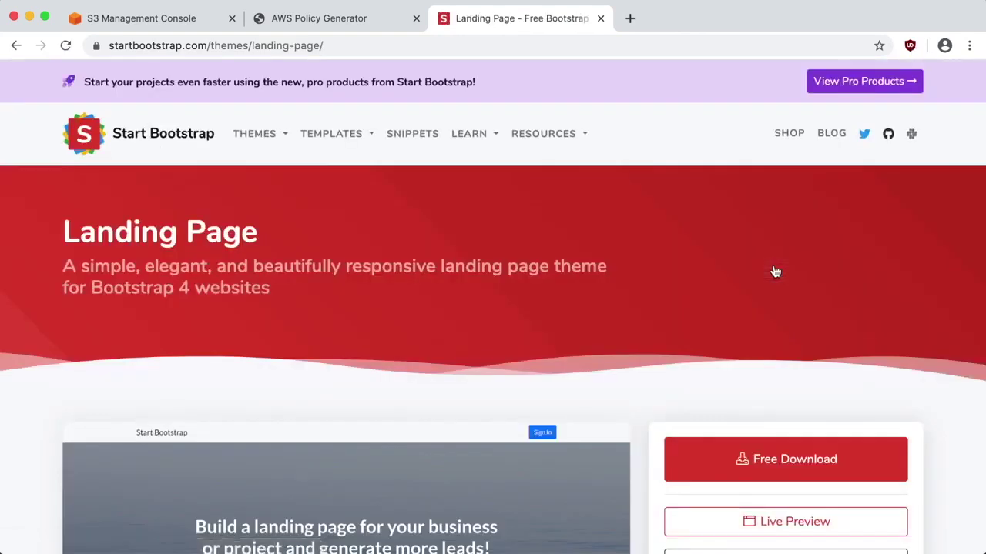
Download the Landing Page theme's ZIP archive and extract it in the Downloads folder.
{"action": "scroll", "coordinate": [775, 272], "scroll_direction": "down", "scroll_amount": 3}
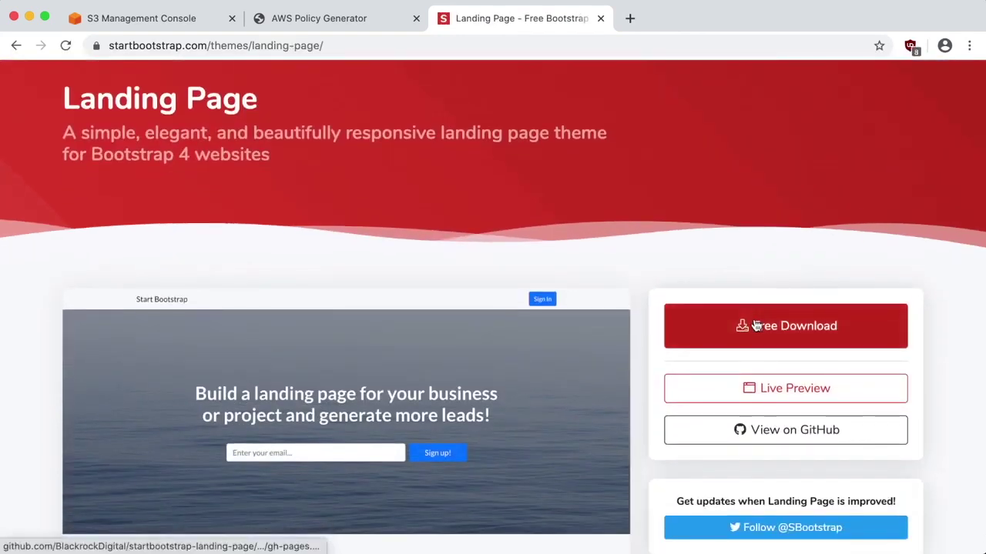
{"action": "left_click", "coordinate": [755, 326]}
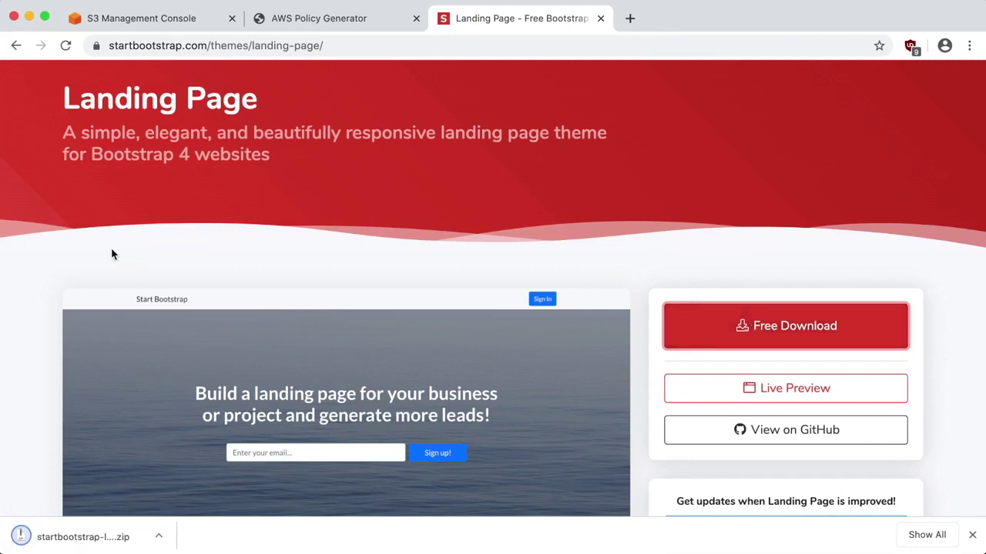
{"action": "scroll", "coordinate": [33, 457], "scroll_direction": "down", "scroll_amount": 3}
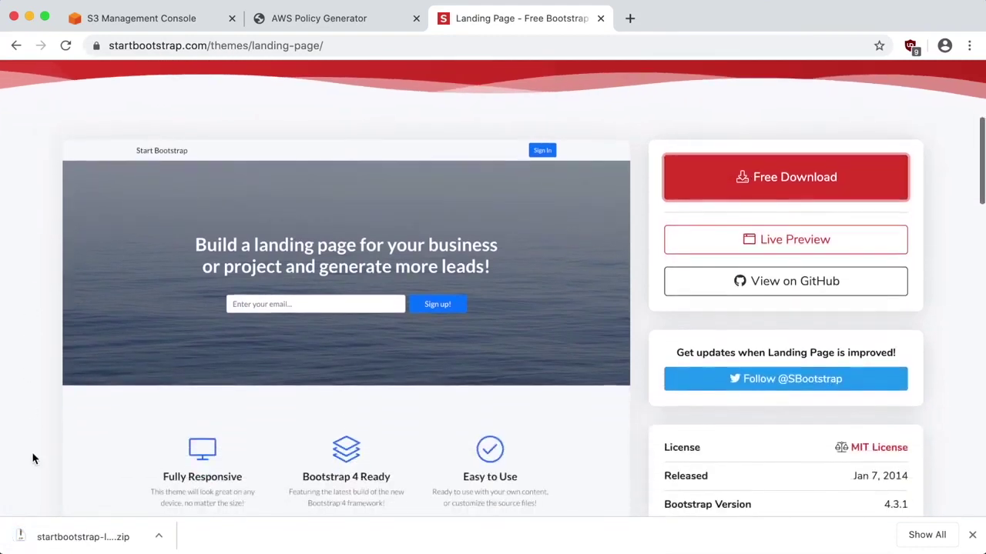
{"action": "left_click", "coordinate": [76, 536]}
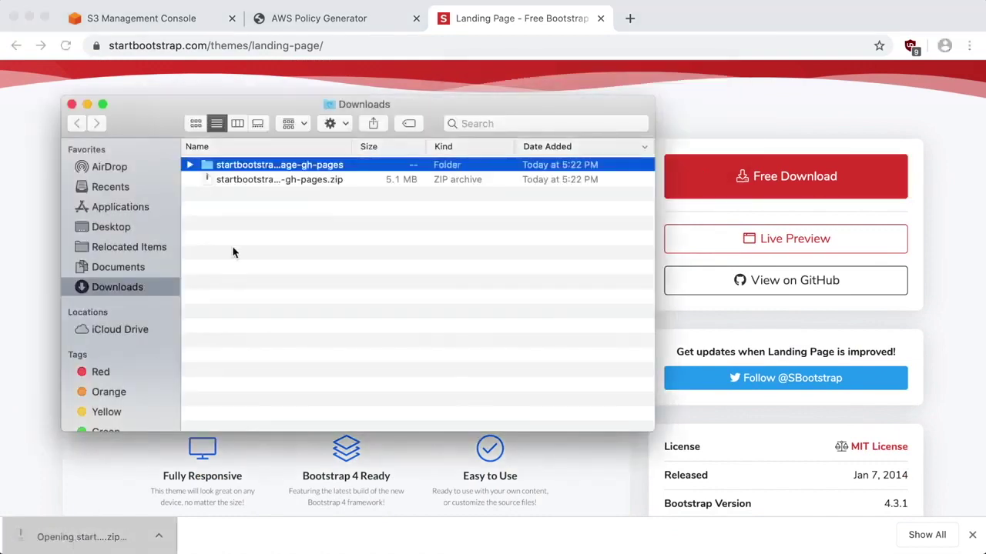
Add all contents of the extracted theme folder, from vendor to LICENSE, to the S3 upload.
{"action": "left_click", "coordinate": [190, 164]}
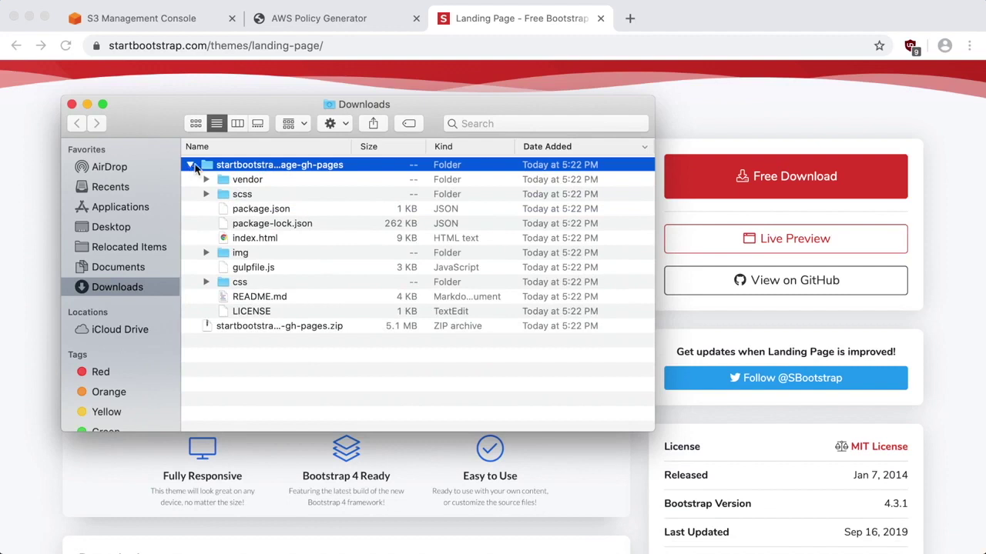
{"action": "left_click", "coordinate": [239, 180]}
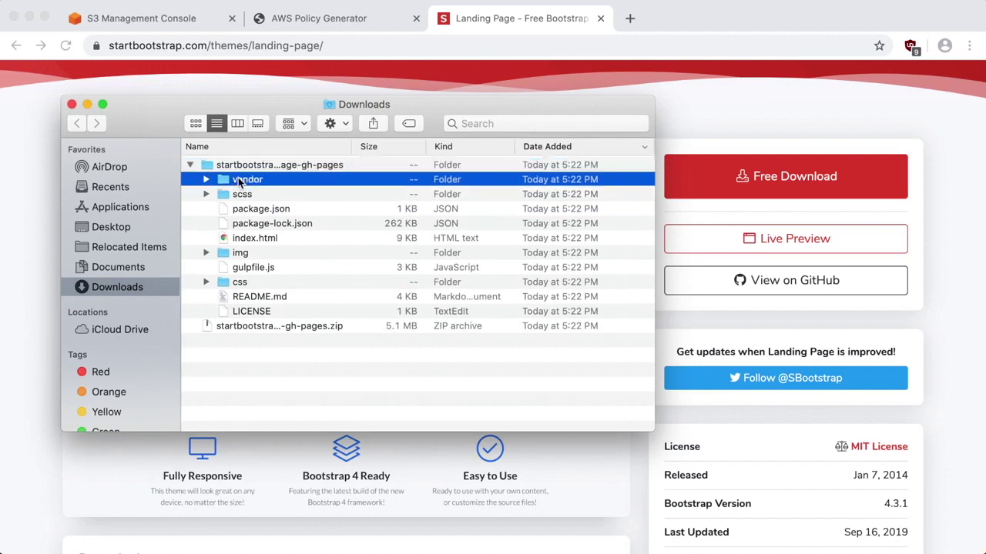
{"action": "left_click", "coordinate": [244, 312], "text": "shift"}
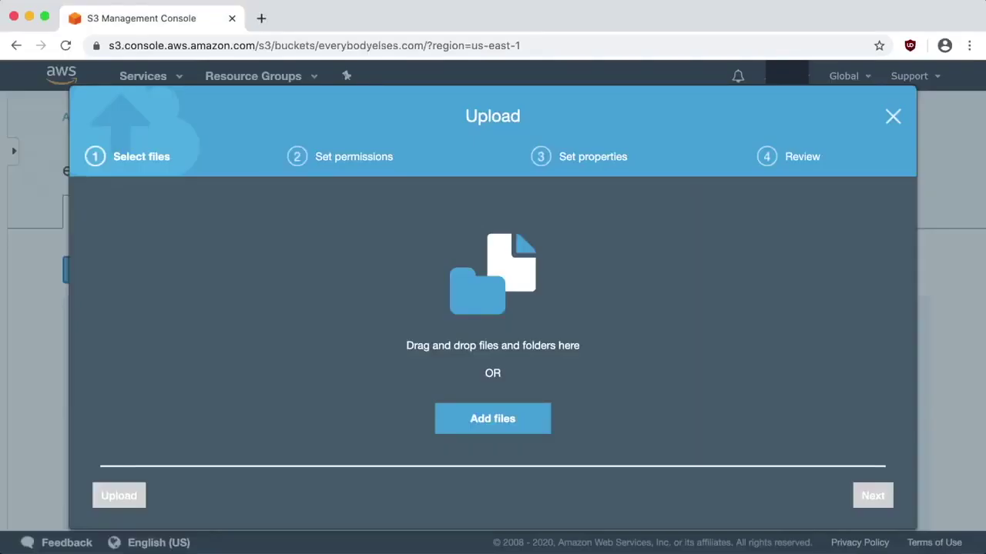
{"action": "key", "text": "super+Tab"}
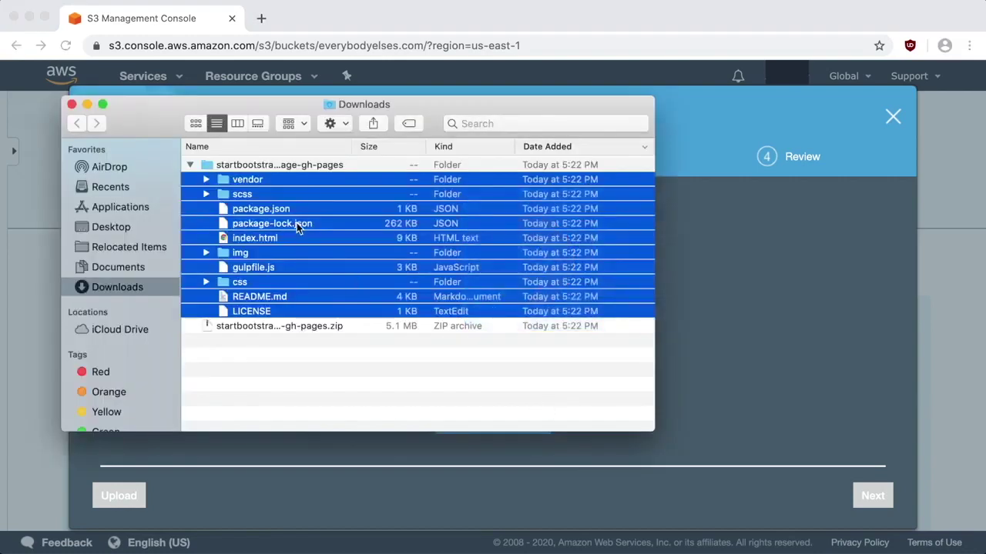
{"action": "left_click_drag", "start_coordinate": [298, 223], "coordinate": [754, 288]}
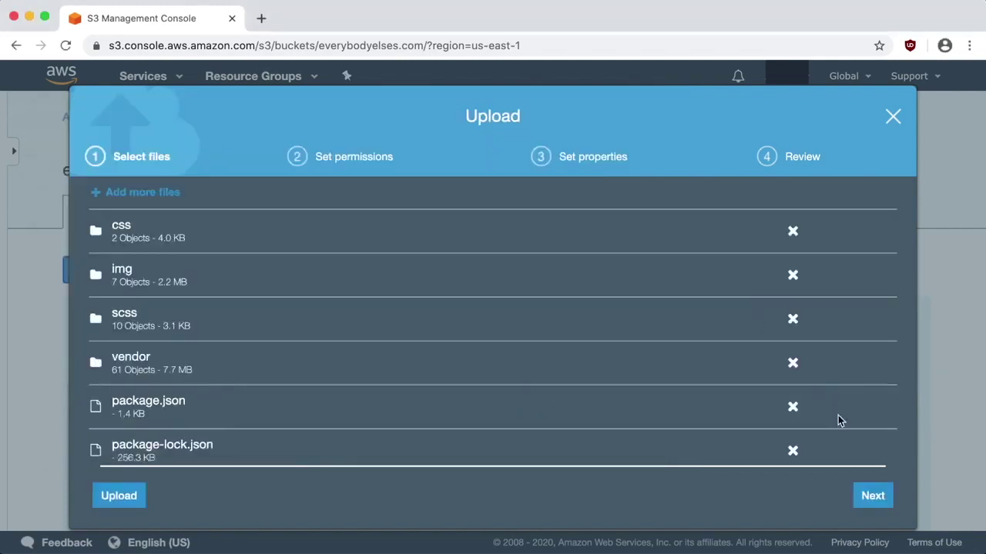
Upload the theme files to the bucket with the default permissions and the Standard storage class.
{"action": "left_click", "coordinate": [864, 501]}
{"action": "left_click", "coordinate": [863, 501]}
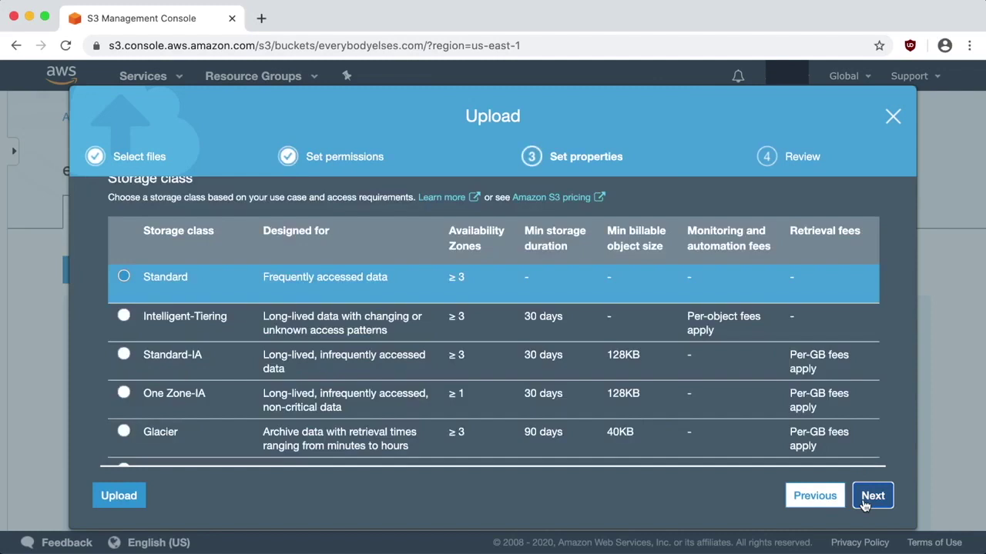
{"action": "left_click", "coordinate": [864, 501]}
{"action": "scroll", "coordinate": [808, 381], "scroll_direction": "up", "scroll_amount": 1}
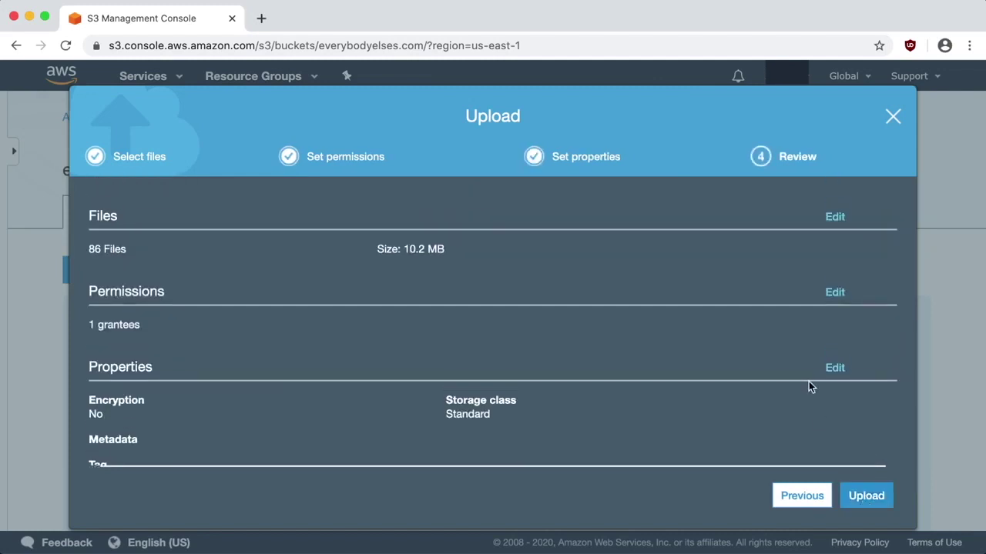
{"action": "left_click", "coordinate": [872, 505]}
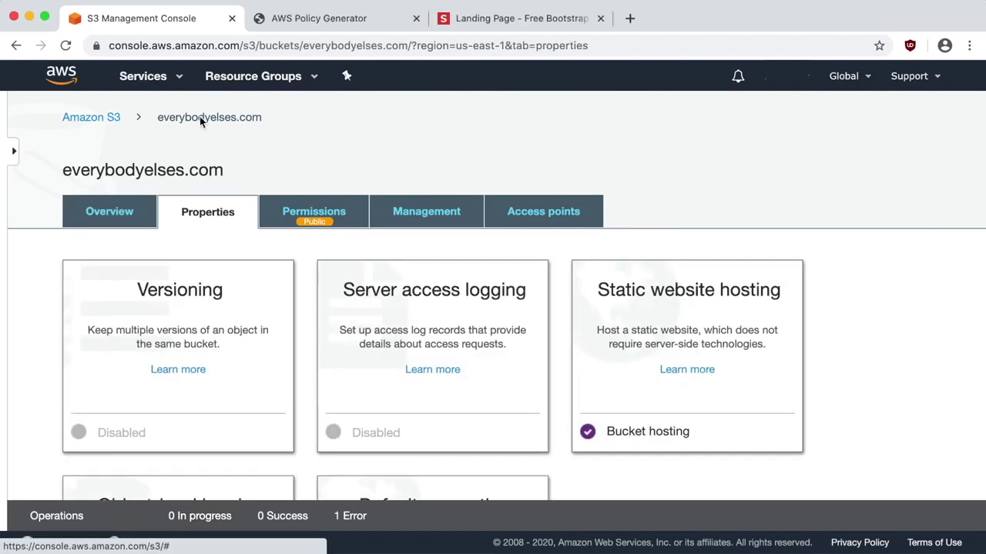
Open the bucket's static website hosting endpoint and look through the published landing page.
{"action": "left_click", "coordinate": [684, 308]}
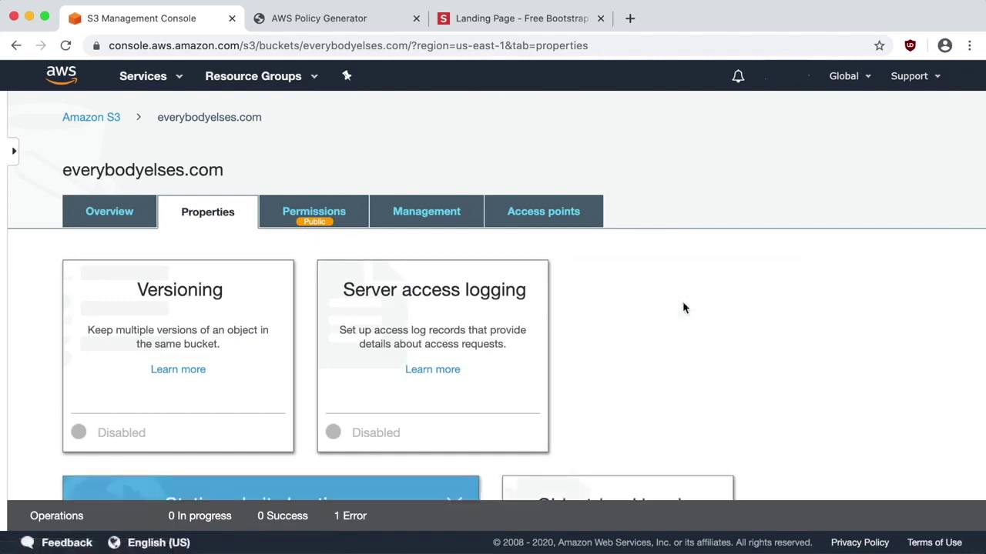
{"action": "scroll", "coordinate": [683, 308], "scroll_direction": "down", "scroll_amount": 5}
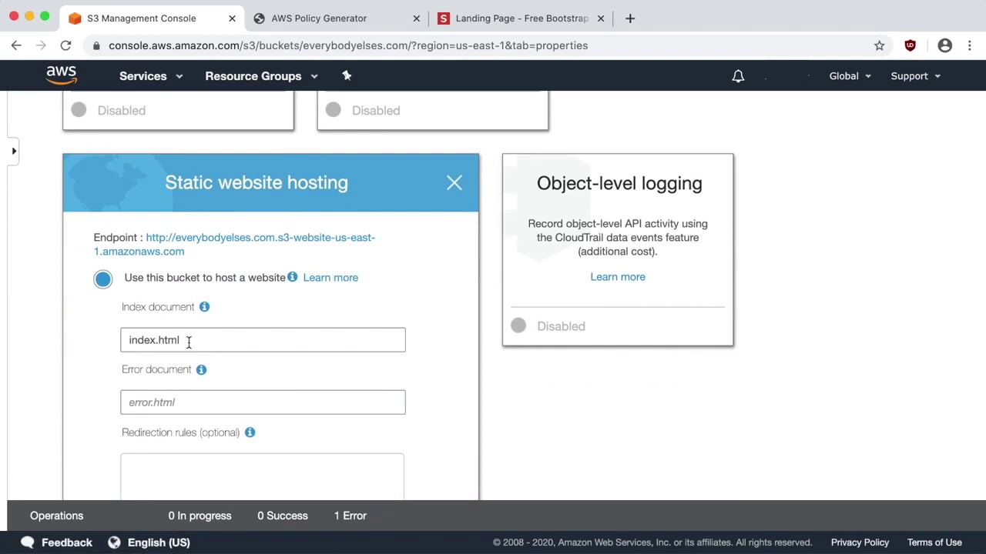
{"action": "left_click", "coordinate": [242, 241]}
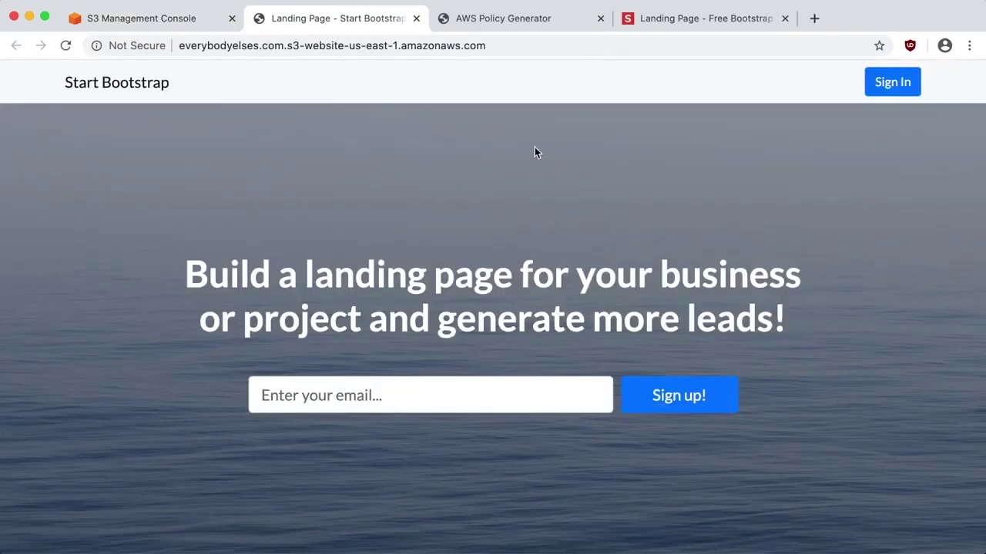
{"action": "scroll", "coordinate": [499, 237], "scroll_direction": "down", "scroll_amount": 15}
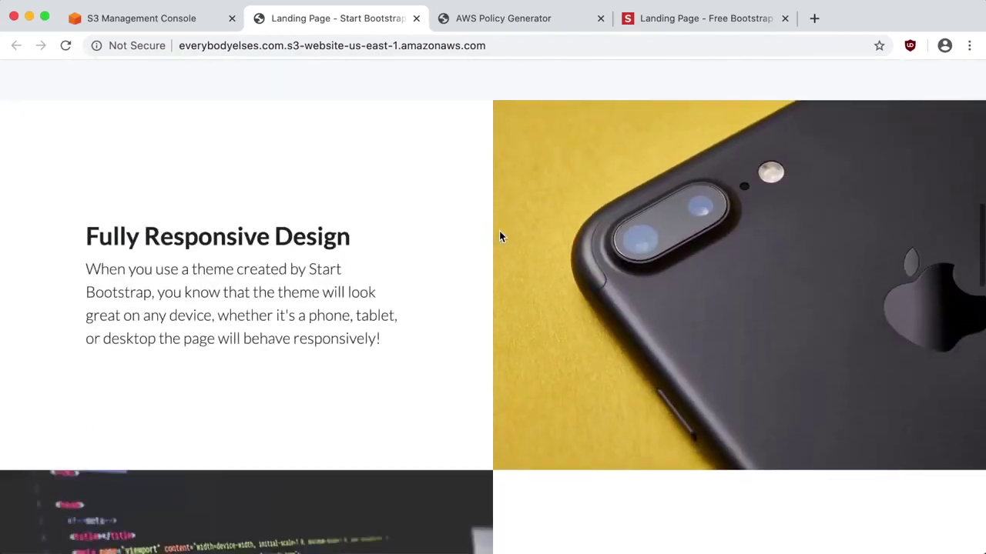
{"action": "scroll", "coordinate": [499, 237], "scroll_direction": "down", "scroll_amount": 10}
{"action": "scroll", "coordinate": [499, 236], "scroll_direction": "up", "scroll_amount": 3}
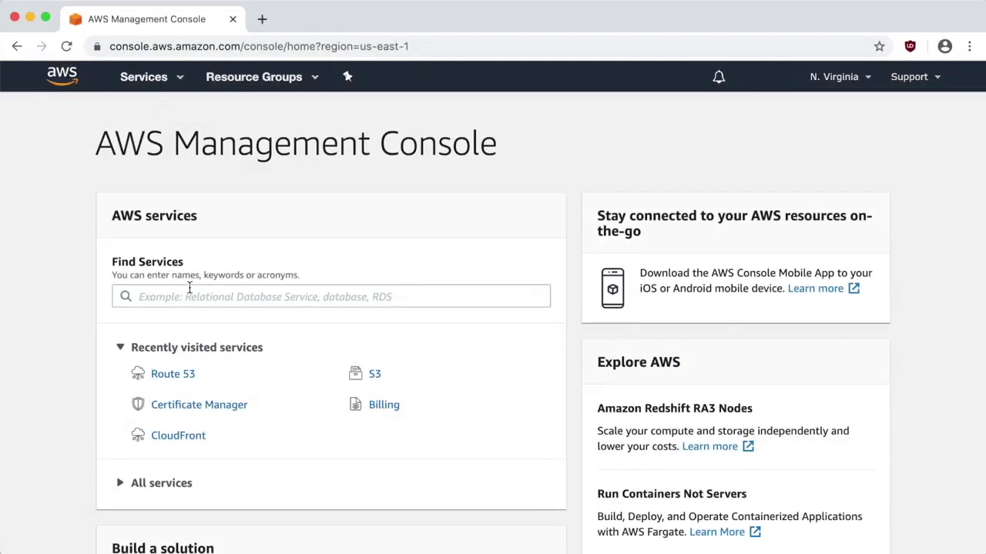
Open Route 53 and check whether the domain anyoneleses with the .com ending is available for registration.
{"action": "left_click", "coordinate": [189, 298]}
{"action": "type", "text": "rout"}
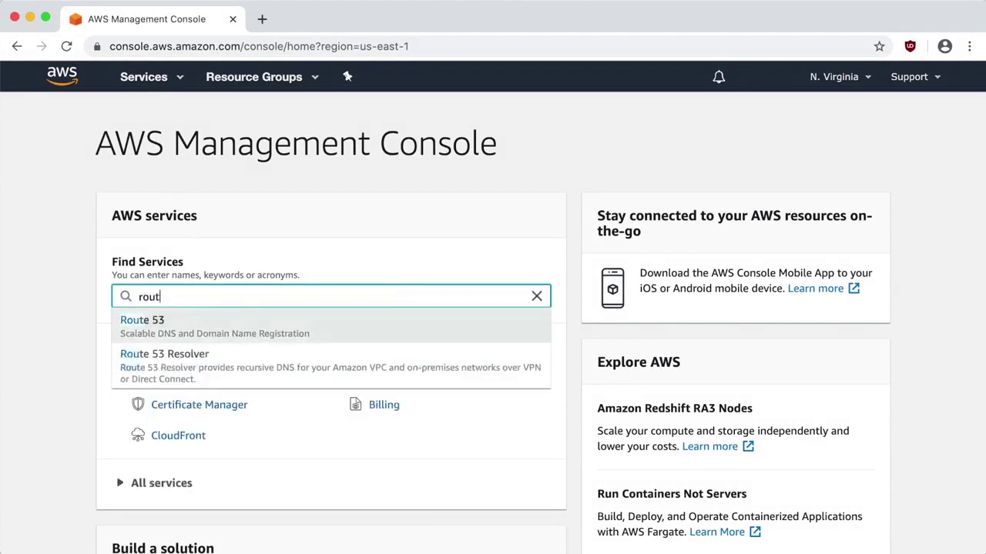
{"action": "left_click", "coordinate": [176, 320]}
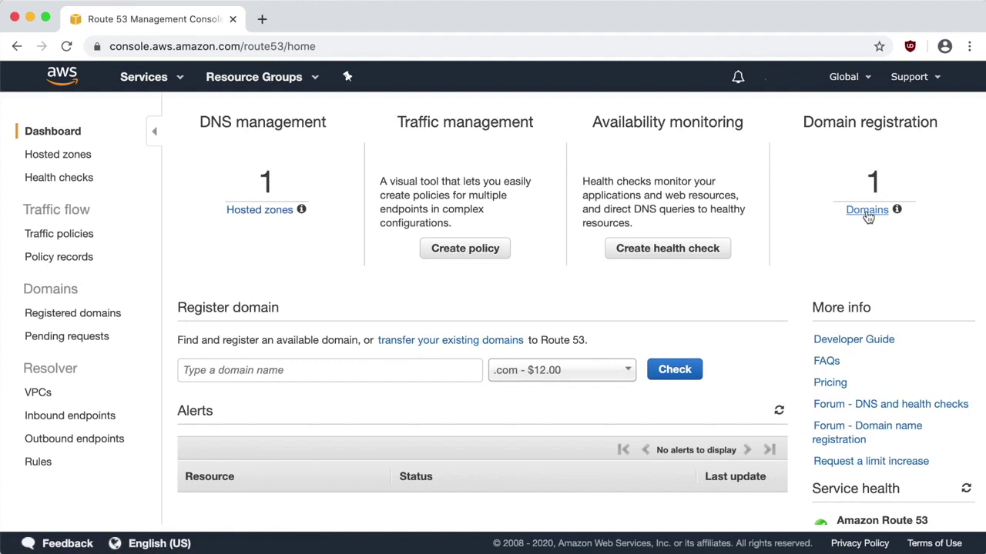
{"action": "left_click", "coordinate": [272, 371]}
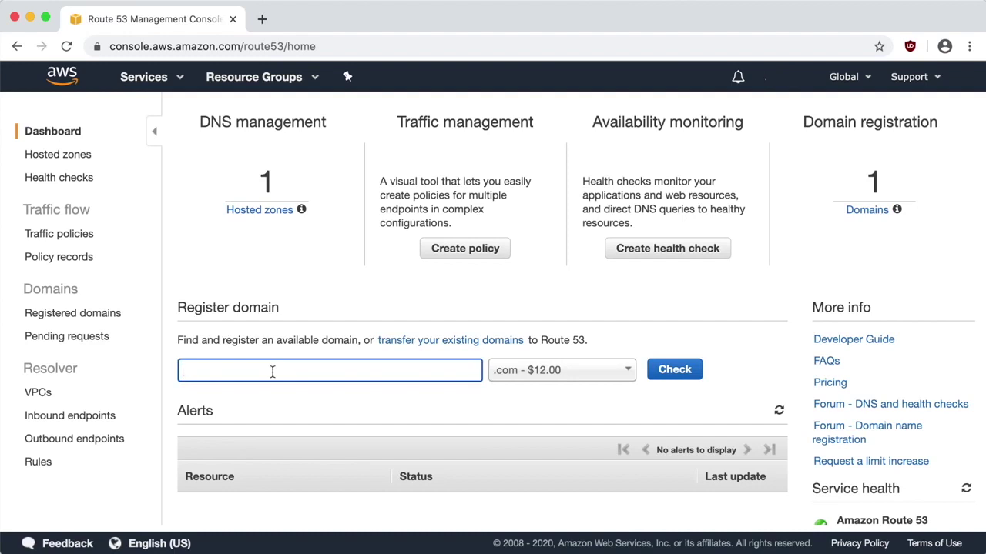
{"action": "type", "text": "anyoneleses"}
{"action": "key", "text": "Tab"}
{"action": "type", "text": ".com"}
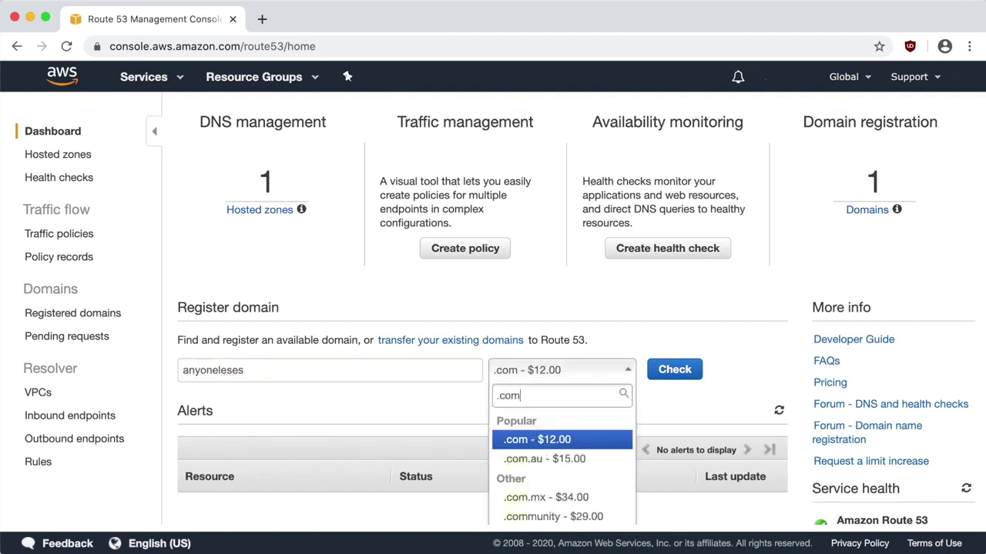
{"action": "left_click", "coordinate": [705, 399]}
{"action": "left_click", "coordinate": [676, 370]}
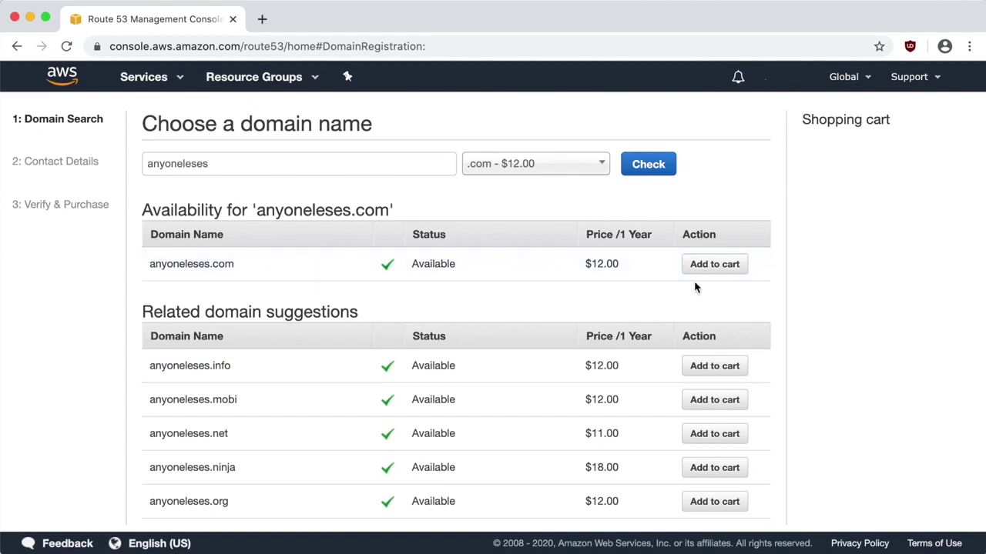
Add anyoneleses.com to the domain registration shopping cart and look over the related domain suggestions.
{"action": "left_click", "coordinate": [713, 266]}
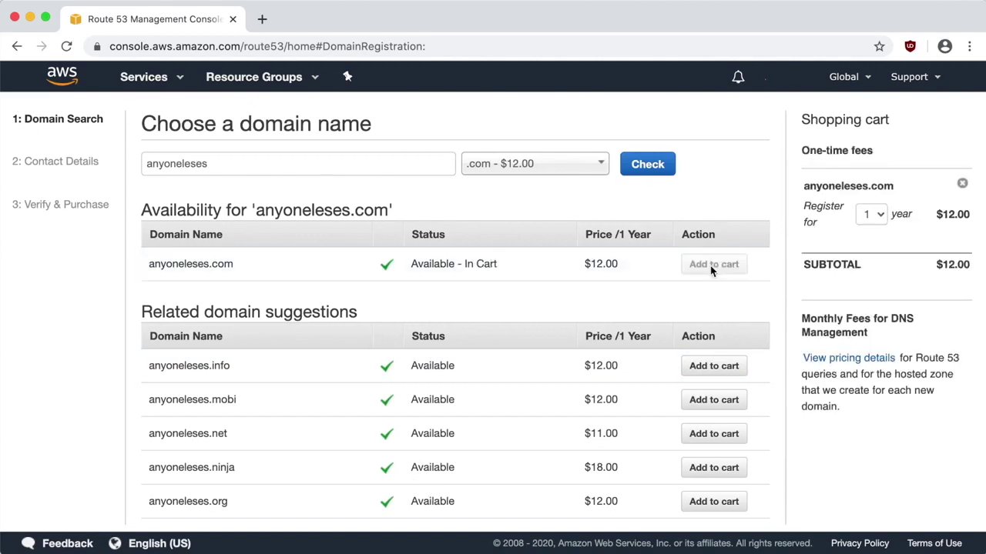
{"action": "scroll", "coordinate": [818, 311], "scroll_direction": "down", "scroll_amount": 4}
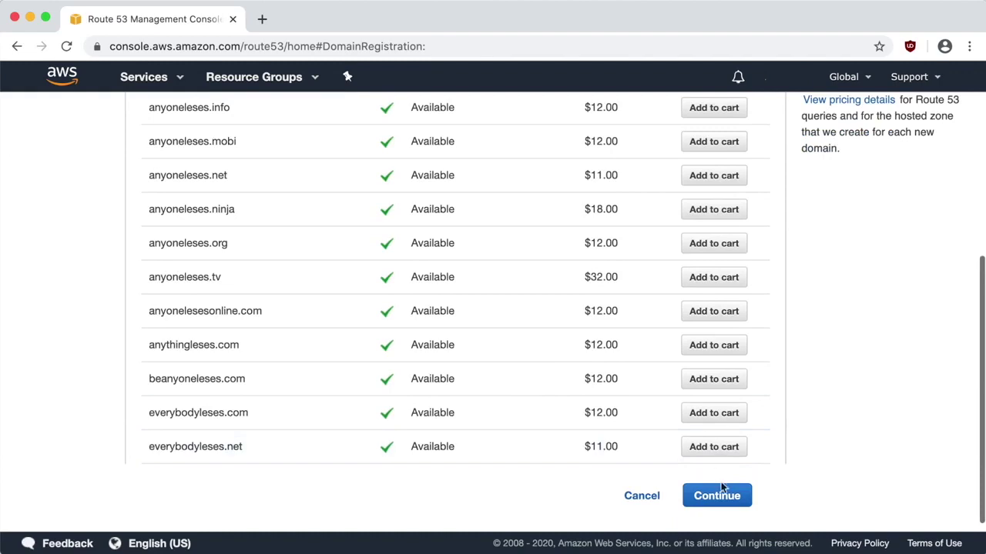
{"action": "scroll", "coordinate": [836, 177], "scroll_direction": "up", "scroll_amount": 4}
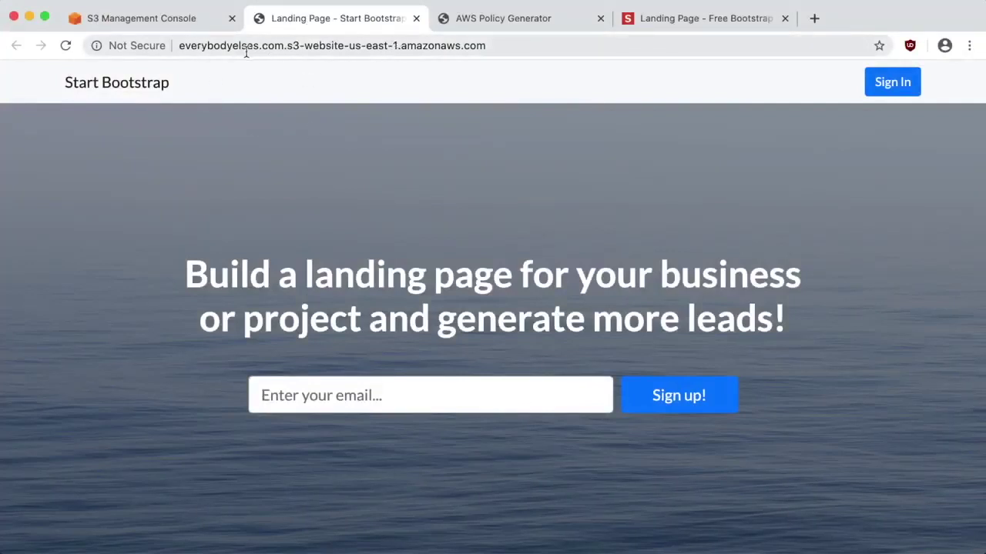
Open the record sets of the everybodyelses.com hosted zone in Route 53.
{"action": "left_click_drag", "start_coordinate": [282, 46], "coordinate": [543, 52]}
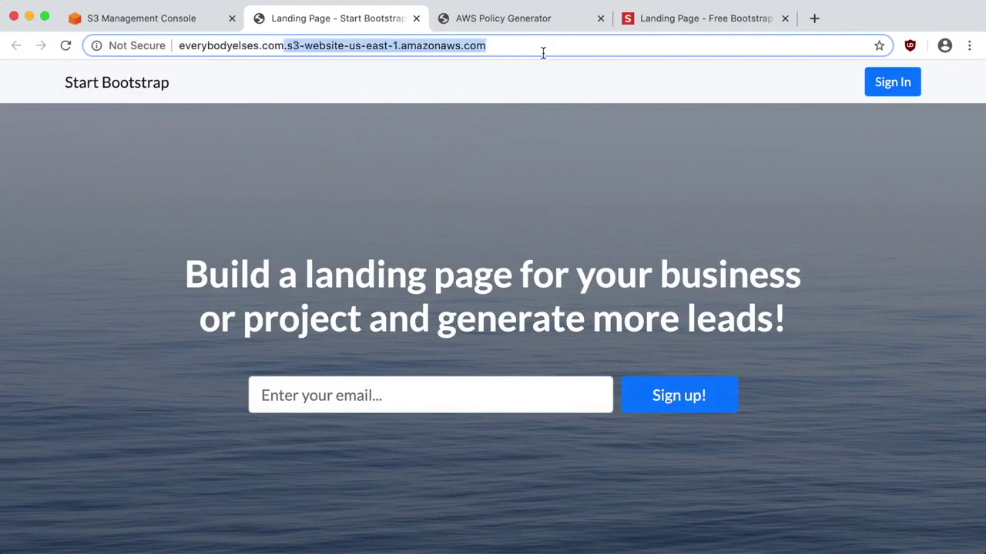
{"action": "left_click", "coordinate": [559, 82]}
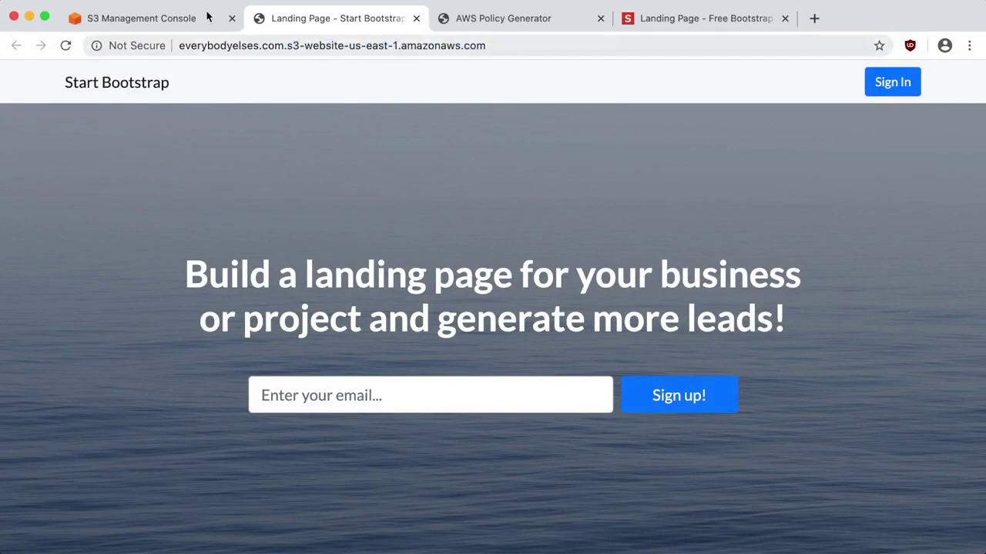
{"action": "left_click", "coordinate": [155, 20]}
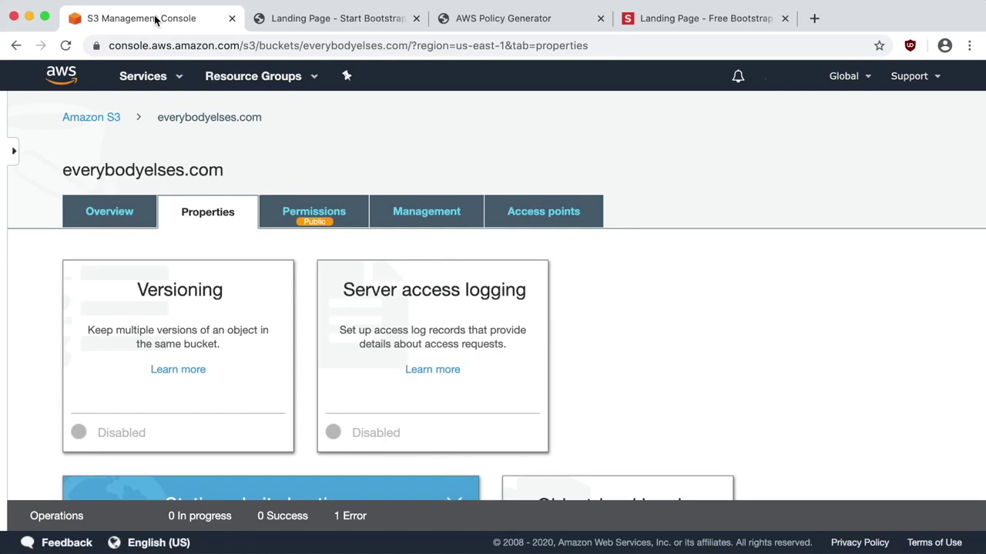
{"action": "left_click", "coordinate": [126, 77]}
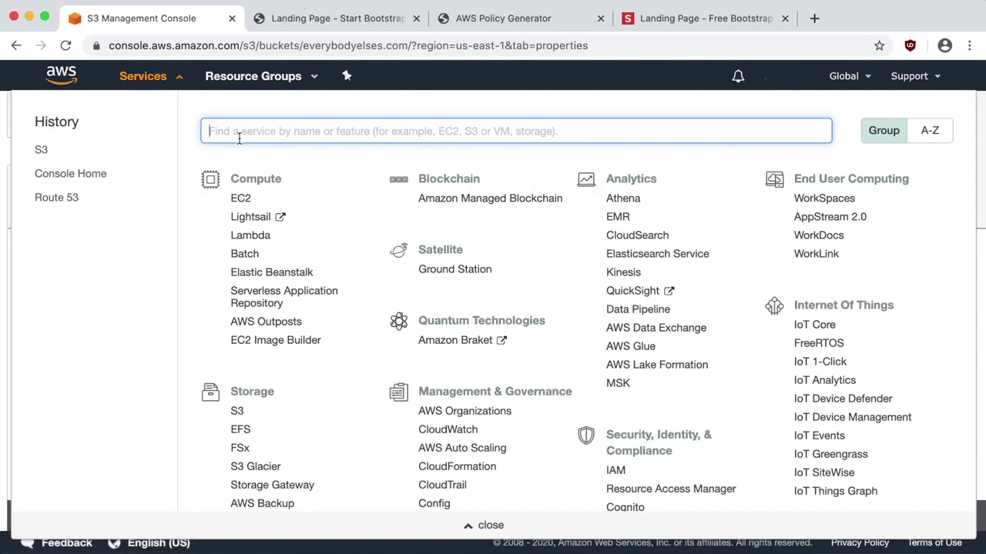
{"action": "type", "text": "route 53"}
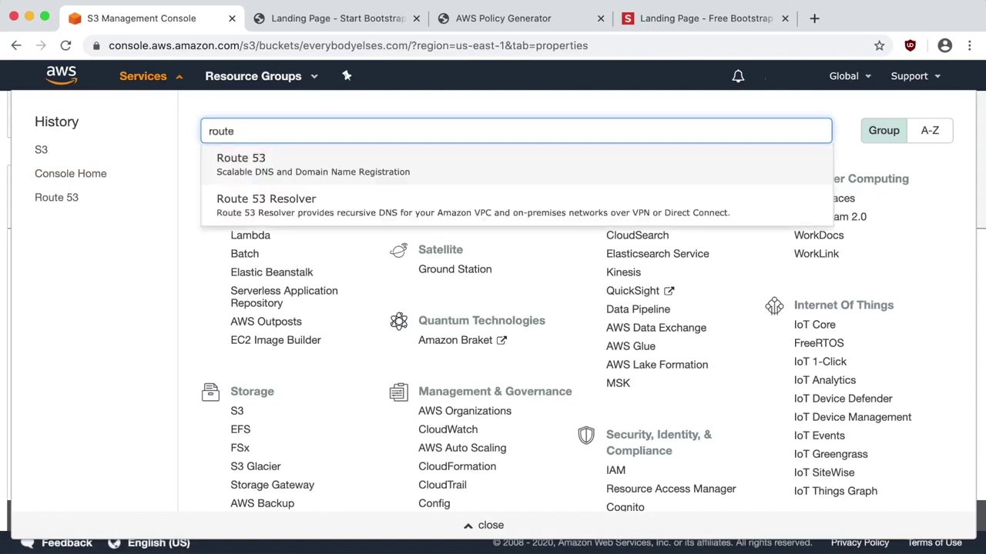
{"action": "left_click", "coordinate": [262, 162]}
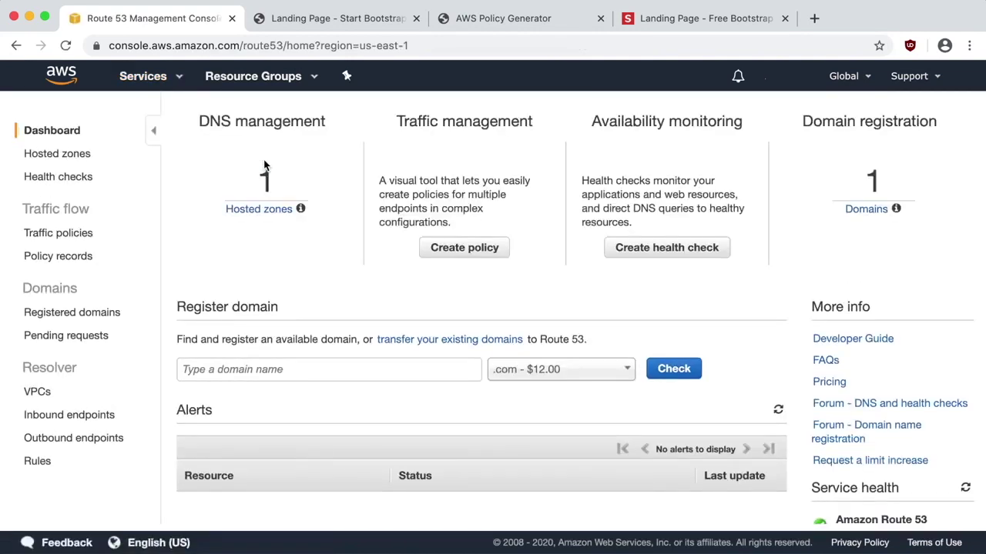
{"action": "left_click", "coordinate": [264, 213]}
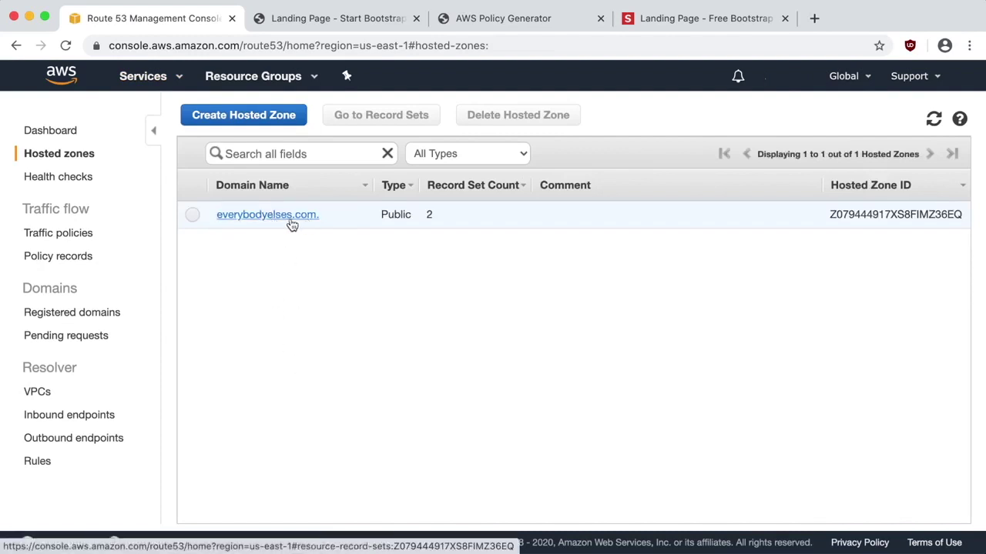
{"action": "left_click", "coordinate": [292, 219]}
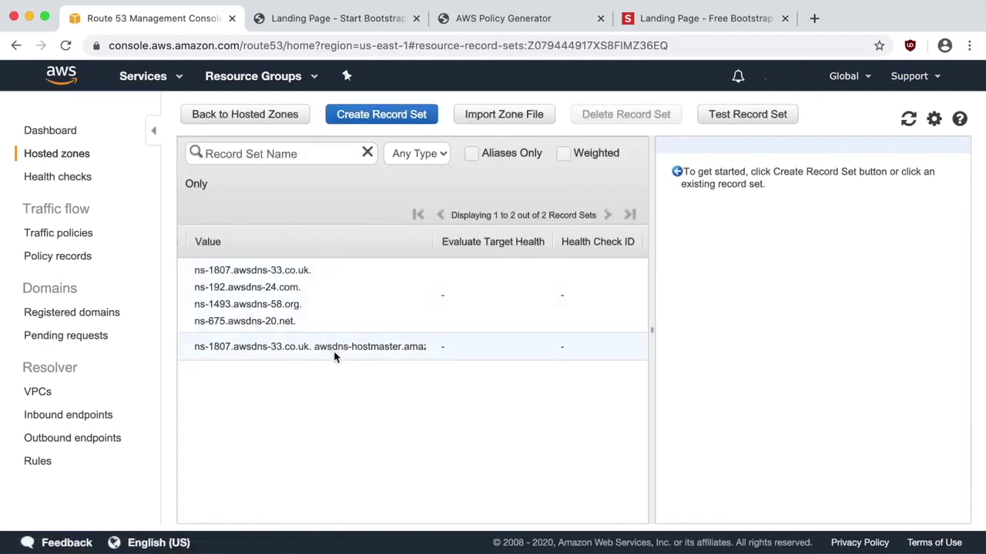
Create an A – IPv4 alias record for the root domain targeting the everybodyelses.com S3 website endpoint, and open the new record's details.
{"action": "left_click", "coordinate": [399, 117]}
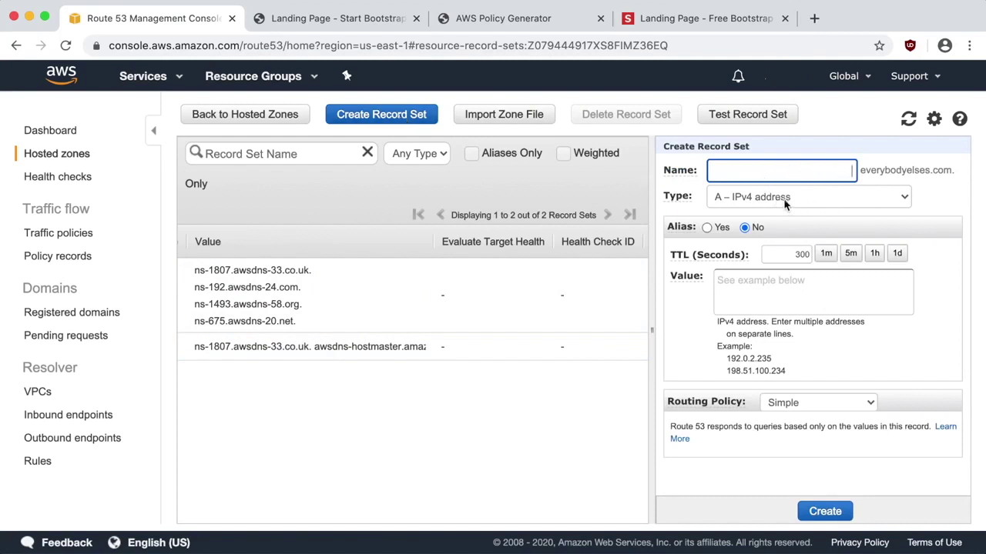
{"action": "left_click", "coordinate": [707, 228]}
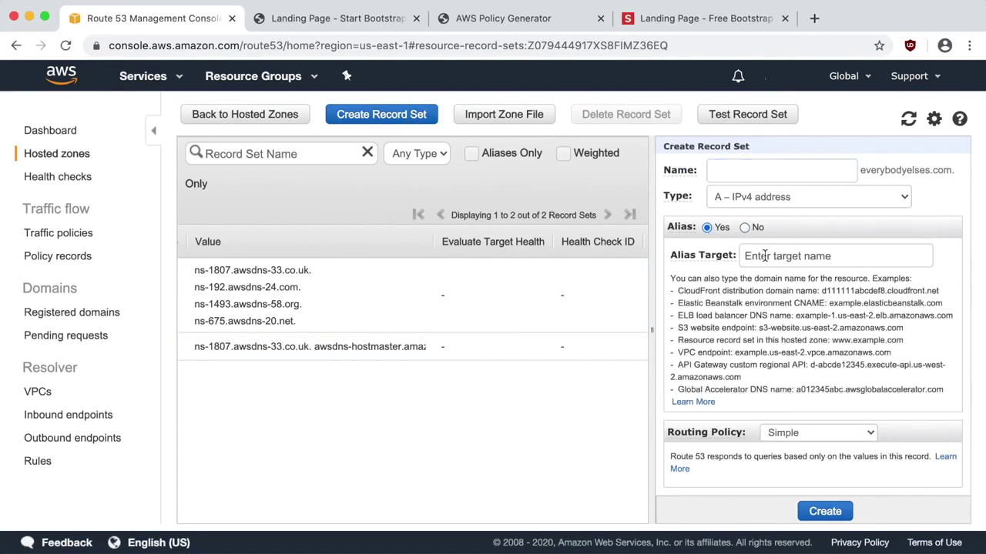
{"action": "left_click", "coordinate": [764, 255]}
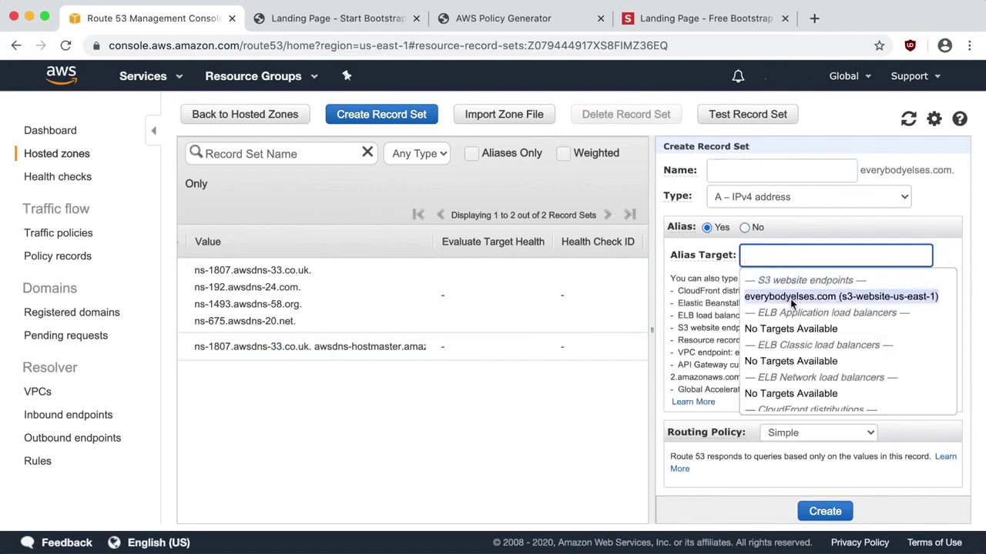
{"action": "left_click", "coordinate": [881, 300]}
{"action": "left_click", "coordinate": [823, 511]}
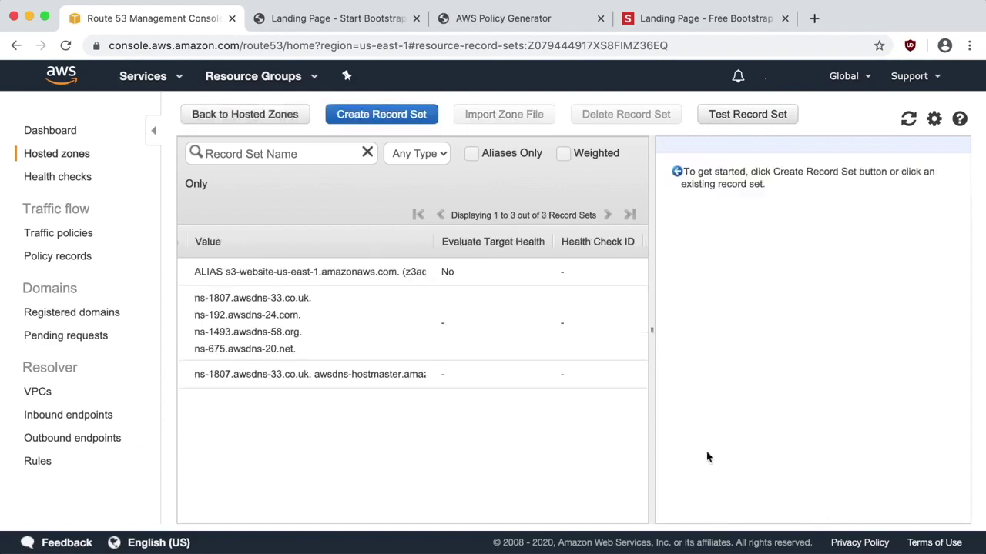
{"action": "left_click", "coordinate": [311, 274]}
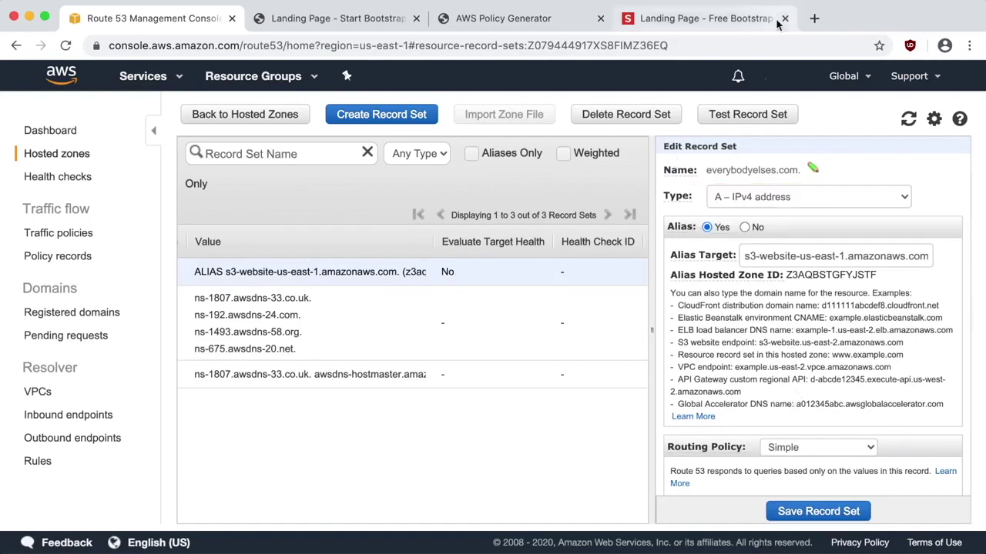
Load everybodyelses.com in a new browser tab to test the root domain record.
{"action": "left_click", "coordinate": [813, 18]}
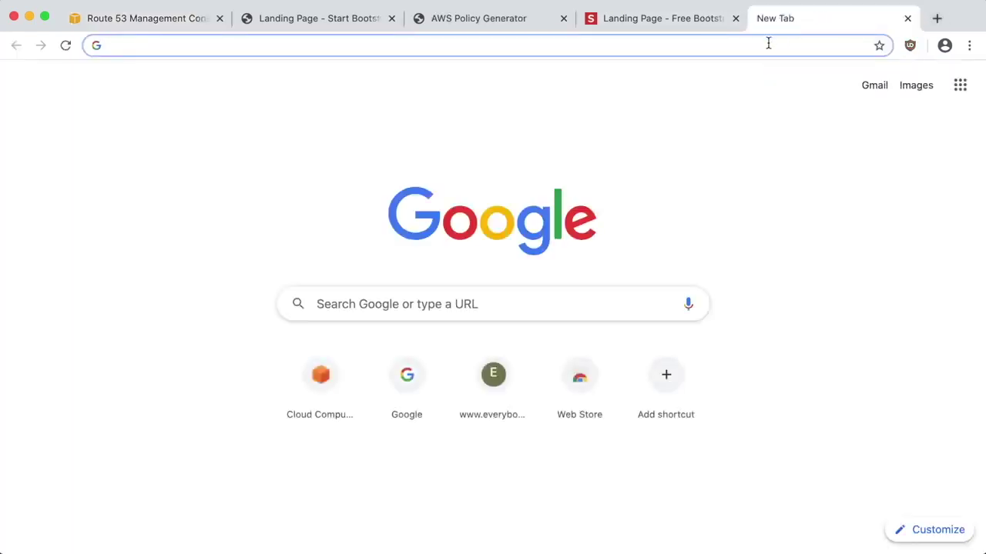
{"action": "type", "text": "everybodyelses.com"}
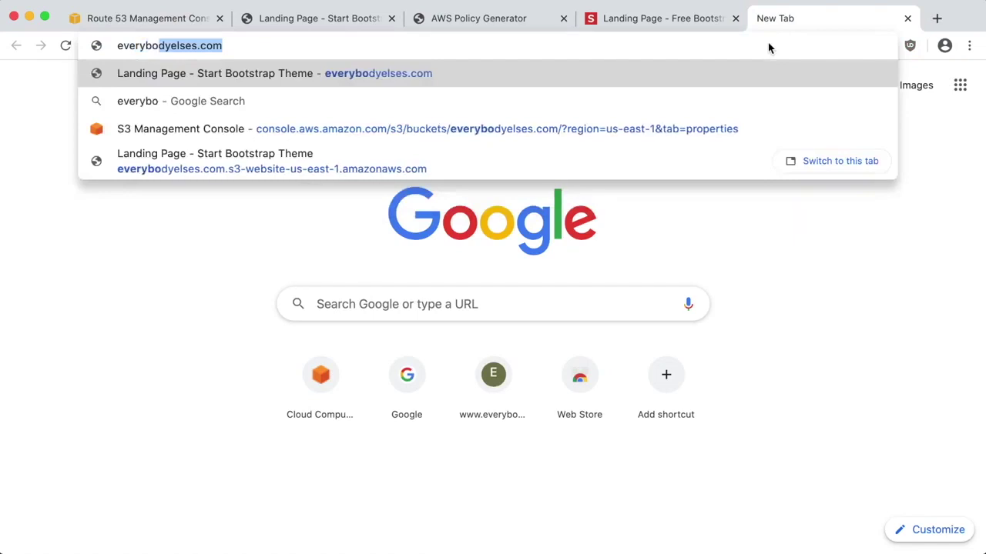
{"action": "key", "text": "Right"}
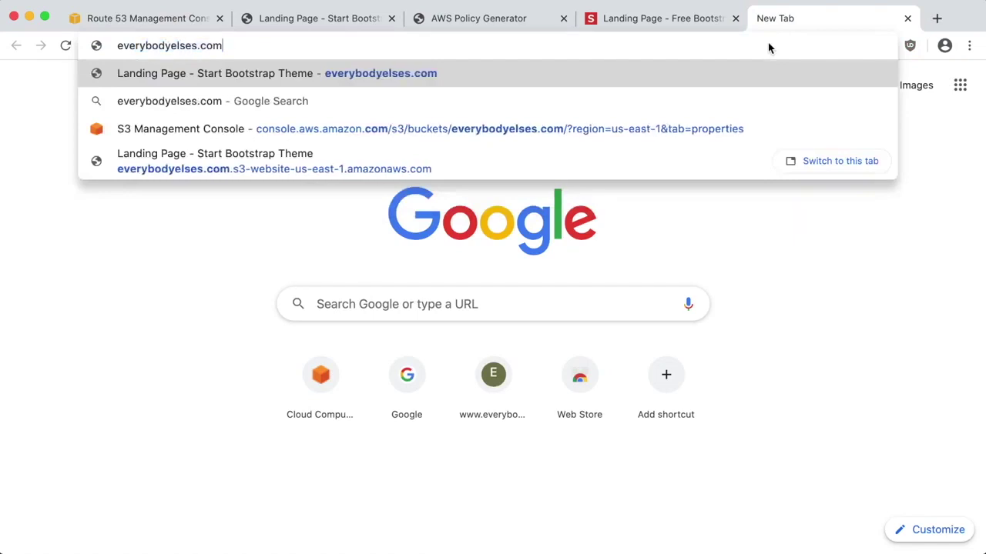
{"action": "key", "text": "Return"}
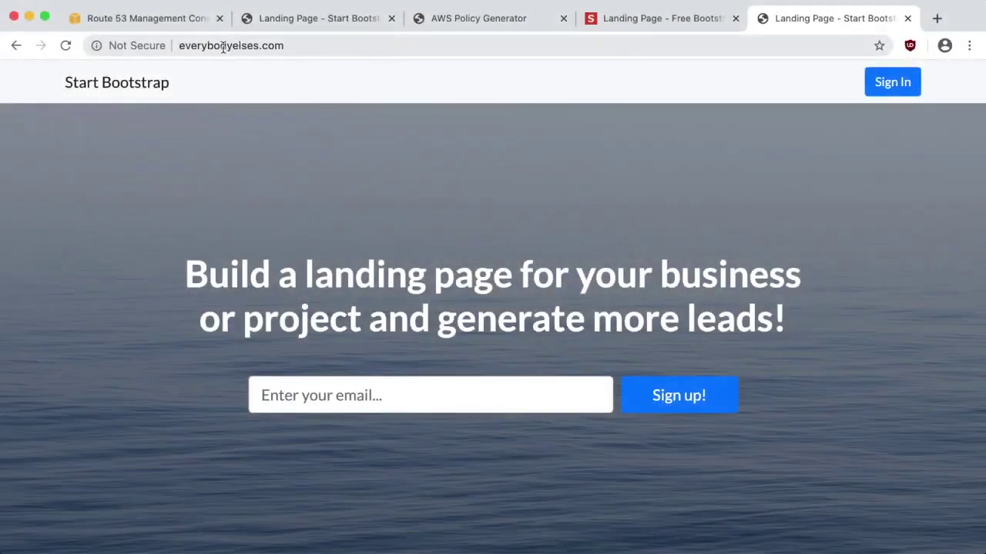
{"action": "left_click", "coordinate": [223, 48]}
{"action": "key", "text": "Left"}
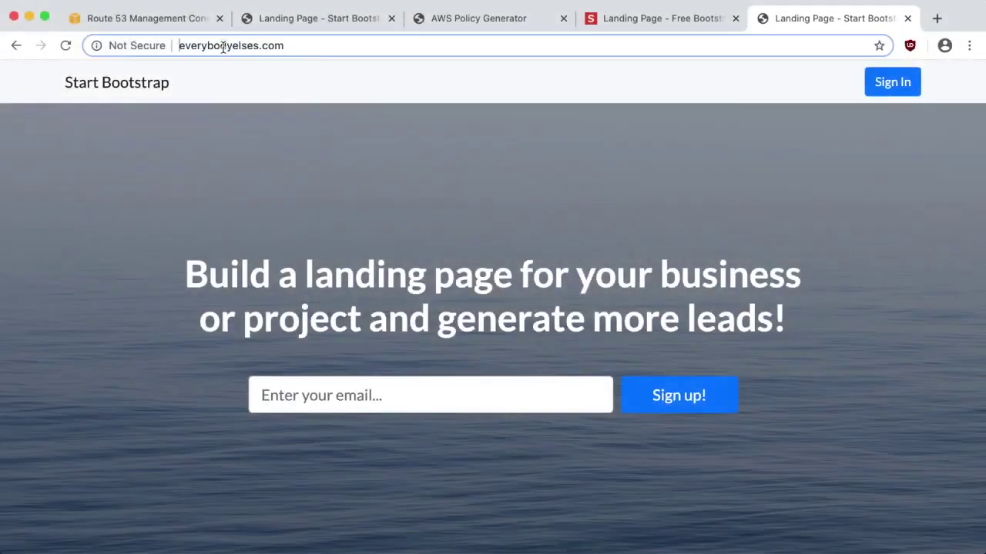
{"action": "type", "text": "www."}
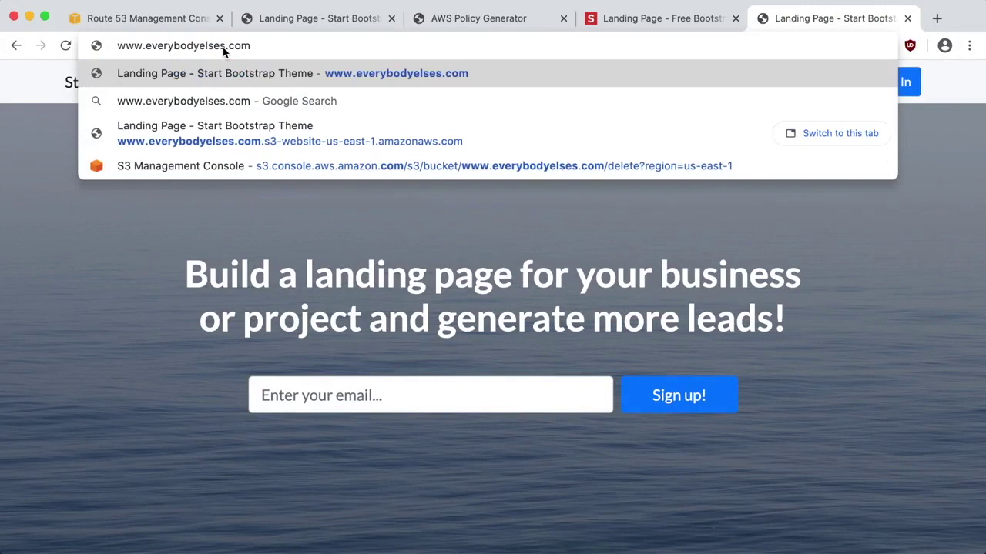
{"action": "key", "text": "Return"}
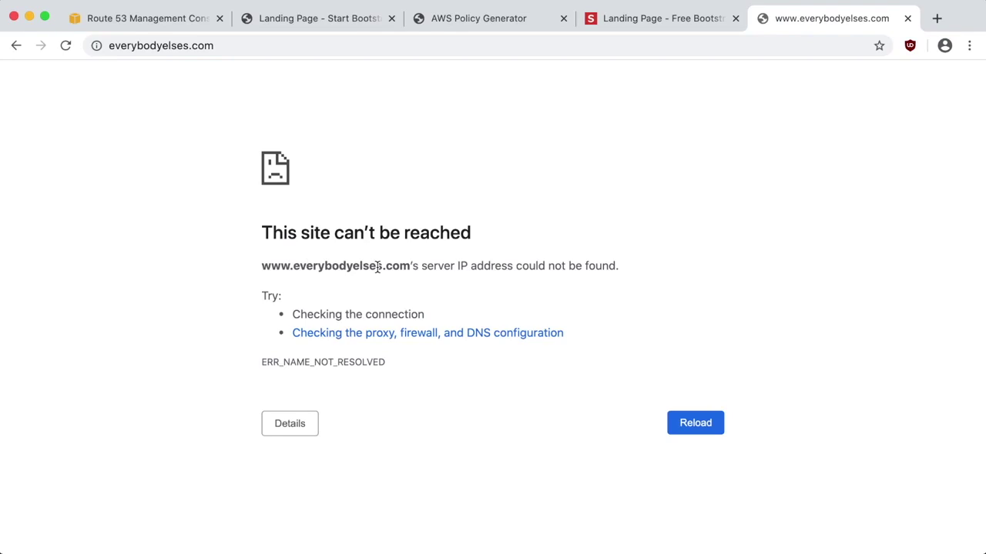
{"action": "left_click", "coordinate": [146, 18]}
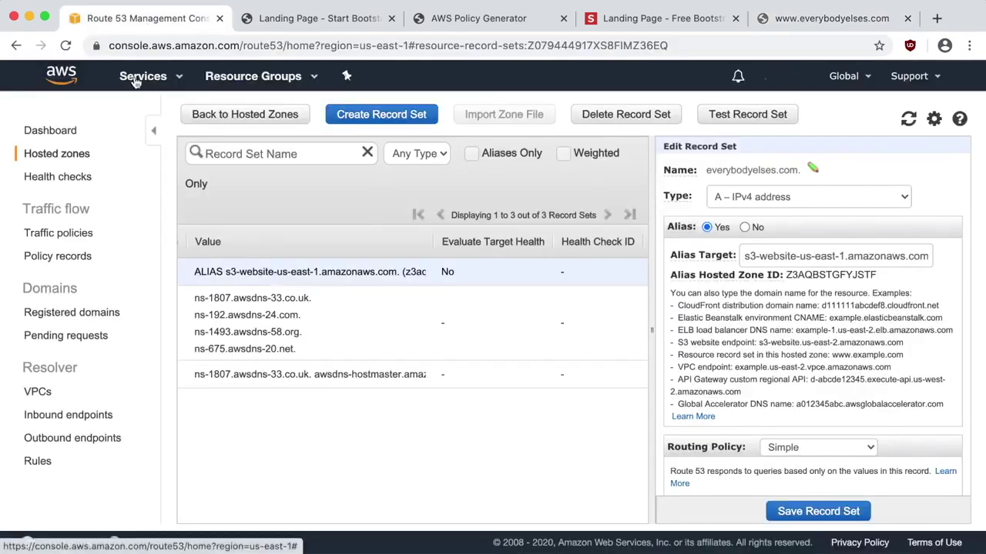
{"action": "left_click", "coordinate": [124, 91]}
{"action": "left_click", "coordinate": [43, 176]}
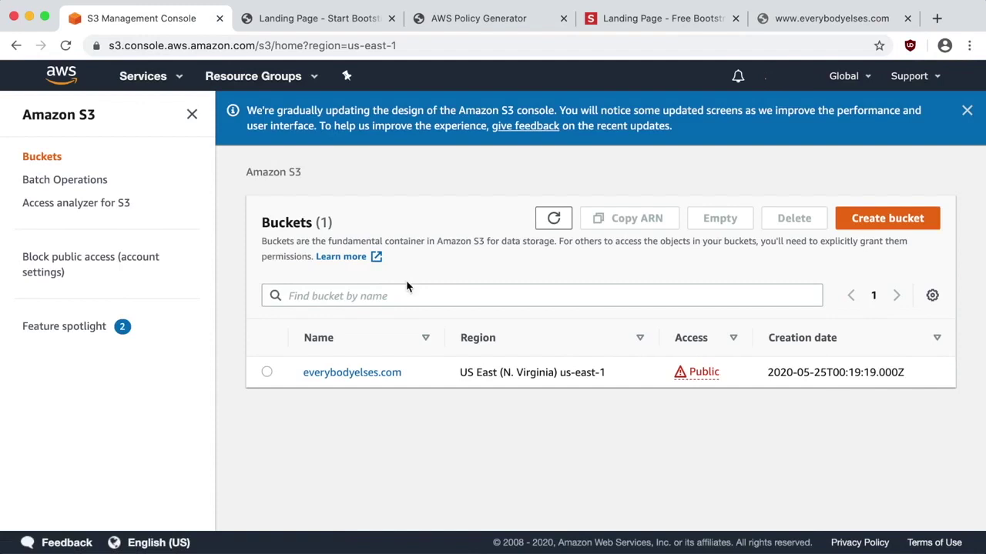
{"action": "left_click", "coordinate": [866, 219]}
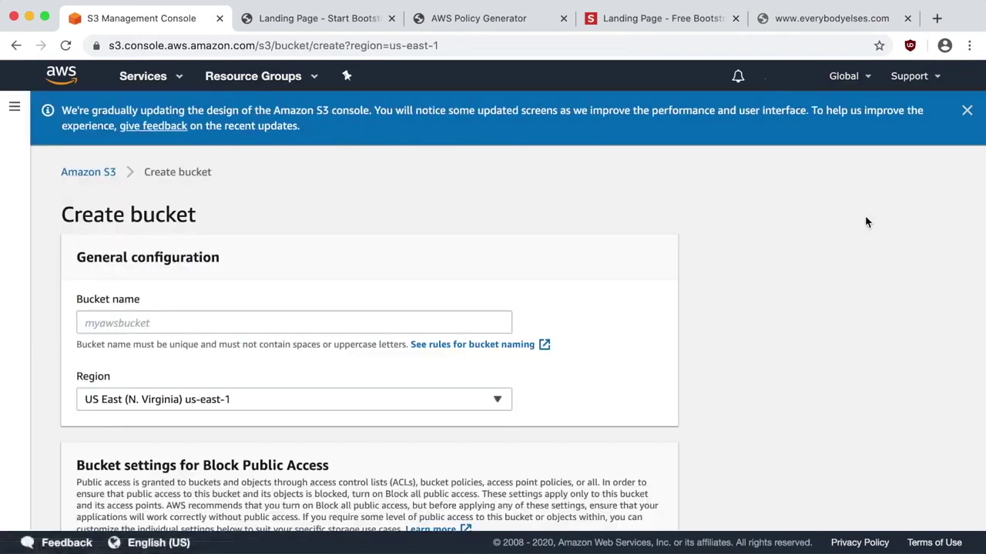
{"action": "left_click", "coordinate": [344, 318]}
{"action": "type", "text": "www.everybodyelses.com"}
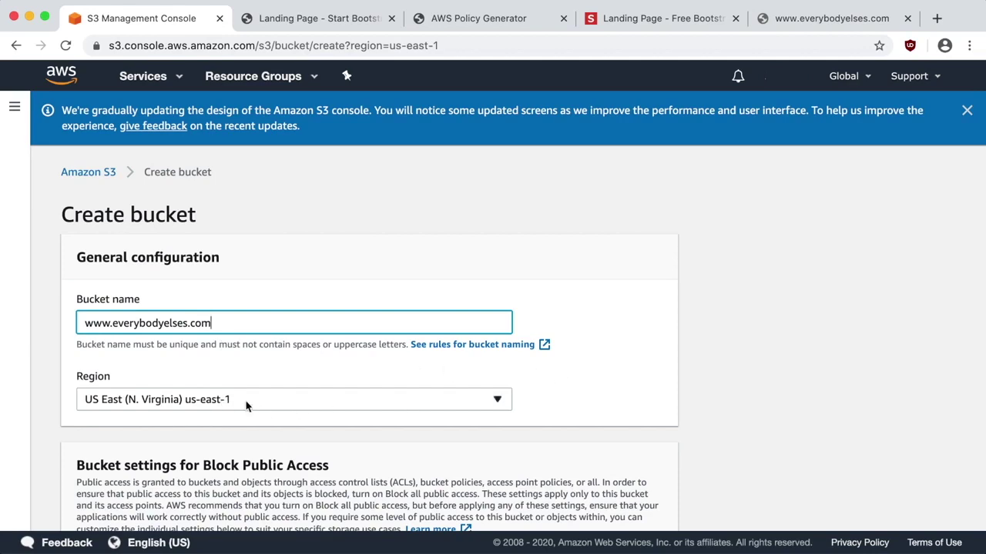
{"action": "scroll", "coordinate": [622, 387], "scroll_direction": "down", "scroll_amount": 5}
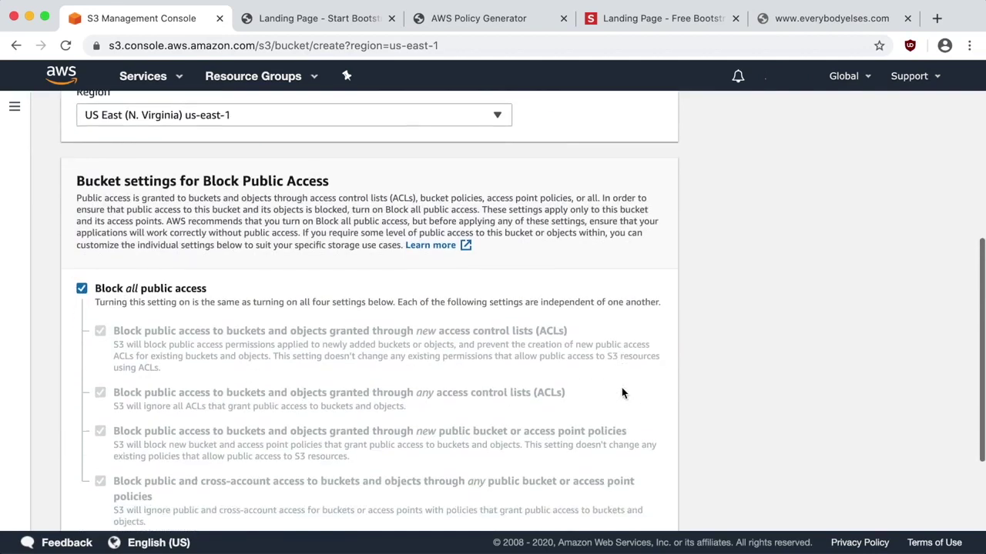
{"action": "scroll", "coordinate": [622, 387], "scroll_direction": "down", "scroll_amount": 1}
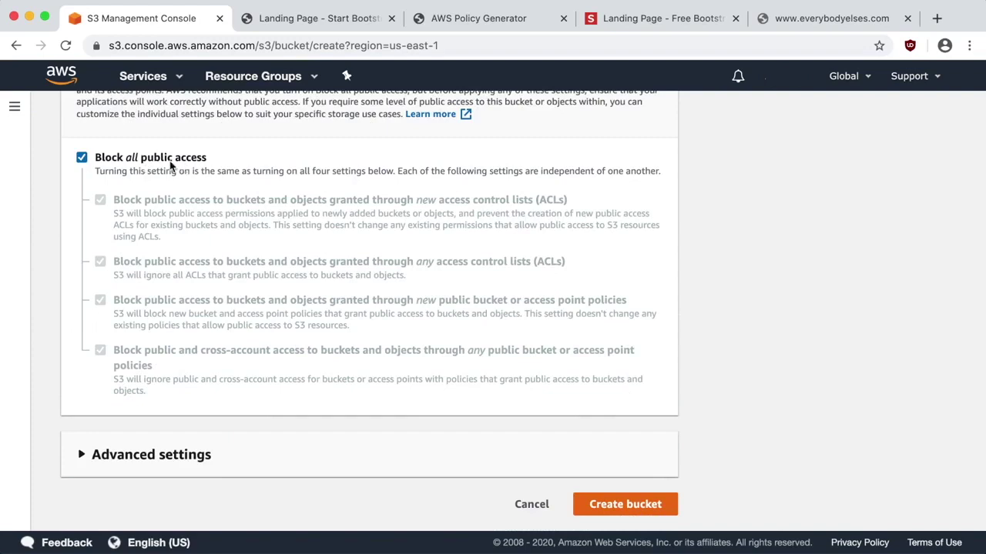
{"action": "left_click", "coordinate": [588, 508]}
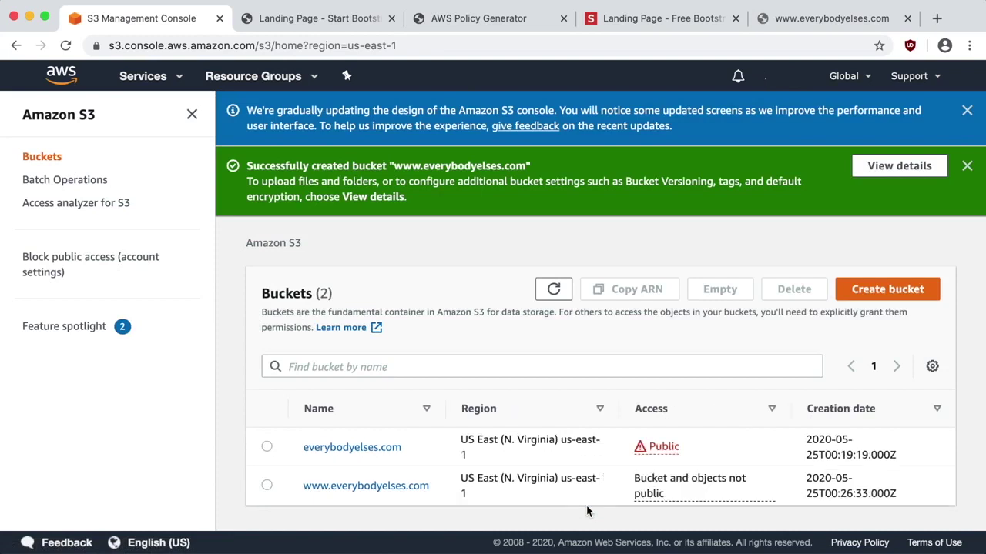
{"action": "left_click", "coordinate": [393, 488]}
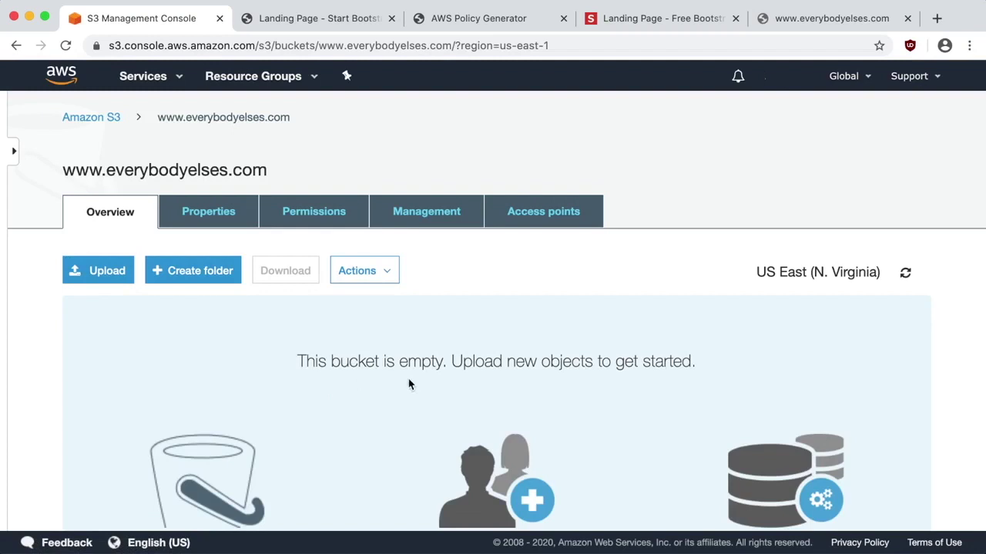
{"action": "left_click", "coordinate": [216, 222]}
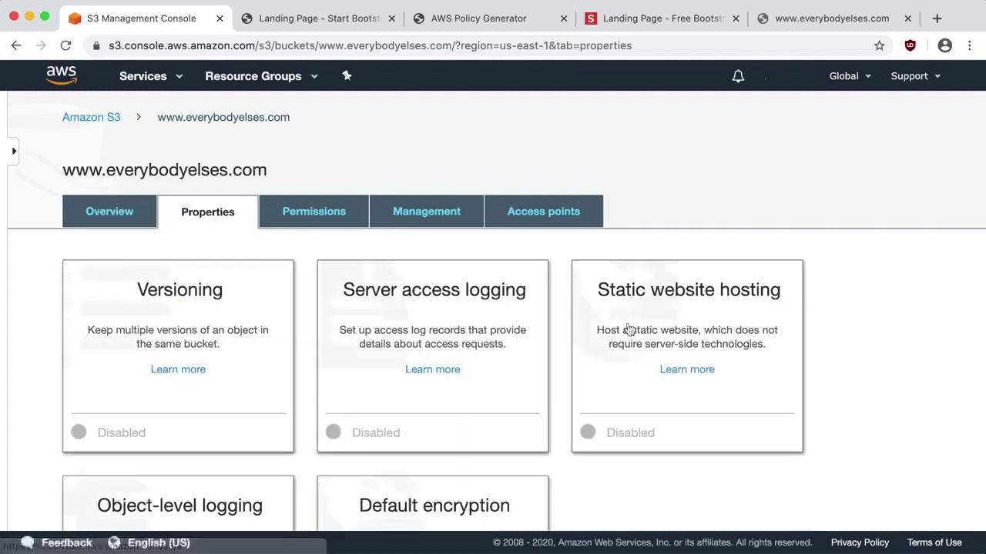
{"action": "left_click", "coordinate": [645, 332]}
{"action": "scroll", "coordinate": [644, 332], "scroll_direction": "down", "scroll_amount": 4}
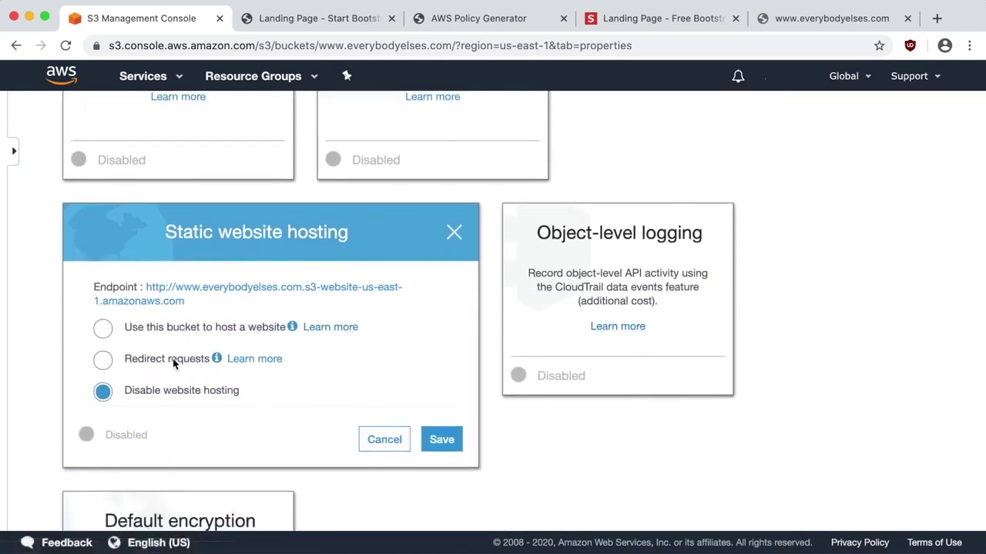
Set the bucket's static website hosting to redirect requests to everybodyelses.com with the http protocol, and save it.
{"action": "left_click", "coordinate": [104, 361]}
{"action": "scroll", "coordinate": [317, 398], "scroll_direction": "down", "scroll_amount": 1}
{"action": "left_click", "coordinate": [259, 355]}
{"action": "type", "text": "ev"}
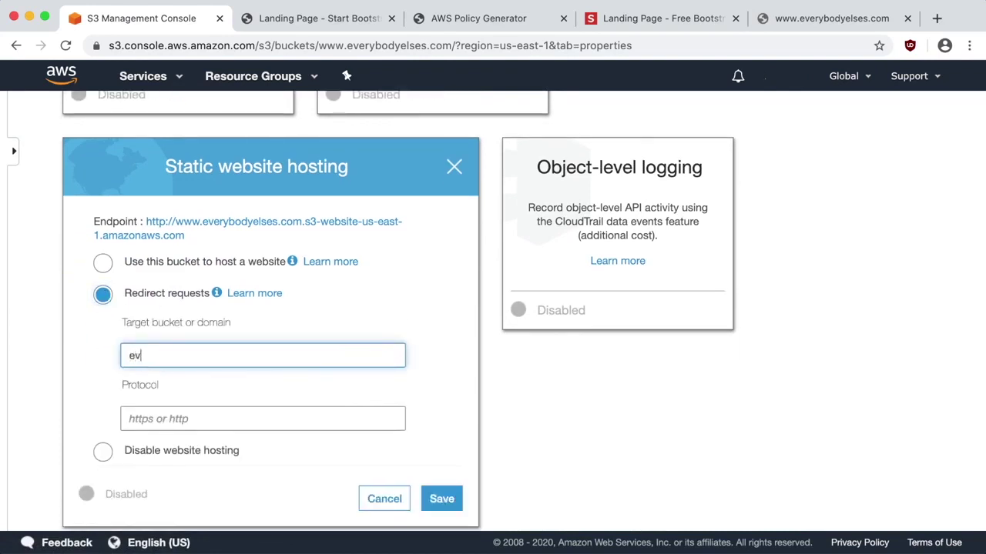
{"action": "type", "text": "erybodyelses.com"}
{"action": "left_click", "coordinate": [234, 413]}
{"action": "type", "text": "http"}
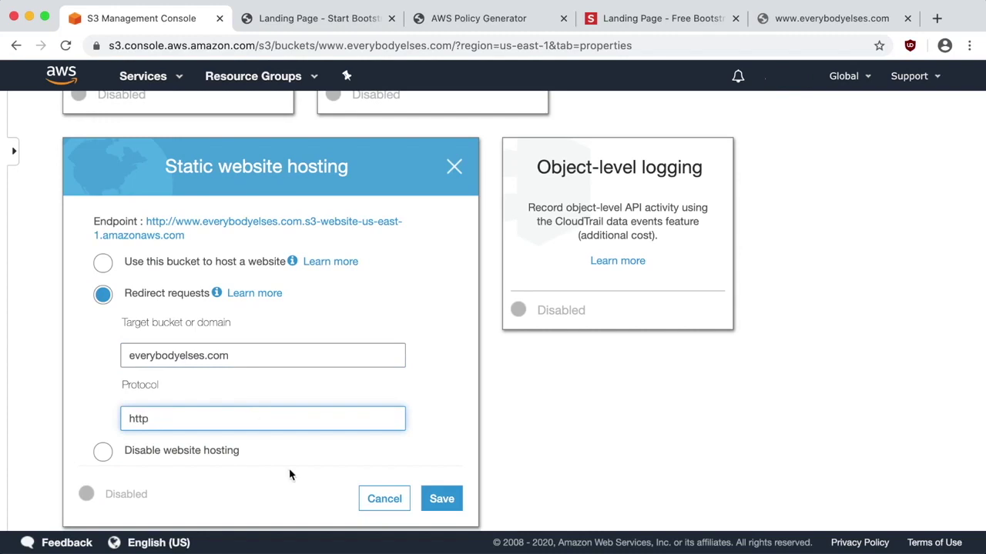
{"action": "scroll", "coordinate": [286, 474], "scroll_direction": "down", "scroll_amount": 3}
{"action": "left_click", "coordinate": [444, 367]}
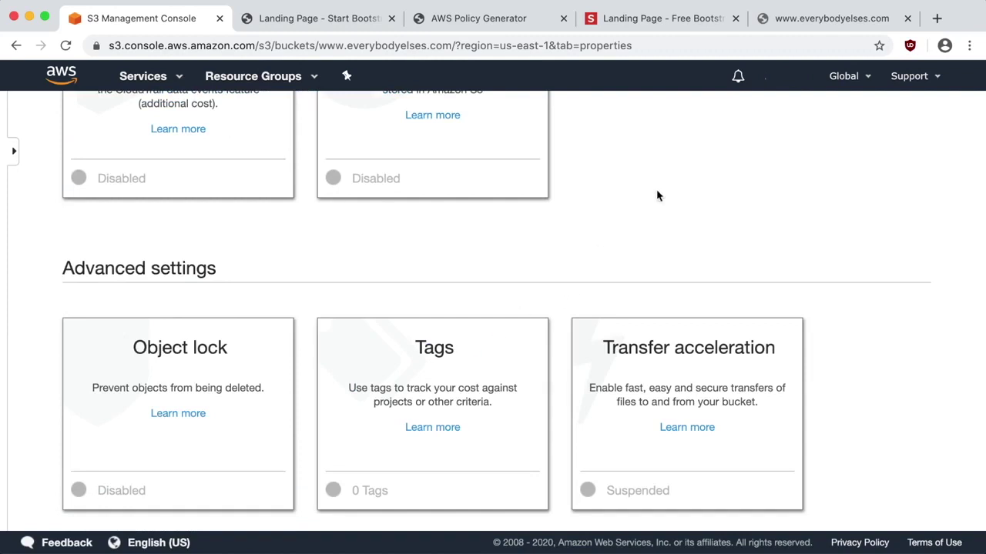
Reopen the static website hosting settings and load the www bucket's website endpoint in a new tab to test the redirect.
{"action": "scroll", "coordinate": [664, 187], "scroll_direction": "up", "scroll_amount": 4}
{"action": "scroll", "coordinate": [662, 187], "scroll_direction": "up", "scroll_amount": 6}
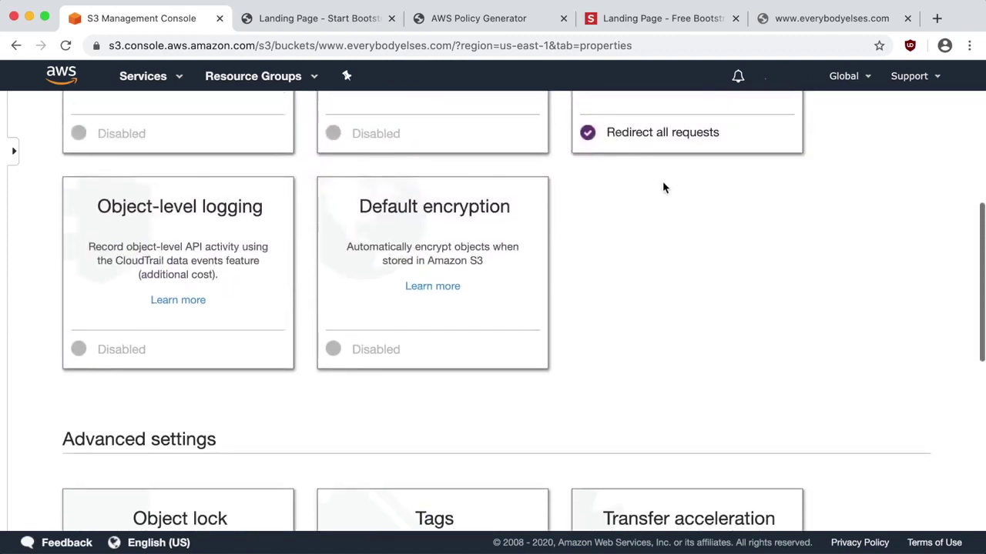
{"action": "left_click", "coordinate": [663, 187]}
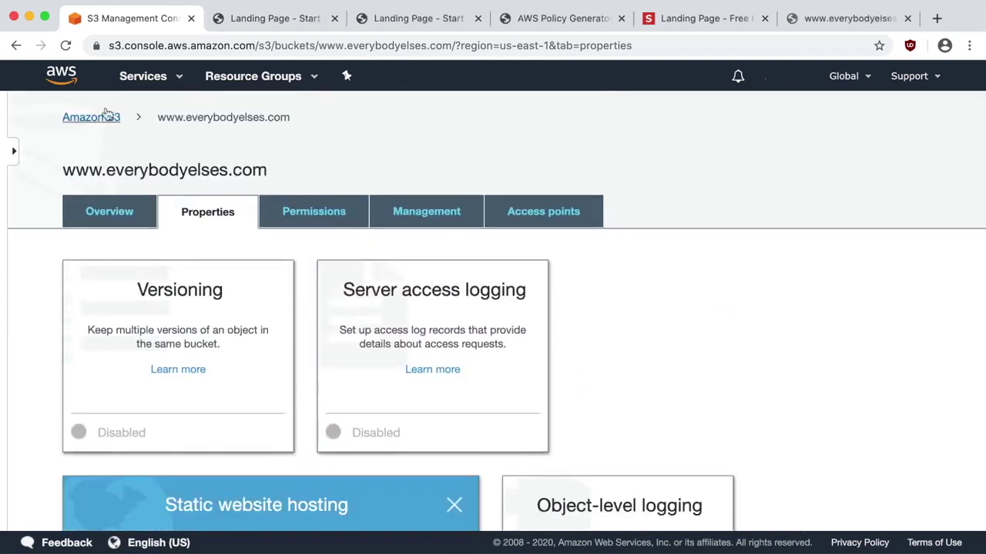
Switch to Route 53 and open the record sets of the everybodyelses.com hosted zone.
{"action": "left_click", "coordinate": [123, 83]}
{"action": "left_click", "coordinate": [56, 174]}
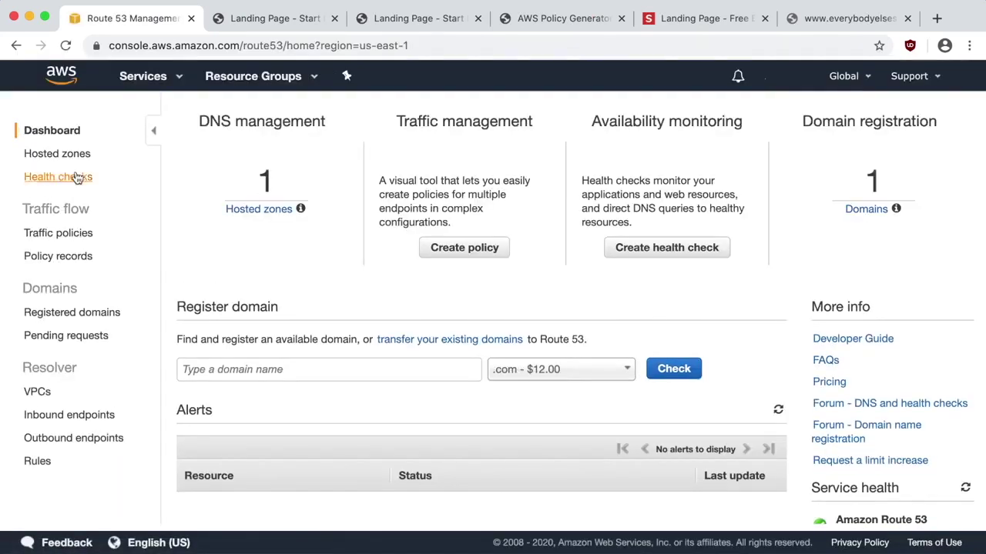
{"action": "left_click", "coordinate": [249, 213]}
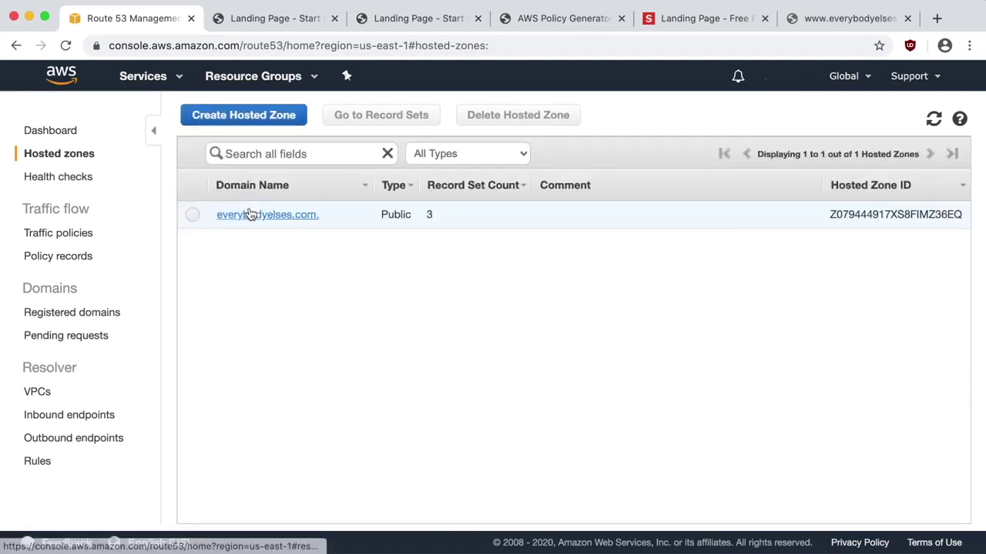
{"action": "left_click", "coordinate": [268, 217]}
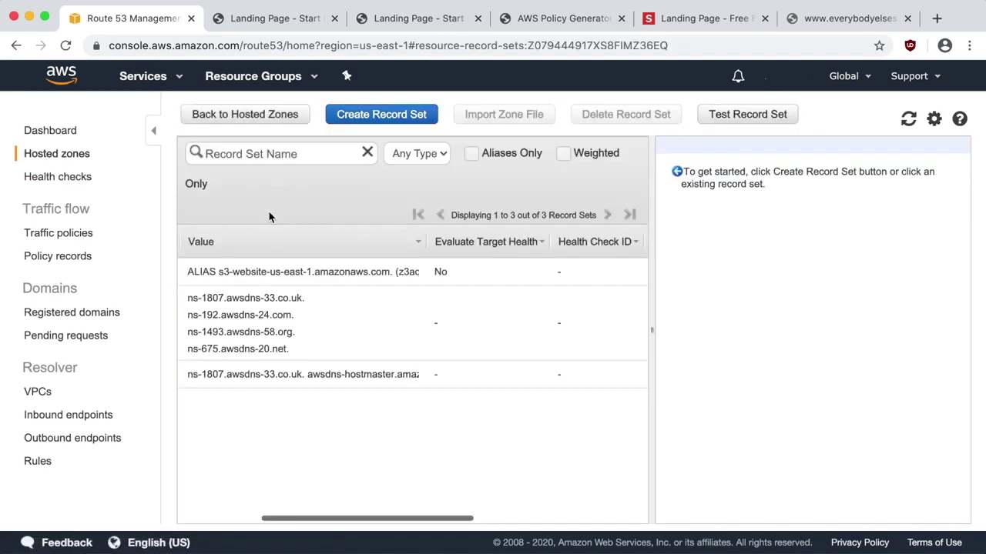
{"action": "left_click", "coordinate": [356, 120]}
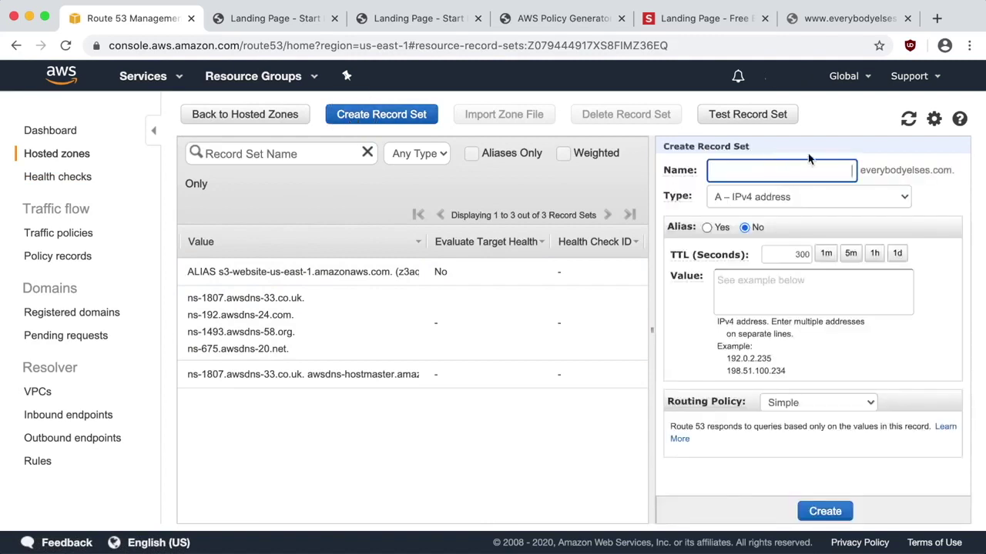
{"action": "type", "text": "www"}
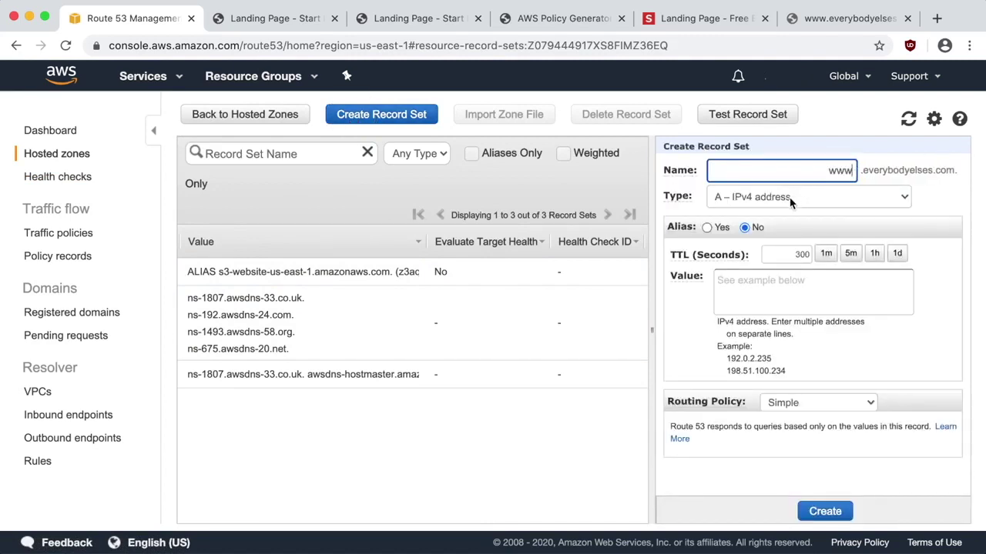
{"action": "left_click", "coordinate": [707, 227]}
{"action": "left_click", "coordinate": [813, 257]}
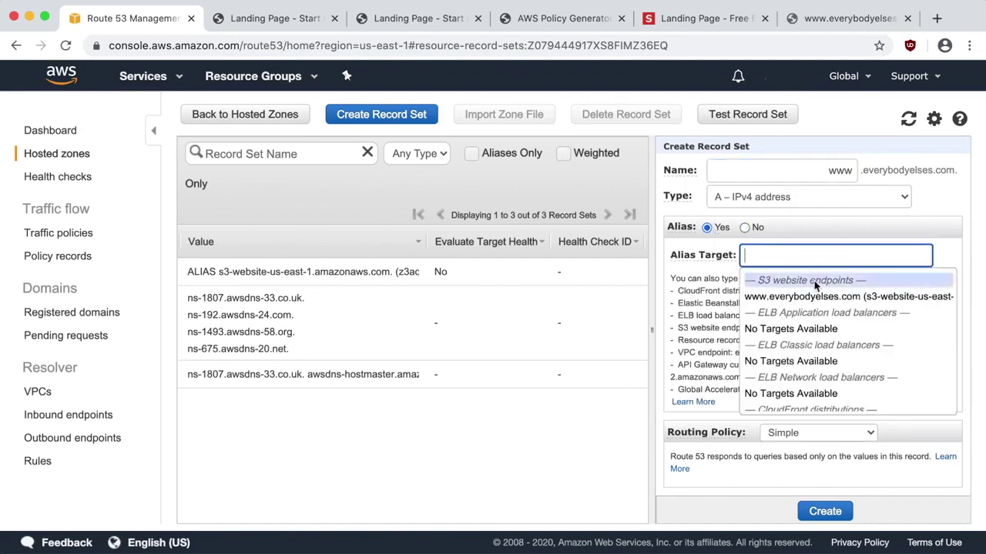
{"action": "left_click", "coordinate": [928, 299]}
{"action": "left_click", "coordinate": [821, 512]}
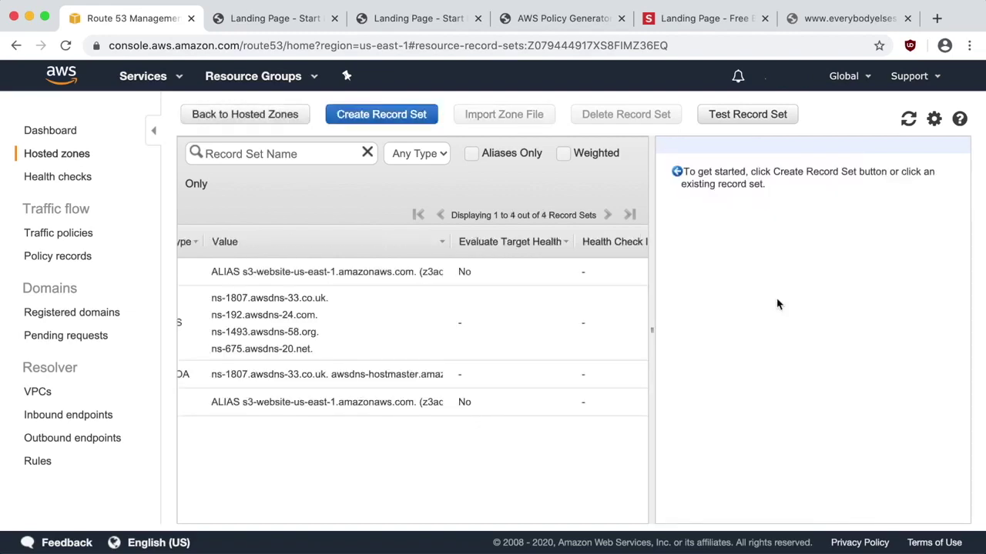
{"action": "left_click", "coordinate": [821, 19]}
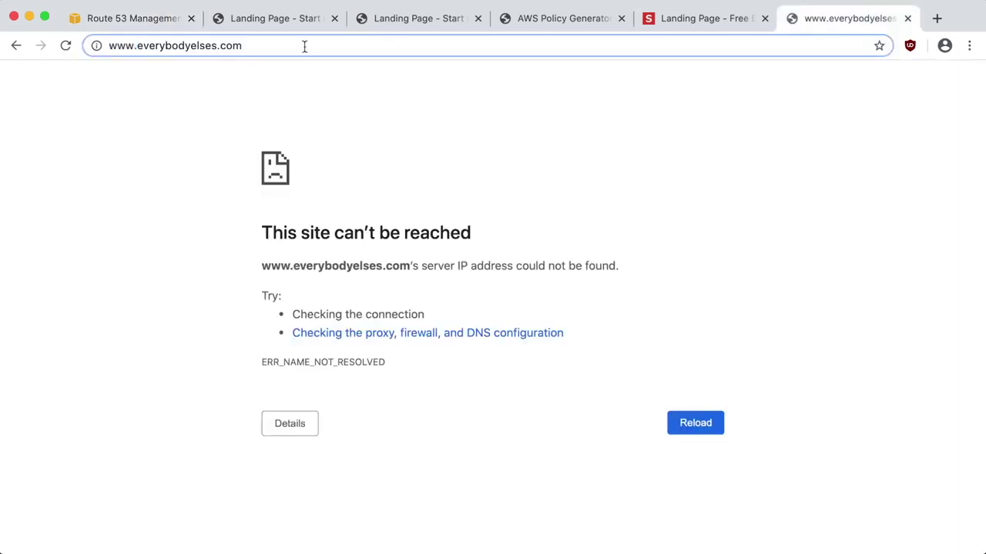
{"action": "key", "text": "BackSpace"}
{"action": "key", "text": "Return"}
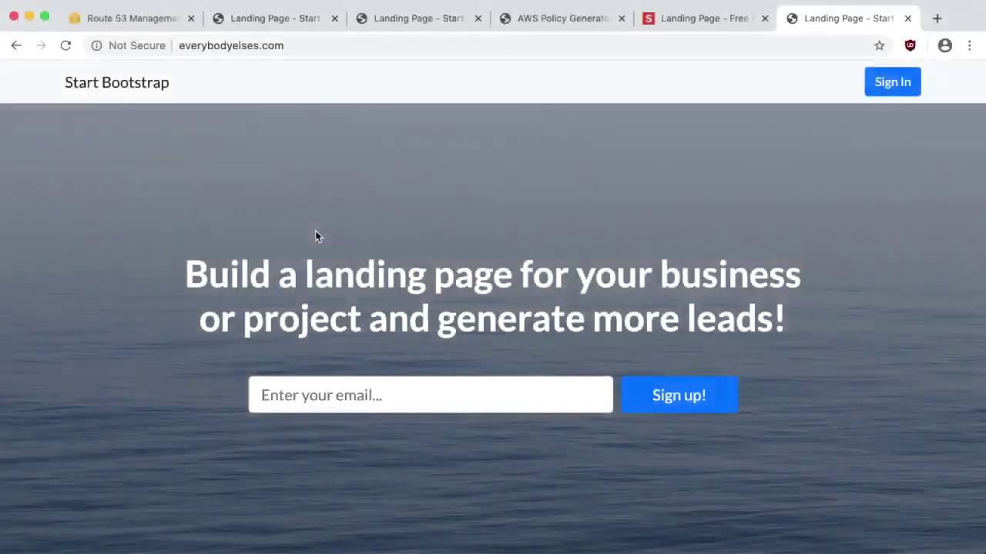
{"action": "left_click", "coordinate": [136, 47]}
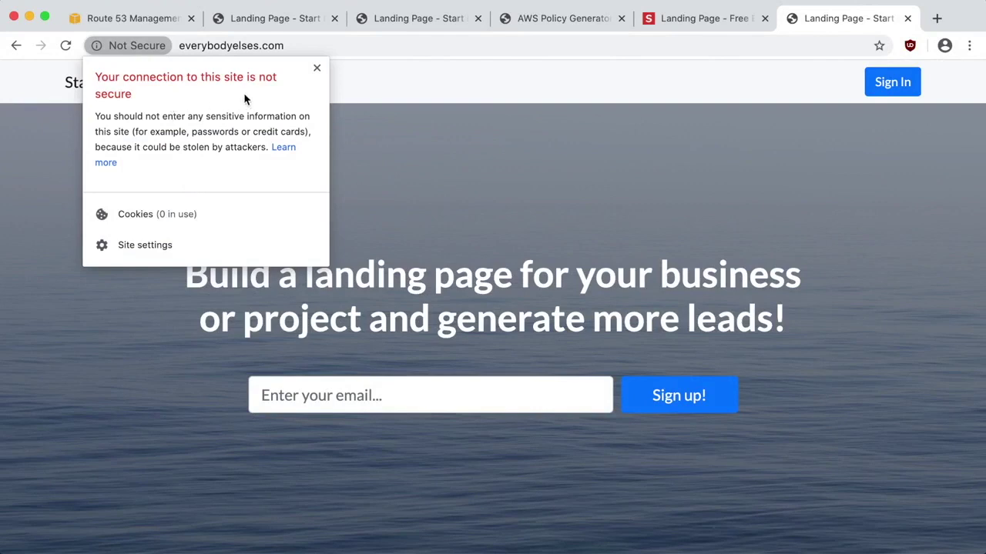
{"action": "left_click", "coordinate": [428, 137]}
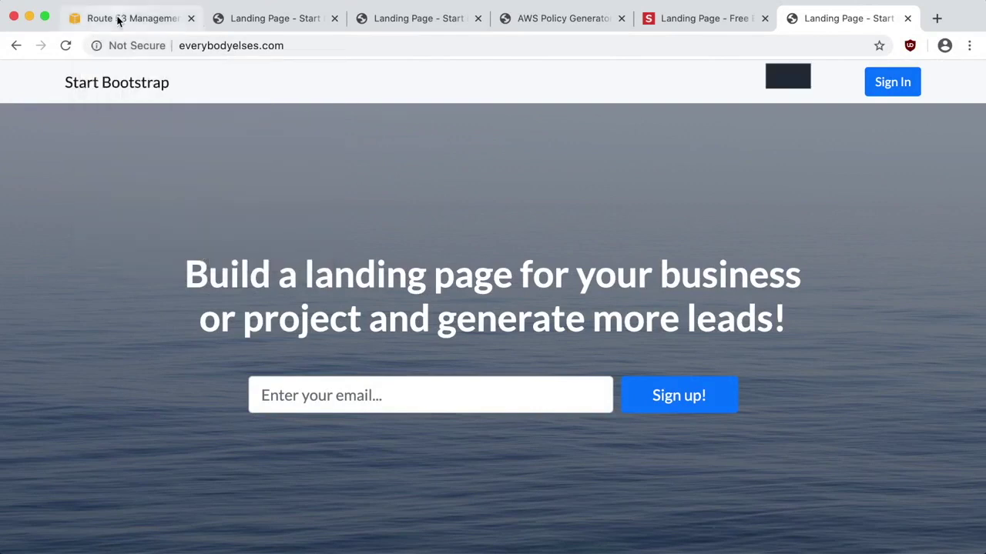
Switch to AWS Certificate Manager and start a request for a public certificate.
{"action": "left_click", "coordinate": [119, 20]}
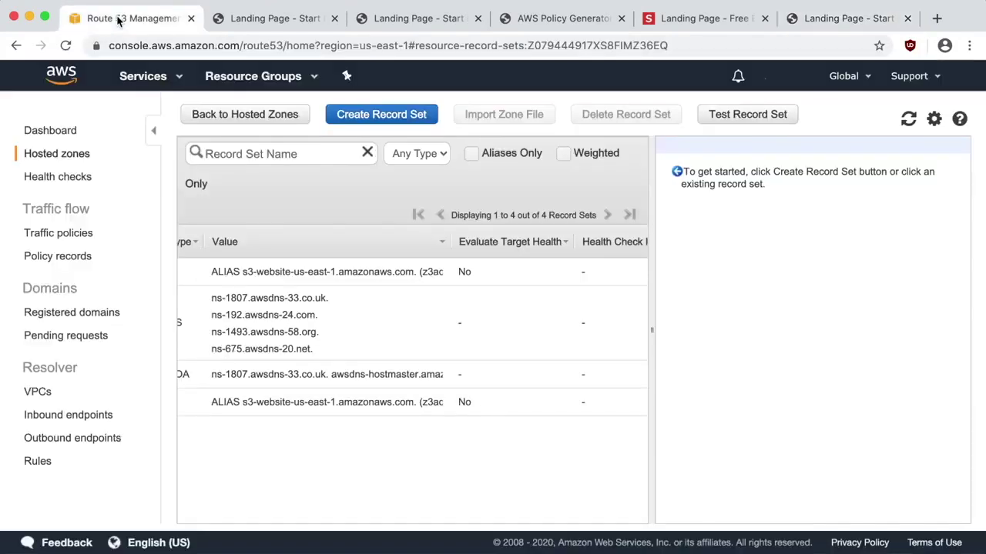
{"action": "left_click", "coordinate": [147, 79]}
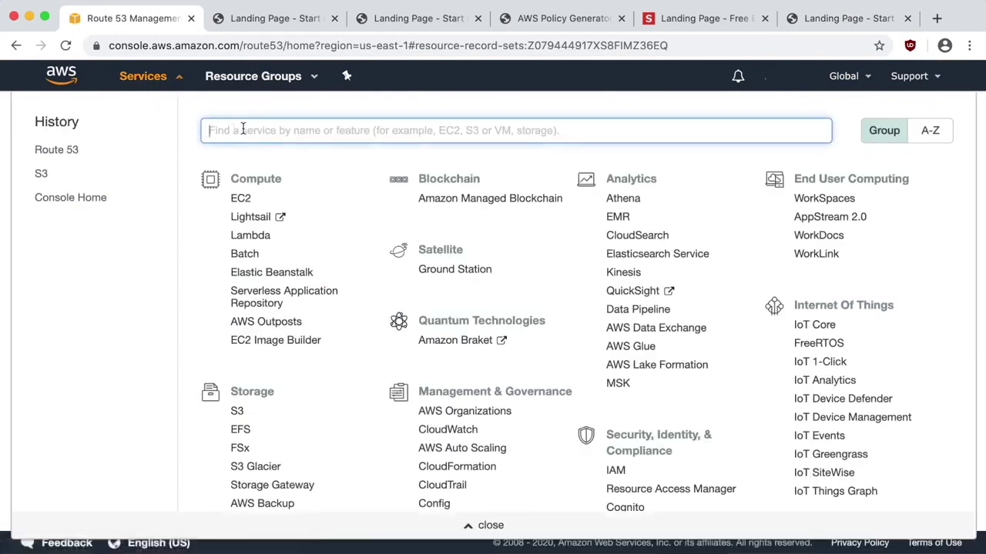
{"action": "type", "text": "certif"}
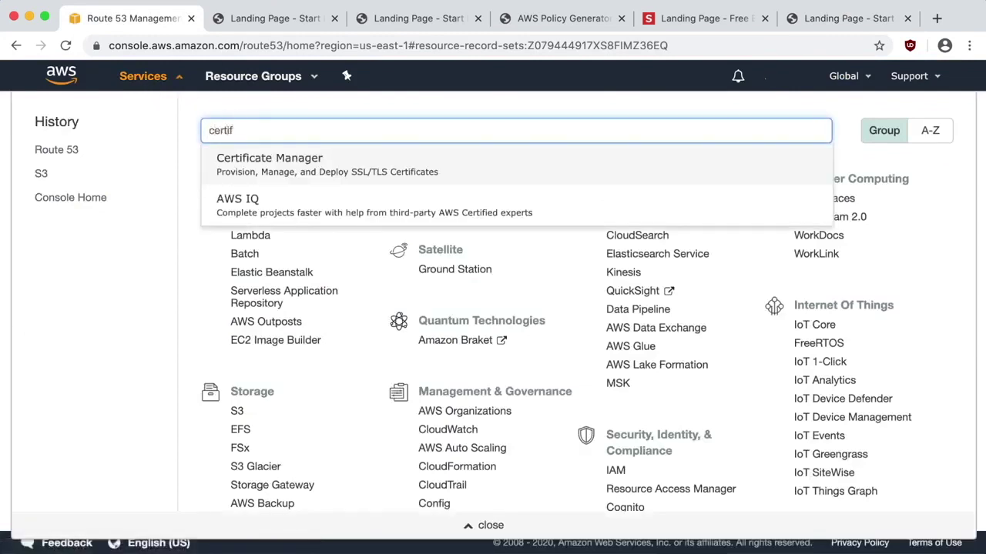
{"action": "left_click", "coordinate": [244, 159]}
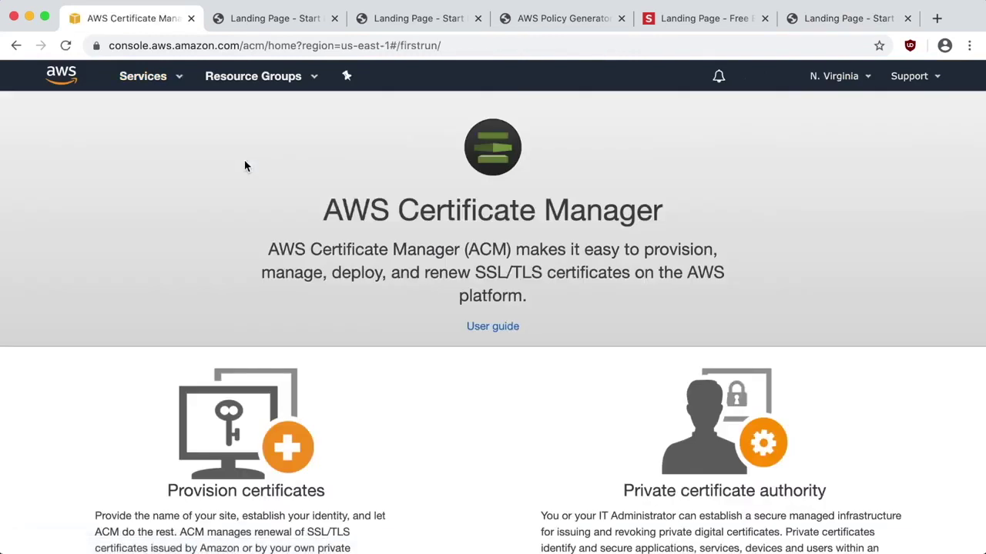
{"action": "scroll", "coordinate": [247, 253], "scroll_direction": "down", "scroll_amount": 3}
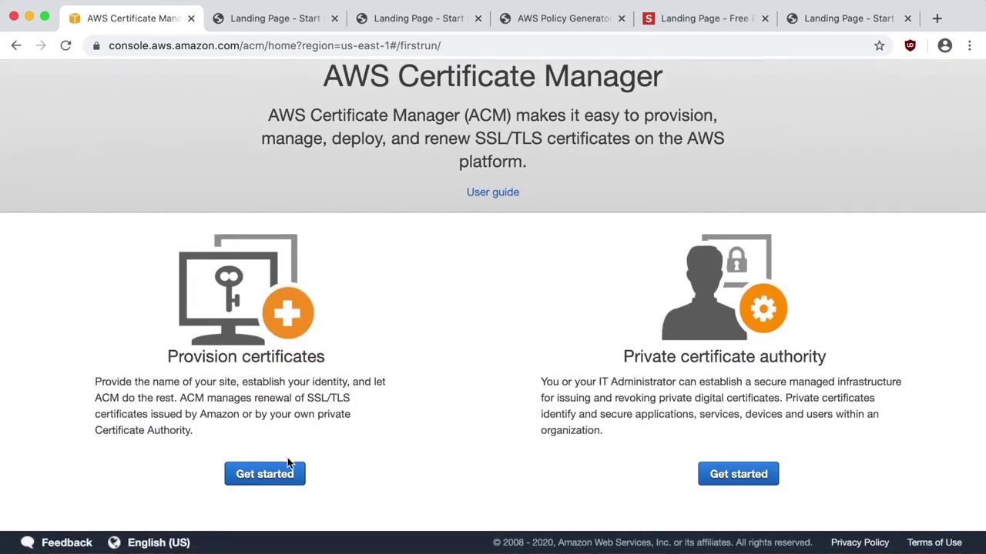
{"action": "left_click", "coordinate": [276, 472]}
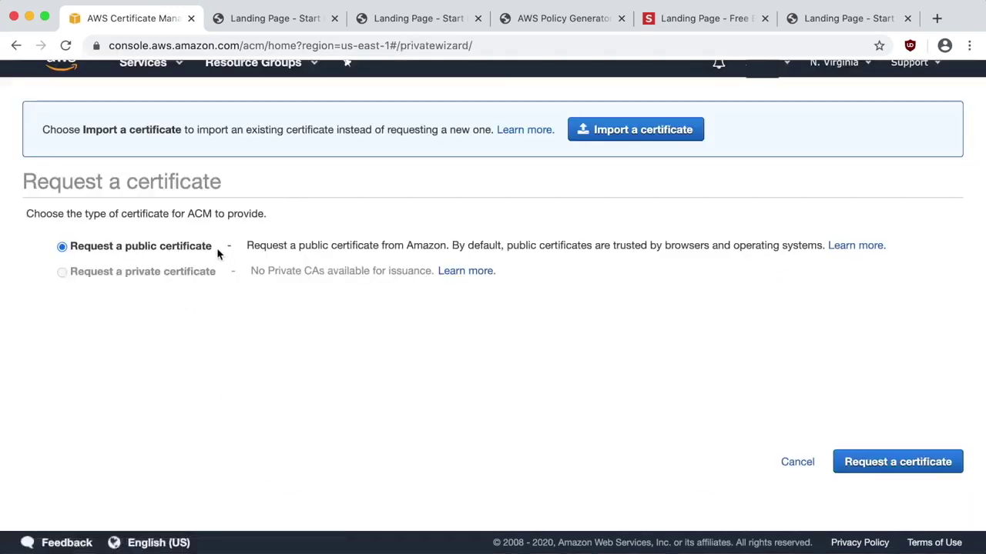
{"action": "left_click", "coordinate": [882, 462]}
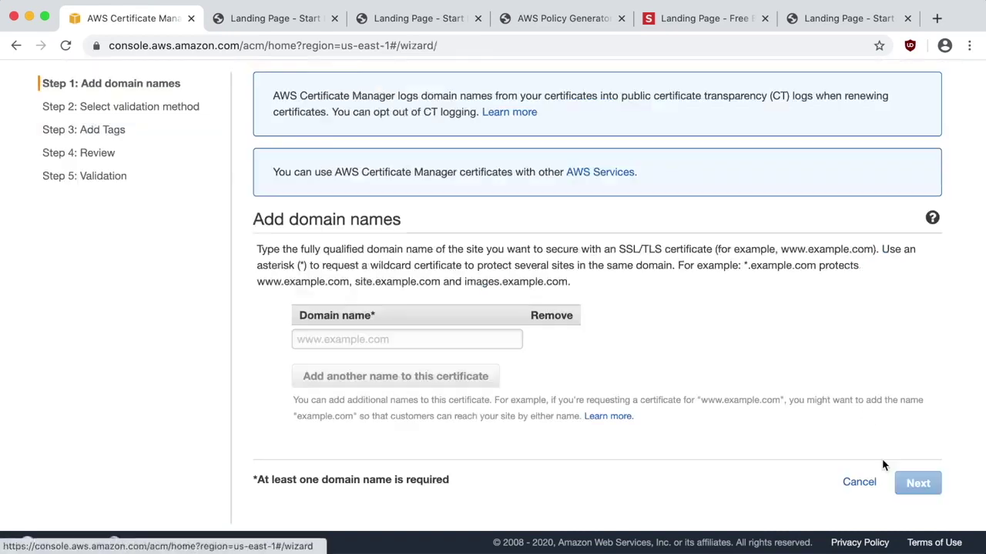
{"action": "left_click", "coordinate": [423, 338]}
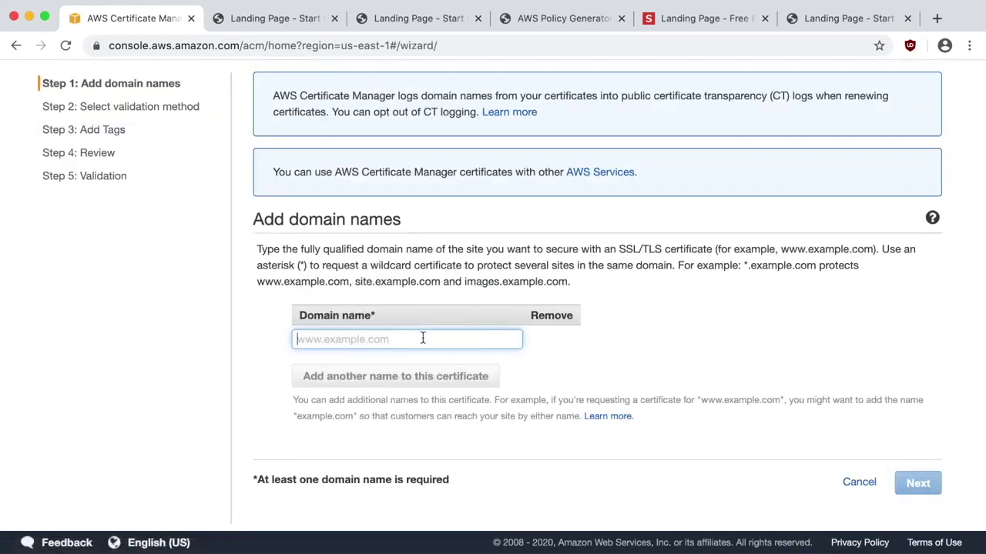
{"action": "type", "text": "everybodye"}
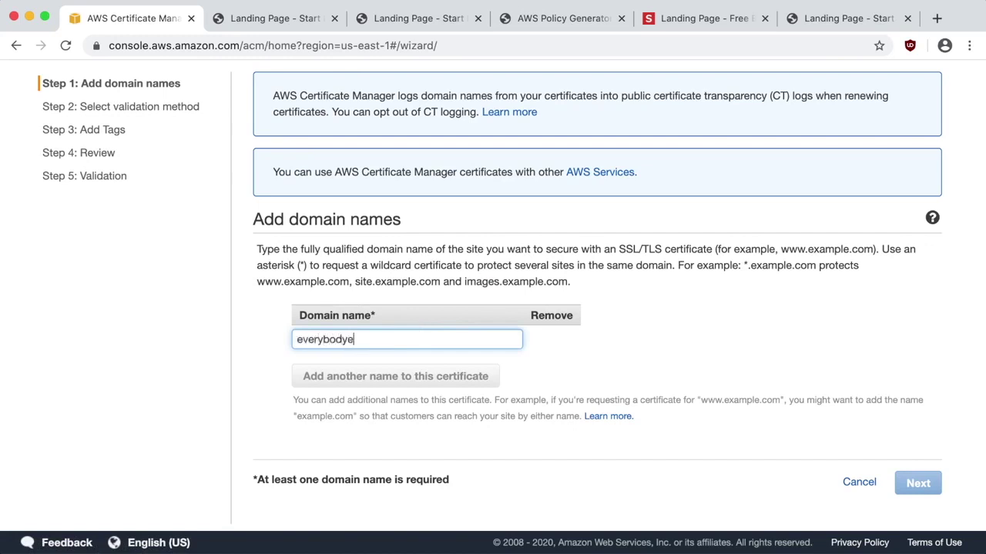
{"action": "type", "text": "lses.com"}
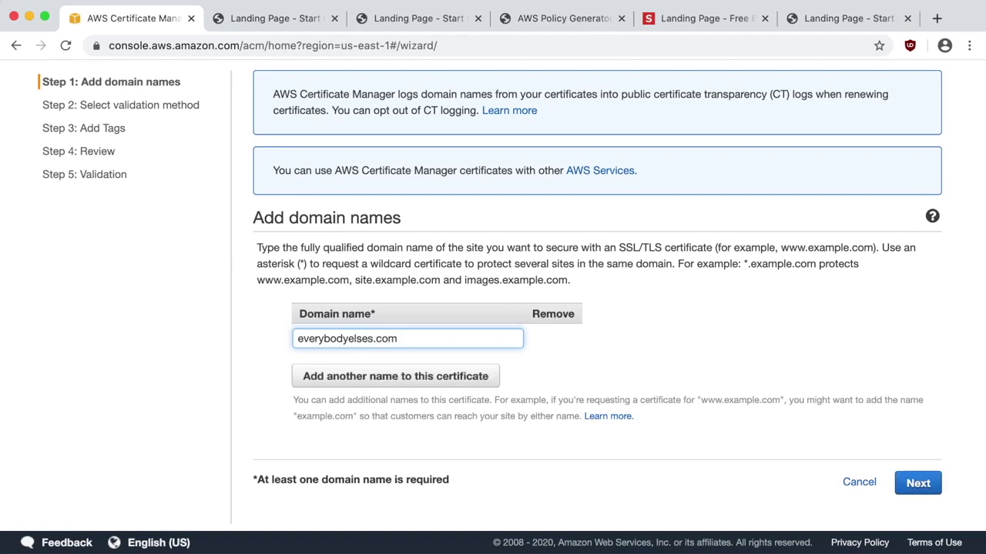
{"action": "left_click", "coordinate": [376, 379]}
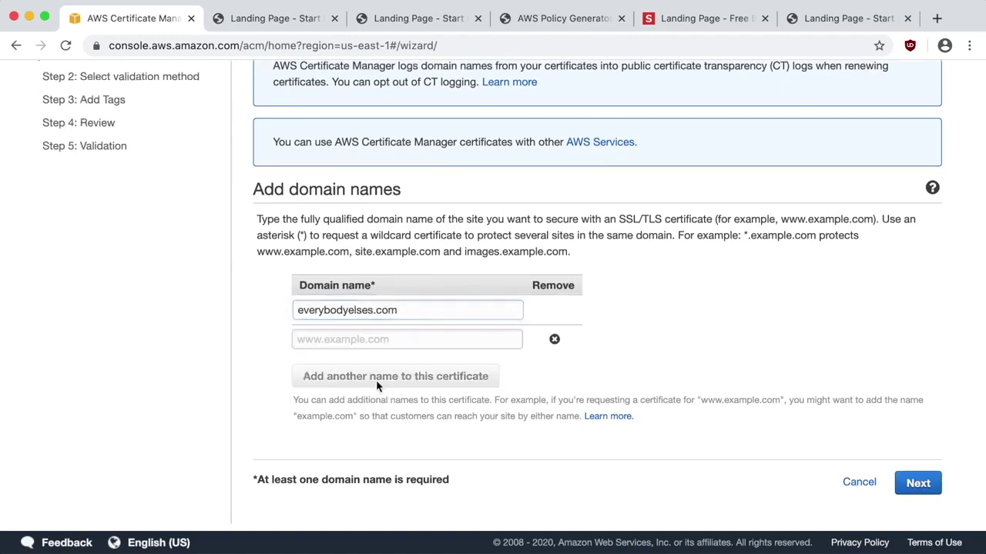
{"action": "left_click", "coordinate": [380, 340]}
{"action": "type", "text": "www.everybodyelses.com"}
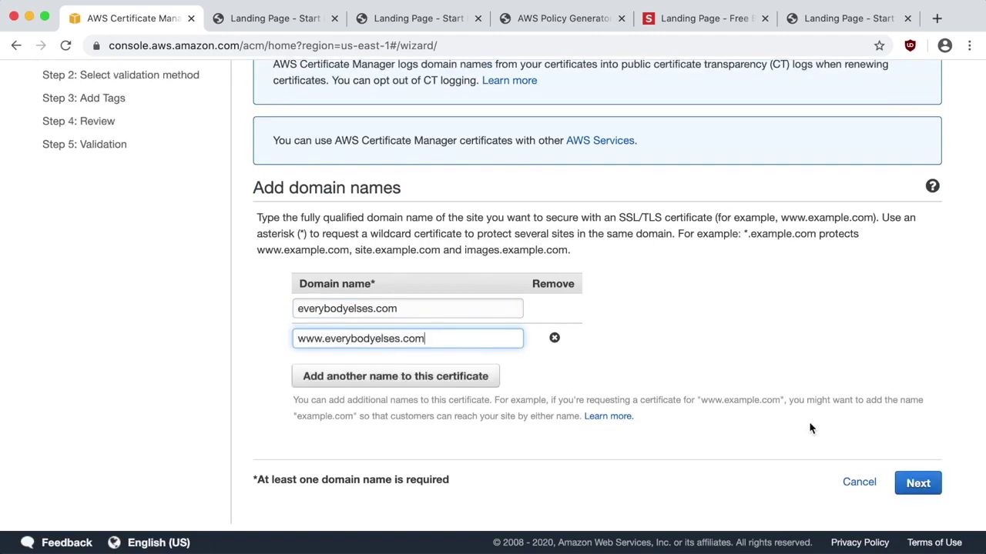
{"action": "left_click", "coordinate": [917, 483]}
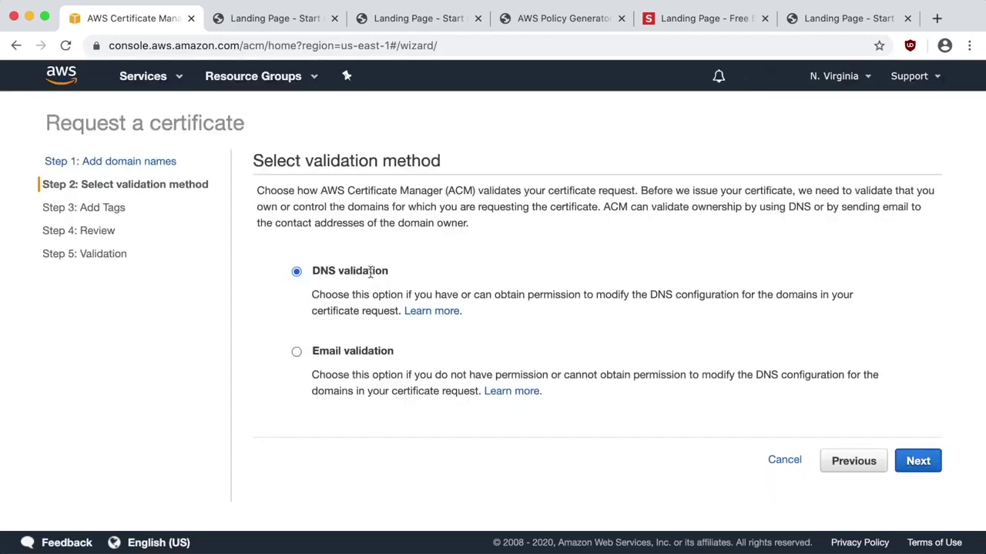
Keep DNS validation, skip the tags, and confirm the certificate request.
{"action": "left_click", "coordinate": [916, 465]}
{"action": "left_click", "coordinate": [910, 366]}
{"action": "scroll", "coordinate": [749, 372], "scroll_direction": "down", "scroll_amount": 2}
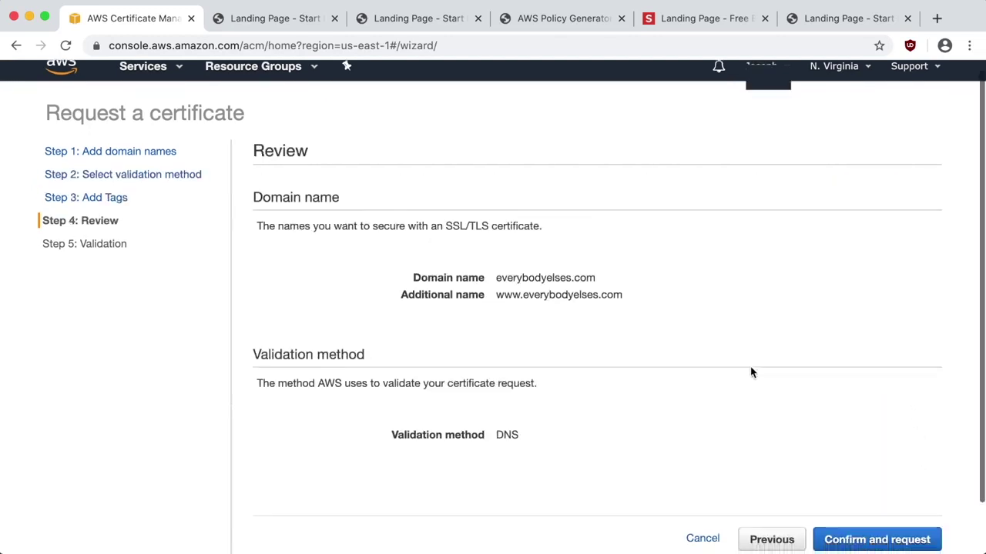
{"action": "left_click", "coordinate": [857, 485]}
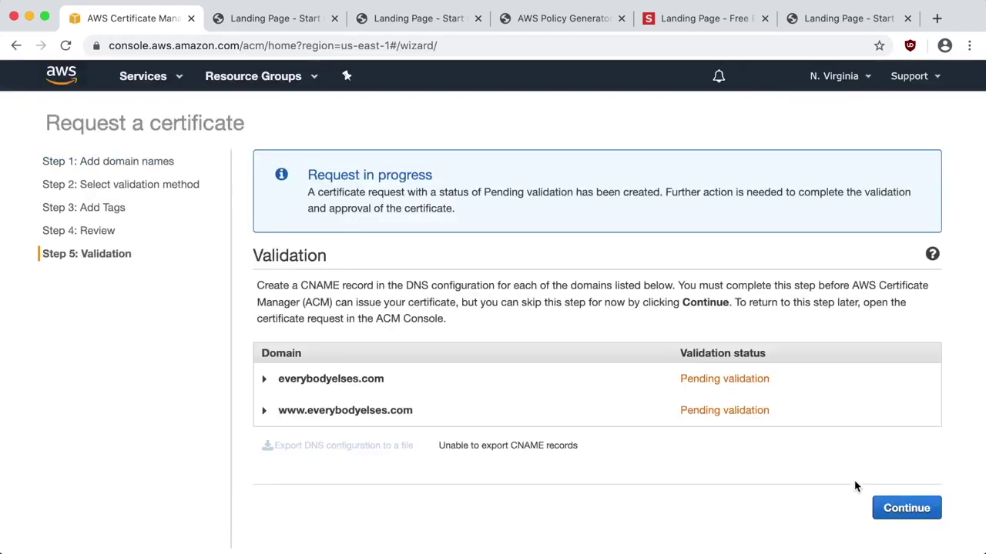
{"action": "scroll", "coordinate": [338, 376], "scroll_direction": "down", "scroll_amount": 1}
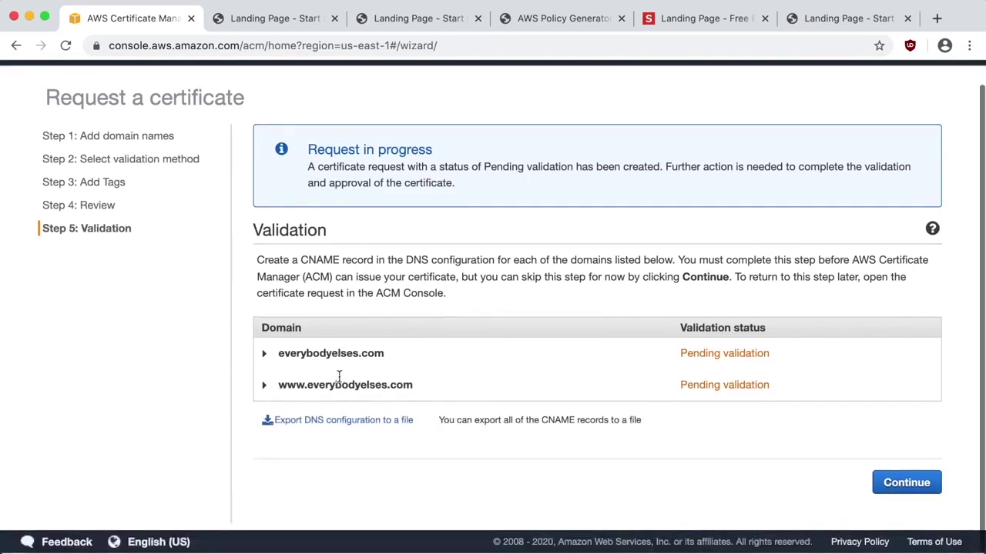
Create the DNS validation CNAME record for everybodyelses.com in its Route 53 hosted zone.
{"action": "left_click", "coordinate": [264, 353]}
{"action": "scroll", "coordinate": [377, 372], "scroll_direction": "down", "scroll_amount": 3}
{"action": "left_click", "coordinate": [397, 338]}
{"action": "left_click", "coordinate": [675, 330]}
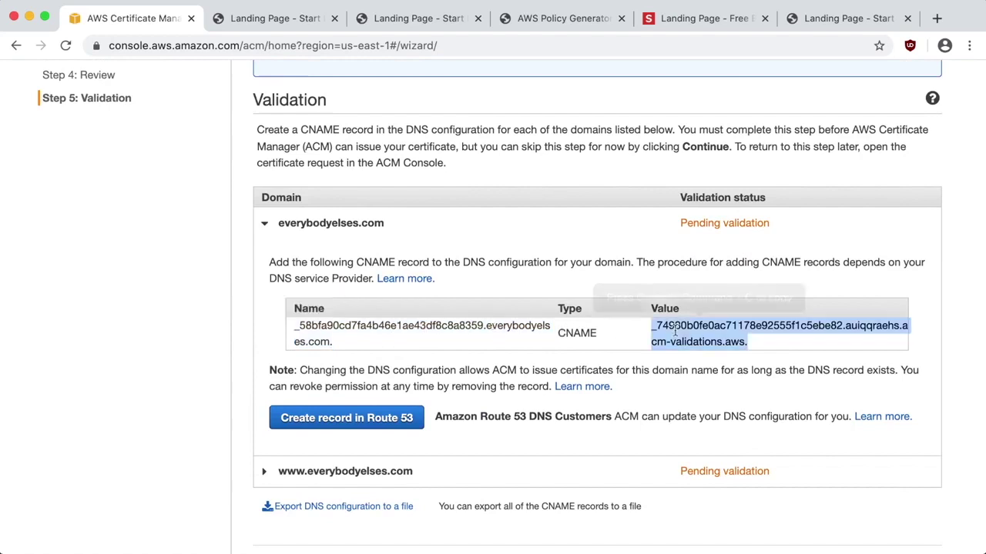
{"action": "key", "text": "super+c"}
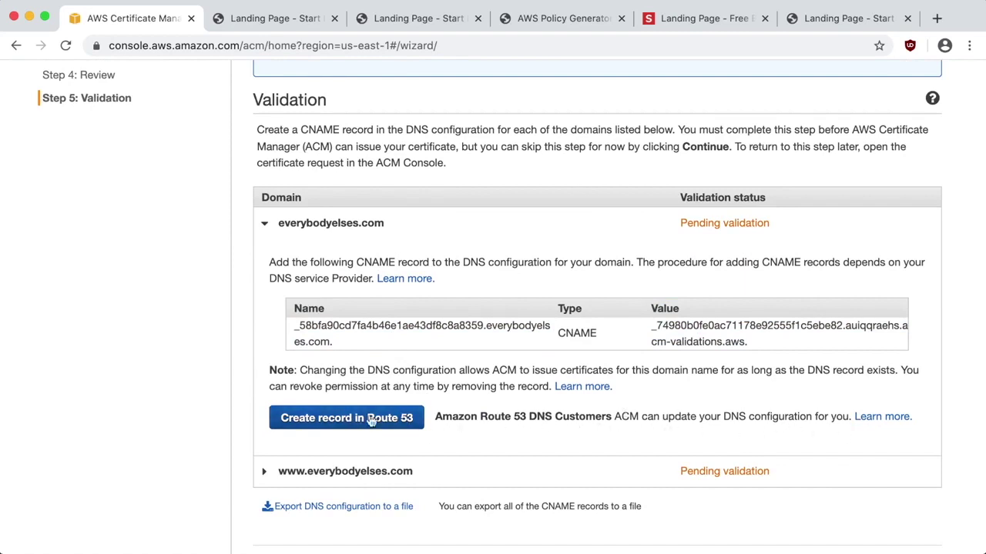
{"action": "left_click", "coordinate": [340, 416]}
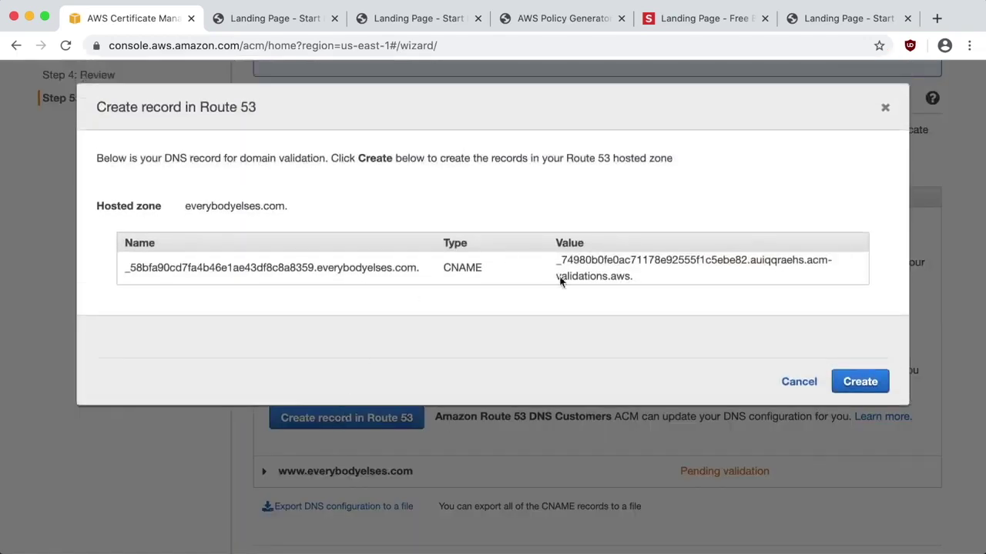
{"action": "left_click", "coordinate": [853, 385]}
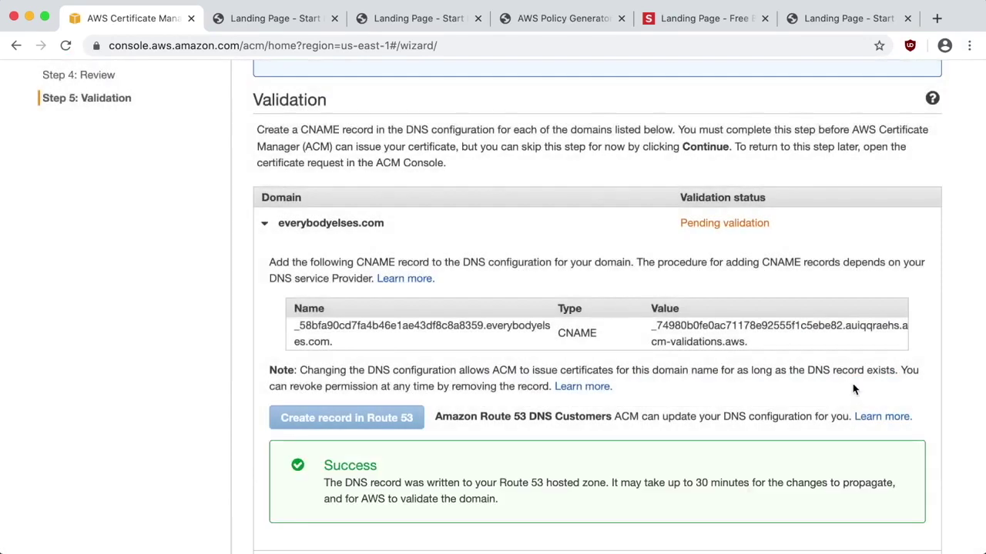
{"action": "scroll", "coordinate": [513, 419], "scroll_direction": "down", "scroll_amount": 5}
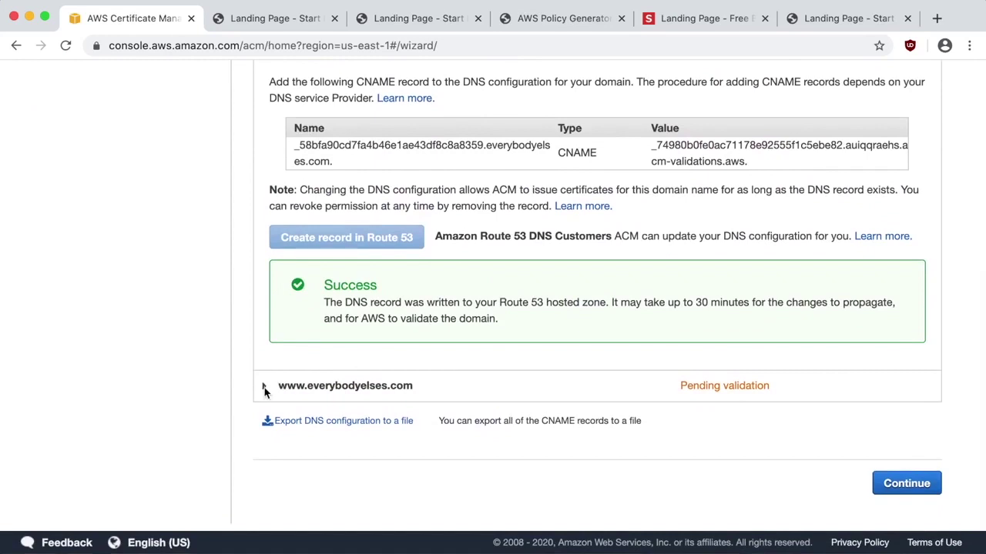
{"action": "left_click", "coordinate": [265, 387]}
{"action": "scroll", "coordinate": [439, 358], "scroll_direction": "down", "scroll_amount": 5}
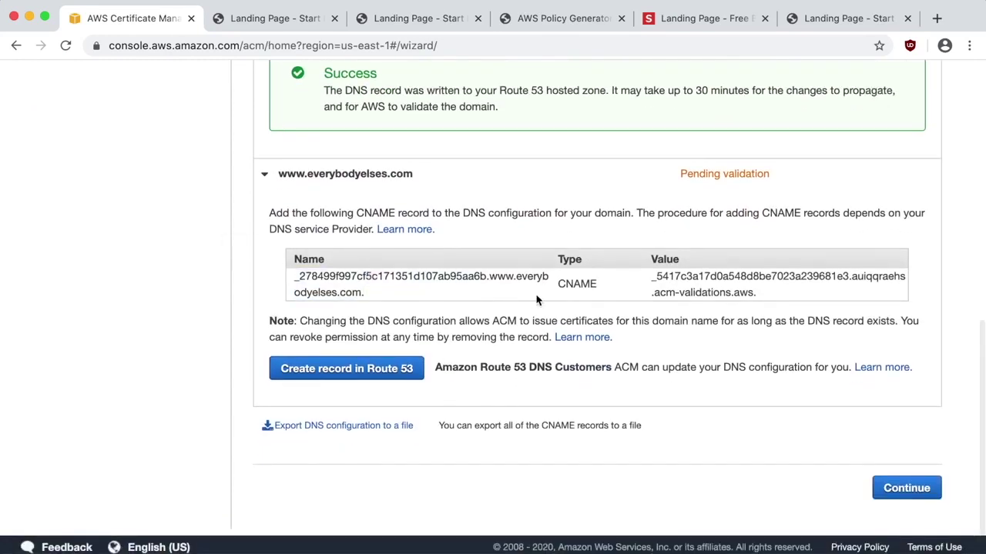
{"action": "left_click", "coordinate": [711, 277]}
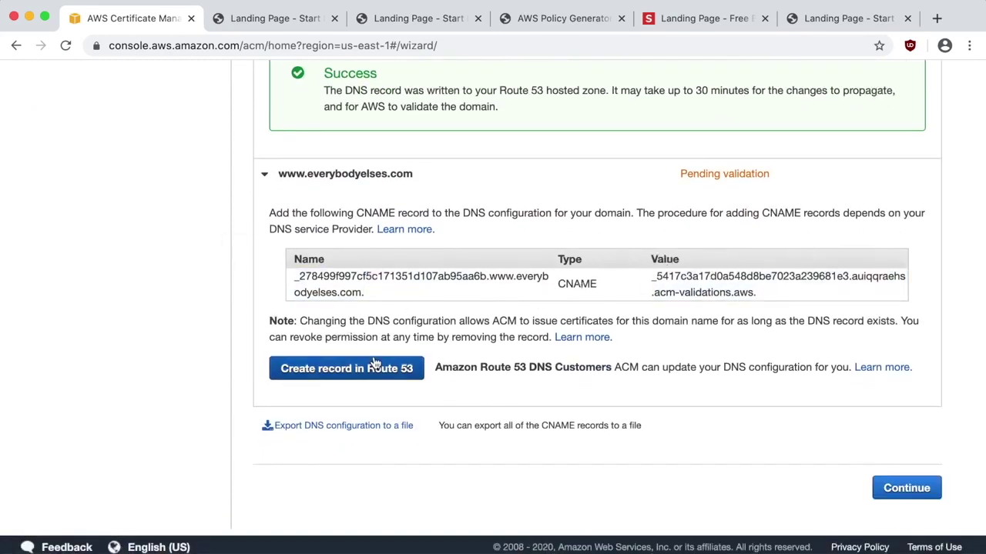
{"action": "left_click", "coordinate": [357, 377]}
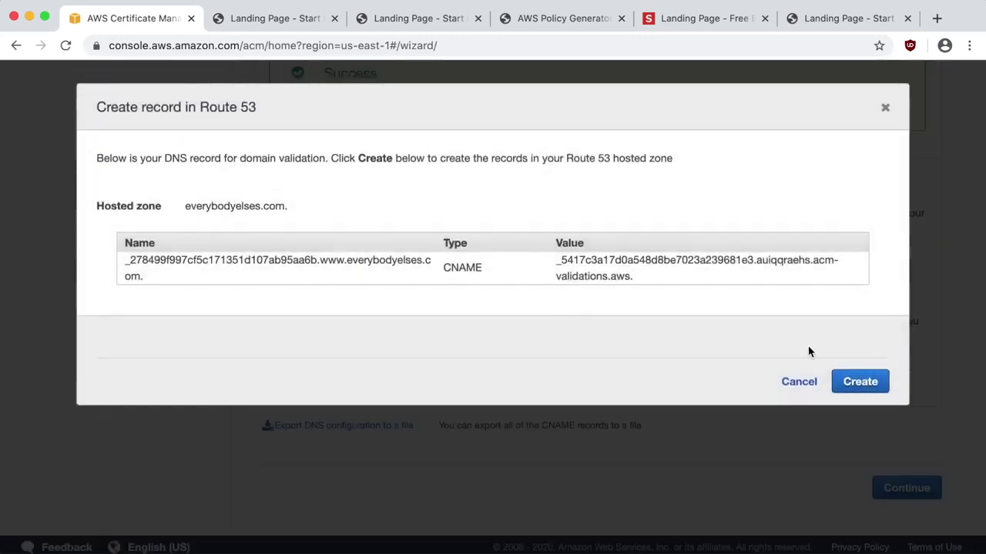
{"action": "left_click", "coordinate": [856, 383]}
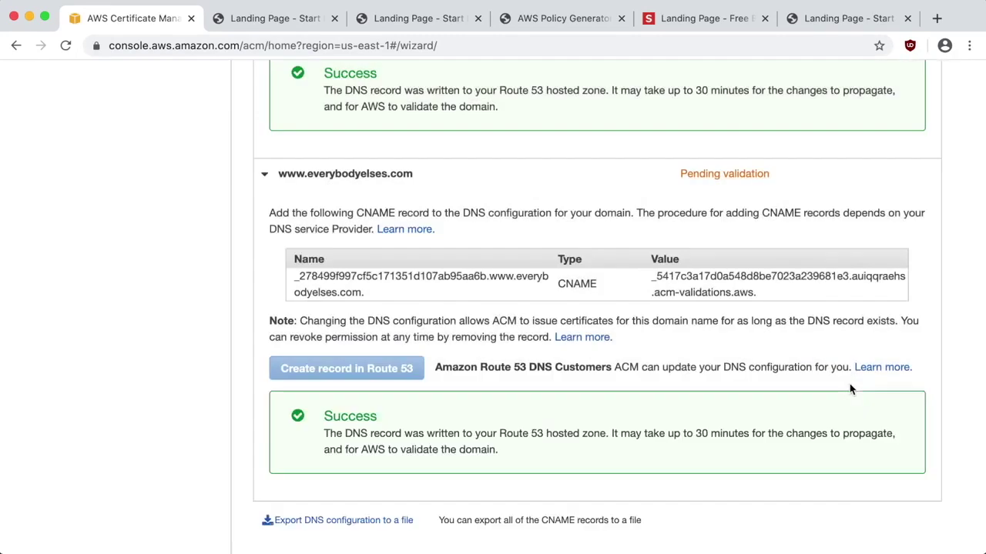
Finish the certificate request, review the new certificate's details and refresh the certificate list to check its status.
{"action": "scroll", "coordinate": [645, 385], "scroll_direction": "down", "scroll_amount": 3}
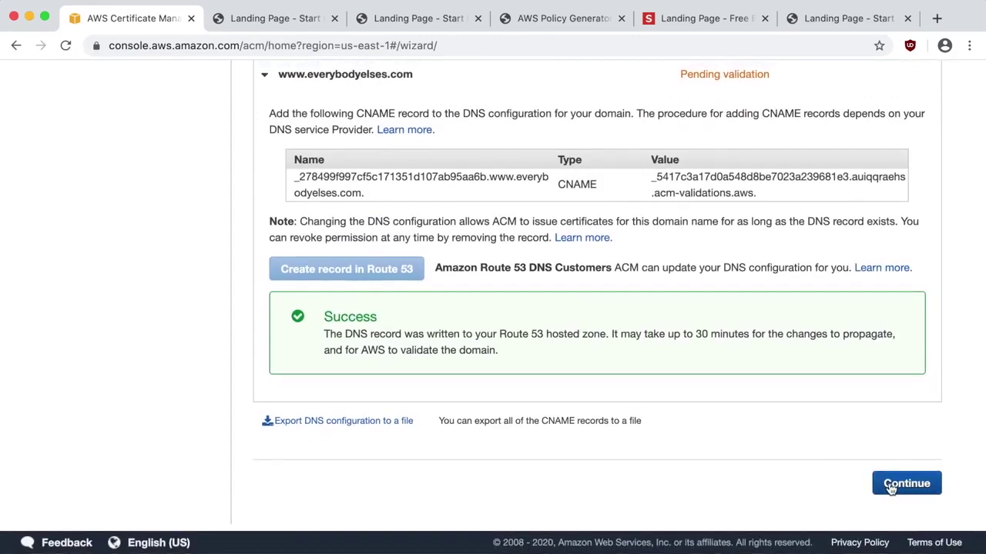
{"action": "left_click", "coordinate": [891, 488]}
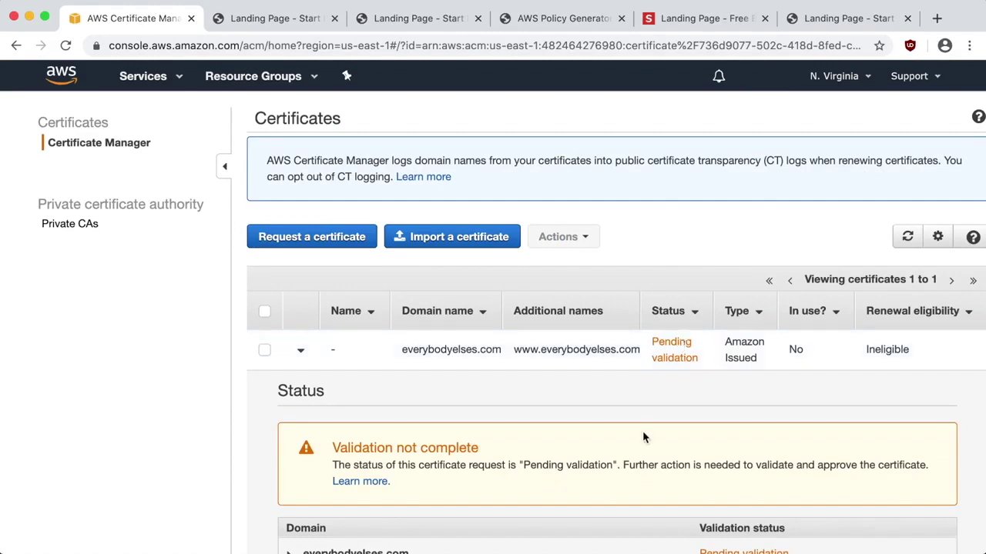
{"action": "scroll", "coordinate": [642, 431], "scroll_direction": "down", "scroll_amount": 5}
{"action": "scroll", "coordinate": [643, 437], "scroll_direction": "down", "scroll_amount": 6}
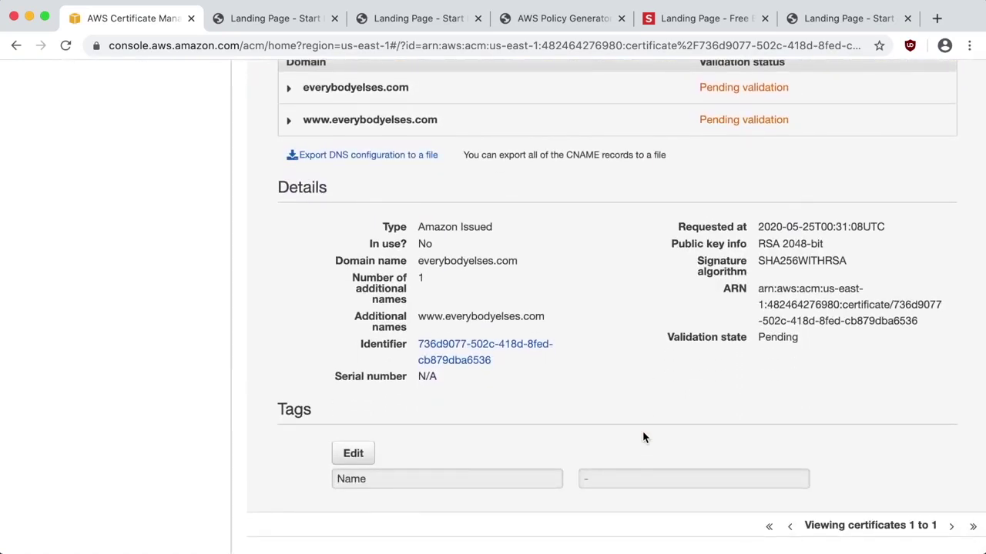
{"action": "scroll", "coordinate": [644, 437], "scroll_direction": "up", "scroll_amount": 10}
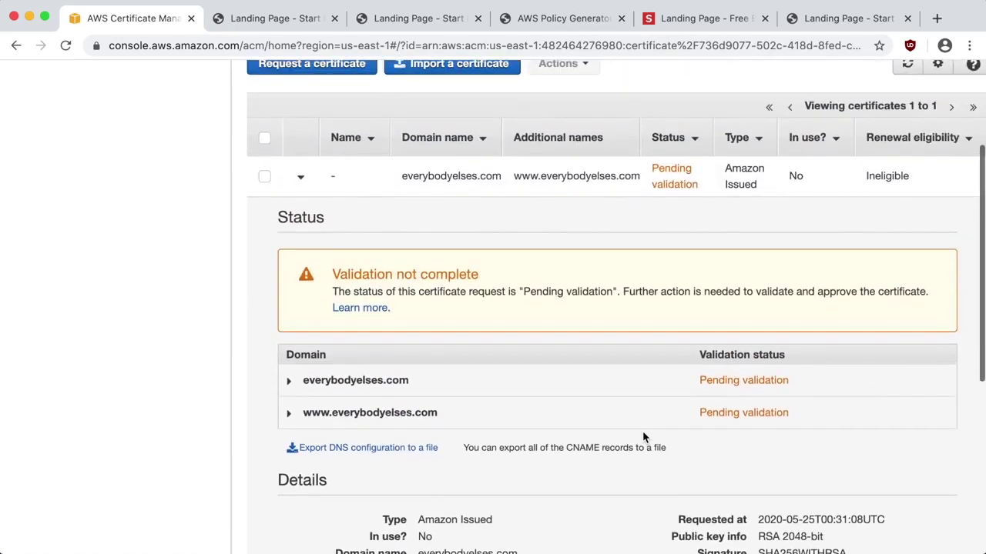
{"action": "scroll", "coordinate": [644, 437], "scroll_direction": "up", "scroll_amount": 1}
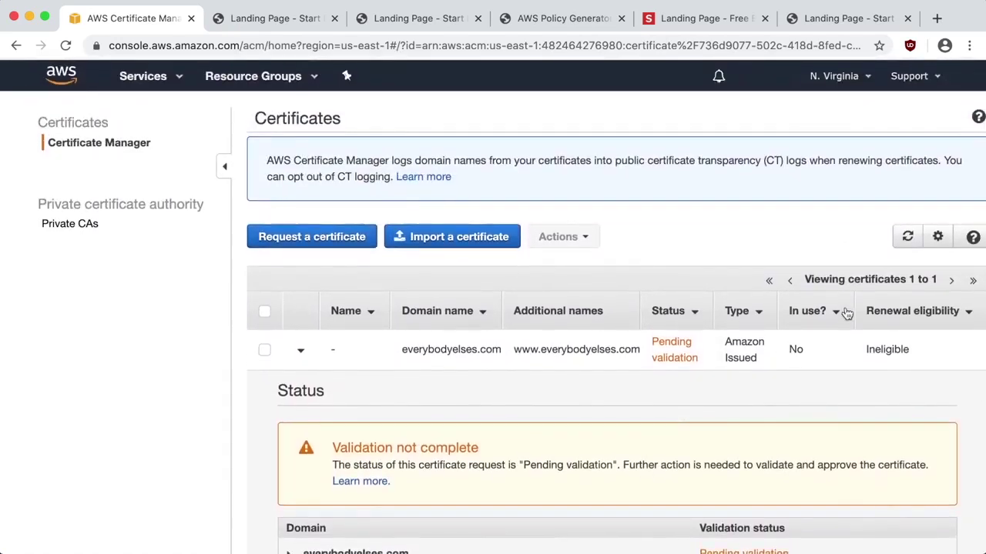
{"action": "left_click", "coordinate": [906, 238]}
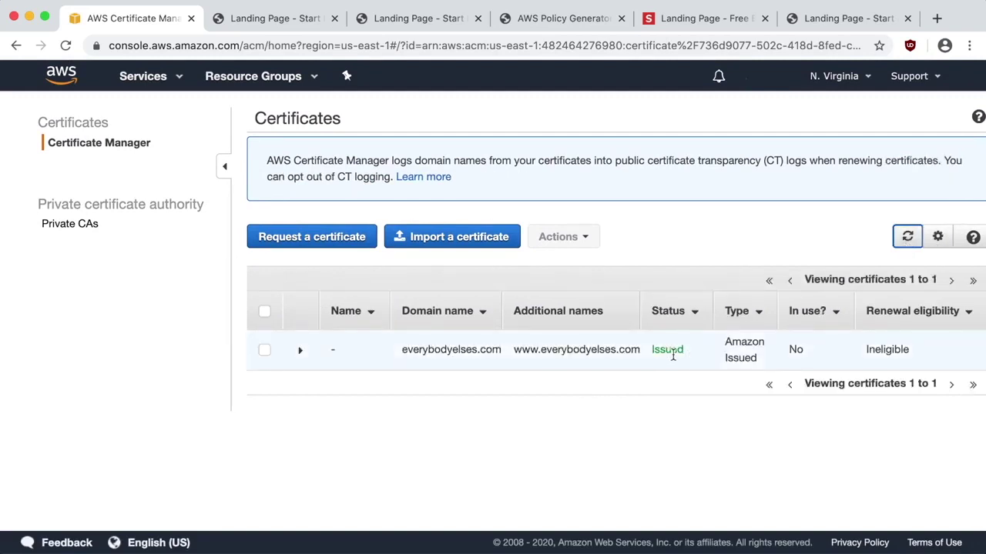
Switch to CloudFront and start creating a new distribution with the Web delivery method.
{"action": "left_click", "coordinate": [141, 80]}
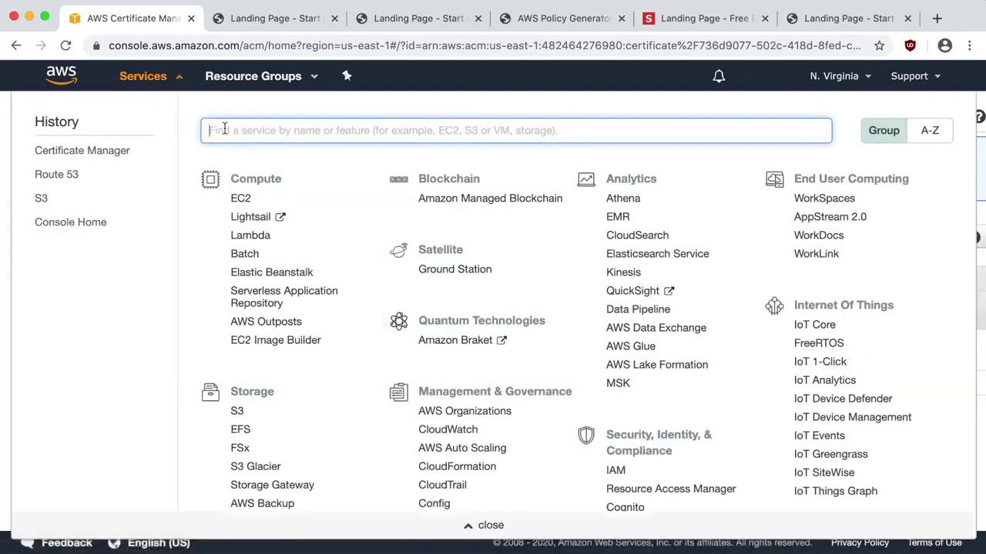
{"action": "type", "text": "co"}
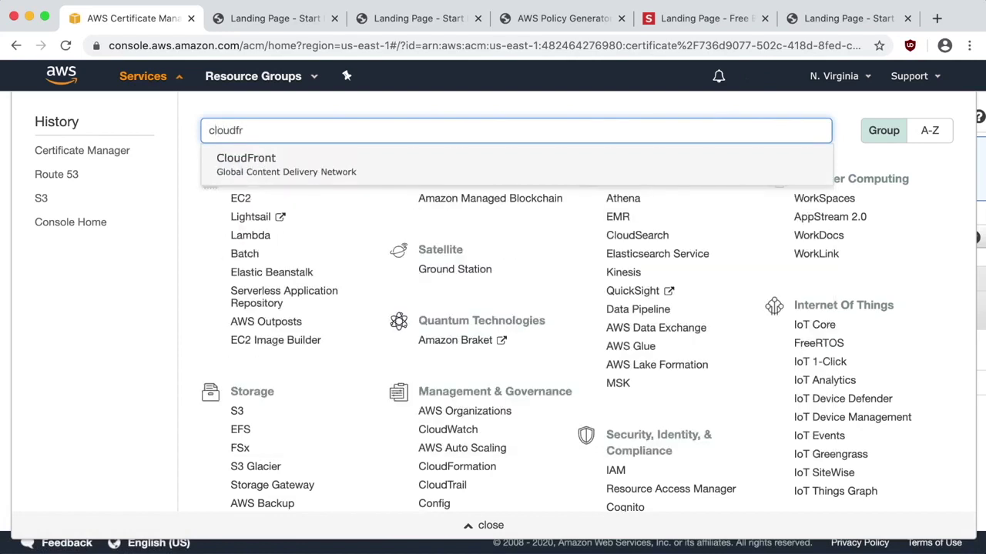
{"action": "left_click", "coordinate": [239, 168]}
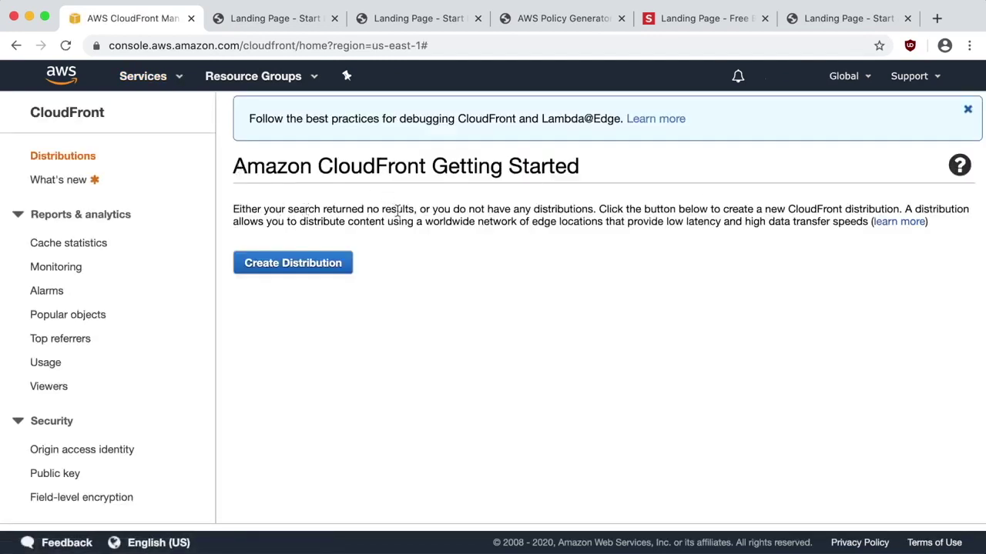
{"action": "left_click", "coordinate": [285, 265]}
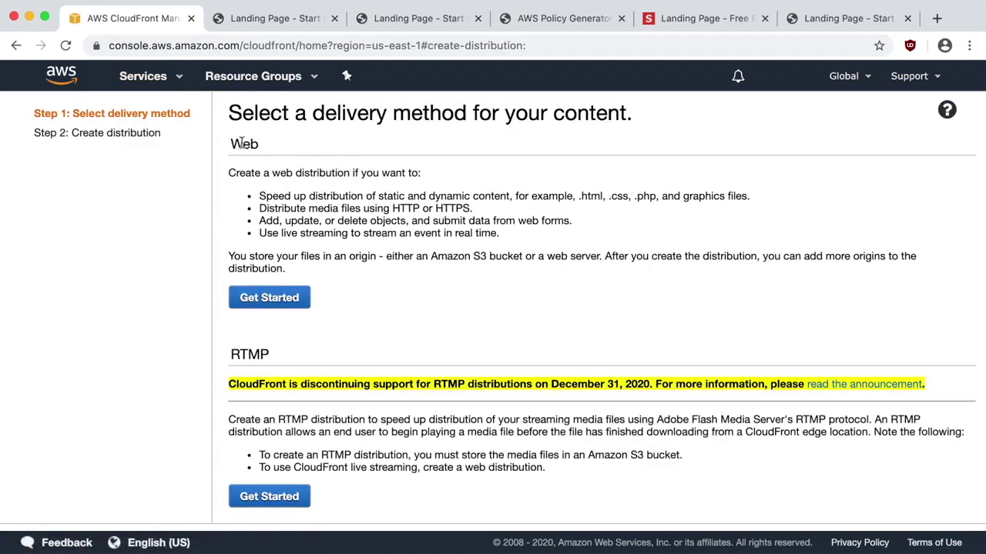
{"action": "left_click", "coordinate": [268, 300]}
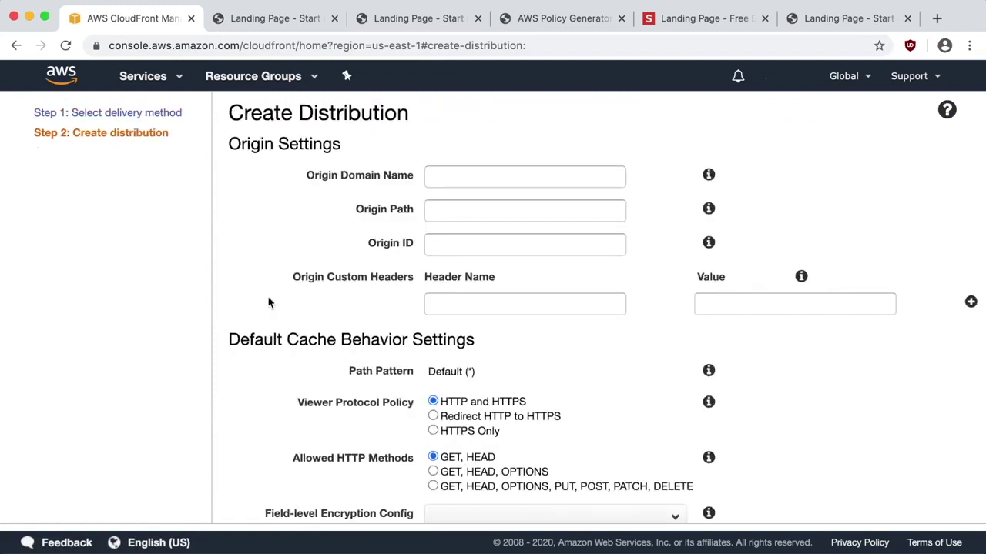
Check the suggested origin domain names, then open S3 in a separate browser tab and go to the everybodyelses.com bucket.
{"action": "left_click", "coordinate": [493, 178]}
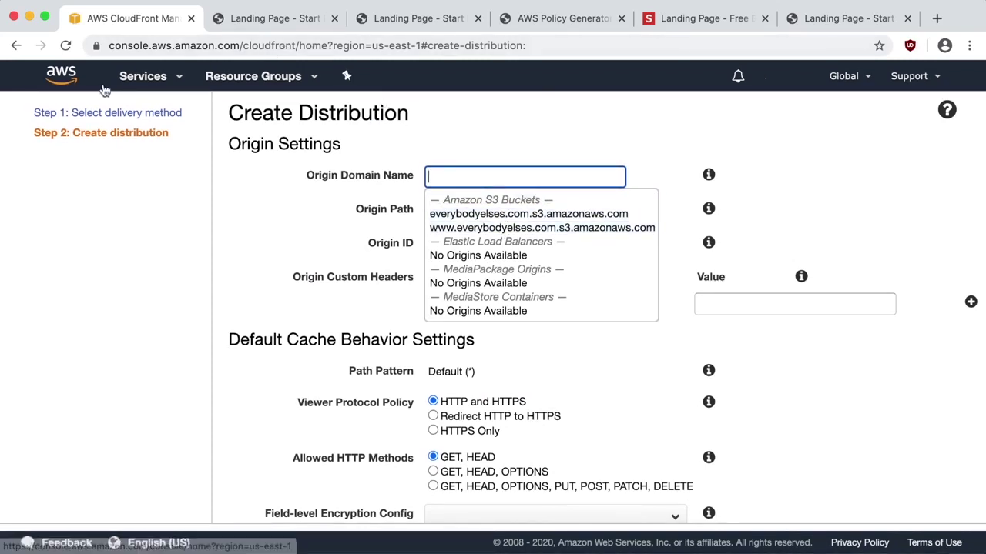
{"action": "left_click", "coordinate": [143, 77]}
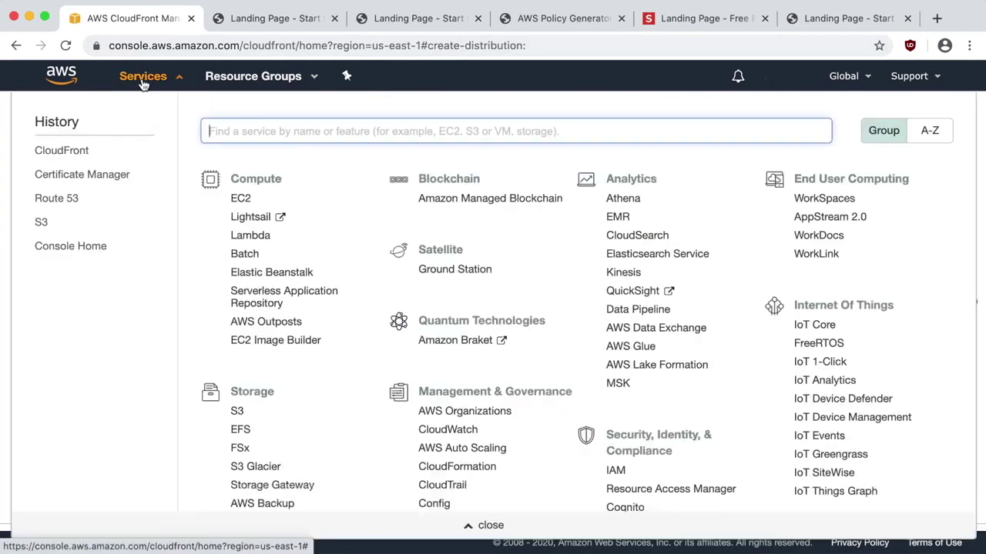
{"action": "right_click", "coordinate": [42, 223]}
{"action": "left_click", "coordinate": [65, 232]}
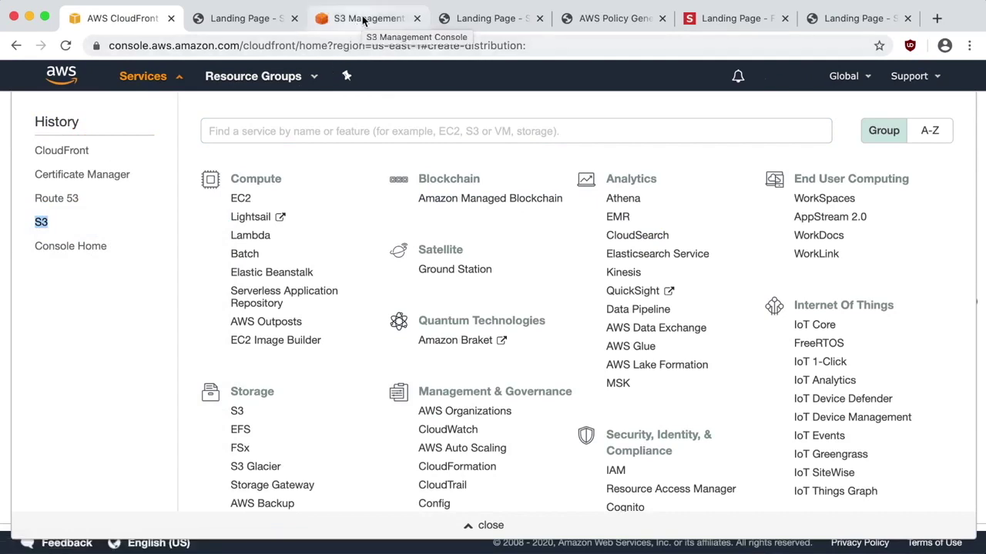
{"action": "left_click", "coordinate": [362, 21]}
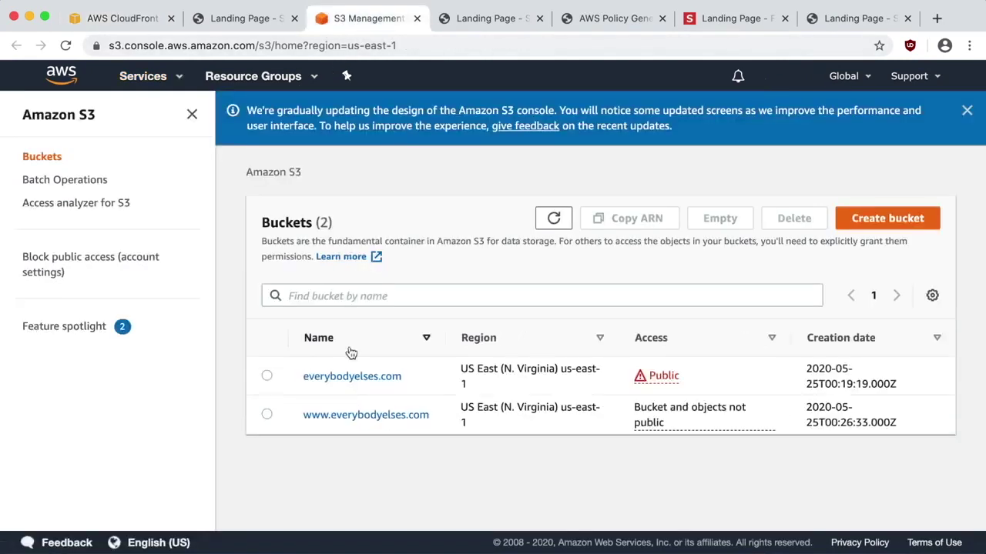
{"action": "left_click", "coordinate": [362, 376]}
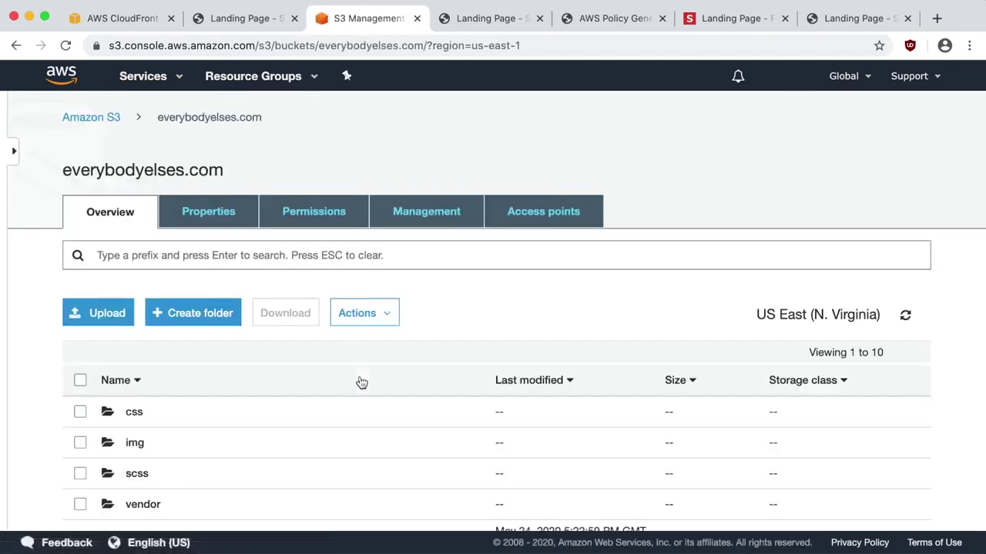
{"action": "left_click", "coordinate": [206, 217]}
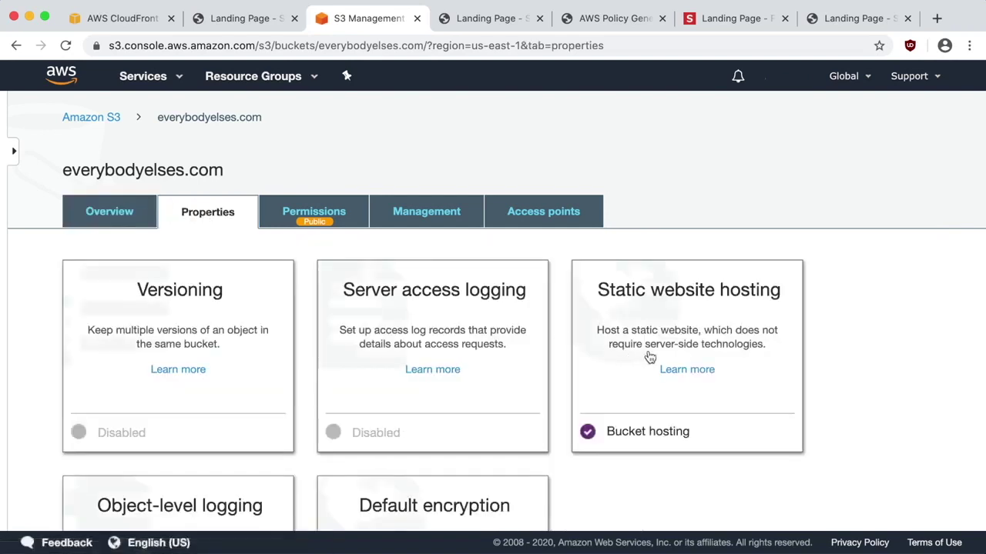
{"action": "left_click", "coordinate": [649, 356]}
{"action": "scroll", "coordinate": [671, 405], "scroll_direction": "down", "scroll_amount": 5}
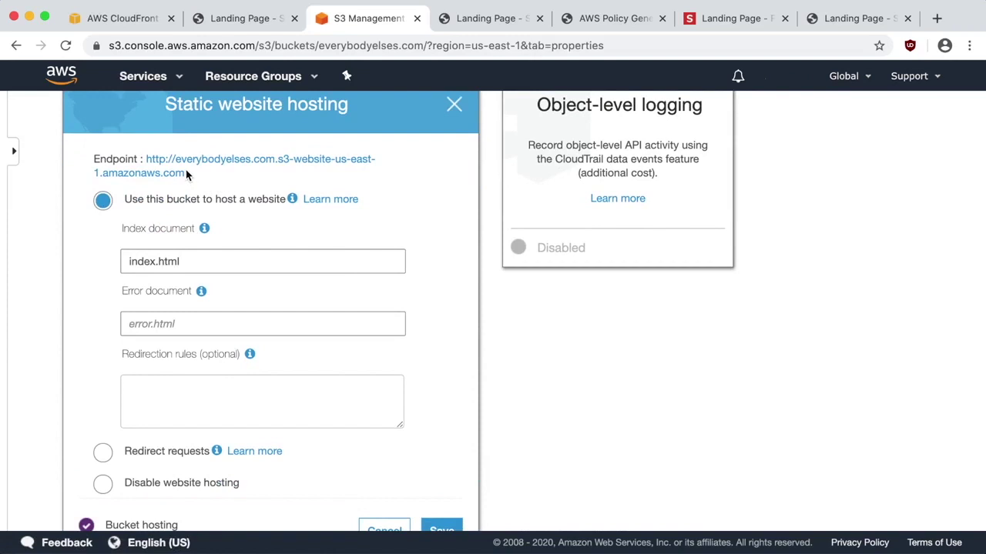
{"action": "triple_click", "coordinate": [167, 158]}
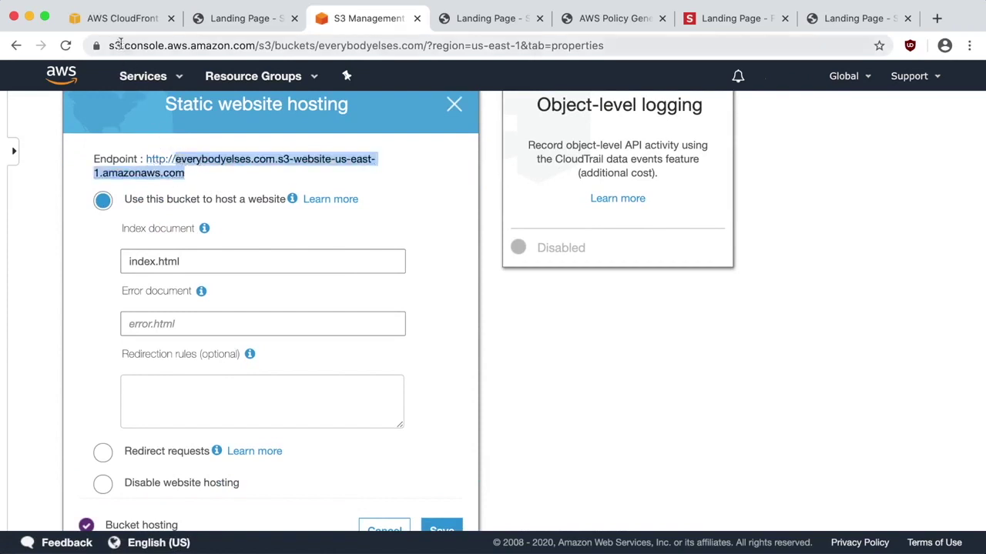
Return to the CloudFront distribution form and set the origin domain name to everybodyelses.com.s3-website-us-east-1.amazonaws.com, leaving the origin path empty.
{"action": "left_click", "coordinate": [118, 20]}
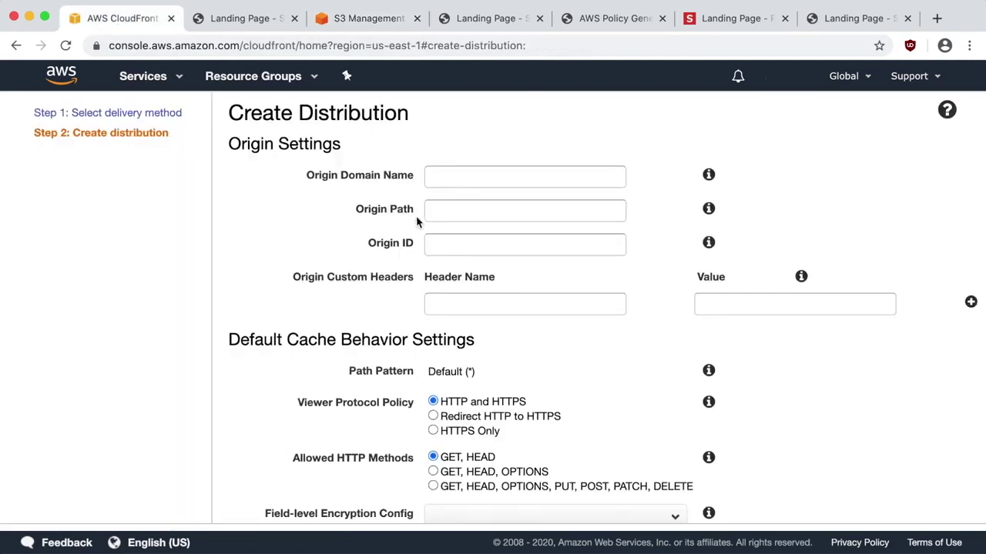
{"action": "left_click", "coordinate": [477, 178]}
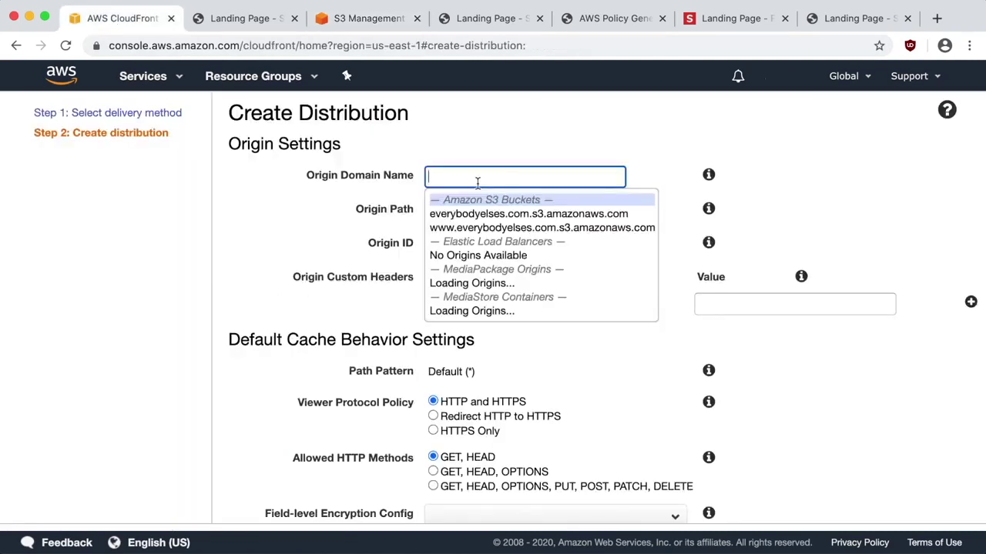
{"action": "key", "text": "super+v"}
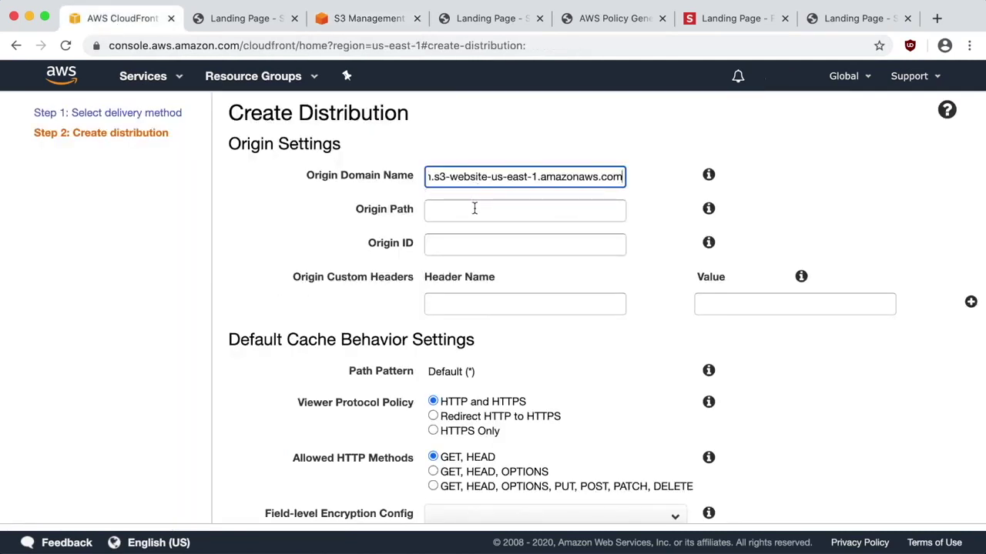
{"action": "left_click", "coordinate": [475, 209]}
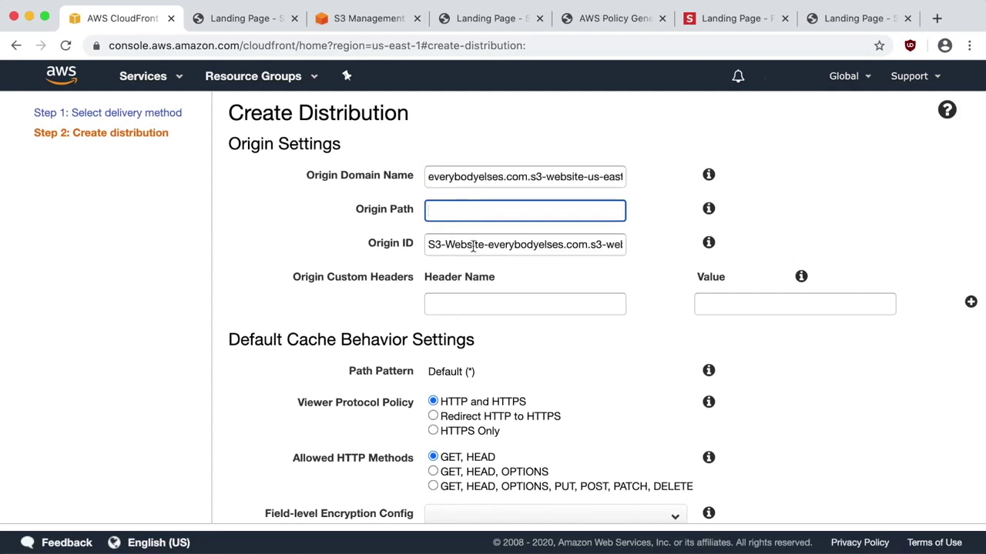
Set the default cache behavior's viewer protocol policy to Redirect HTTP to HTTPS.
{"action": "scroll", "coordinate": [475, 263], "scroll_direction": "down", "scroll_amount": 2}
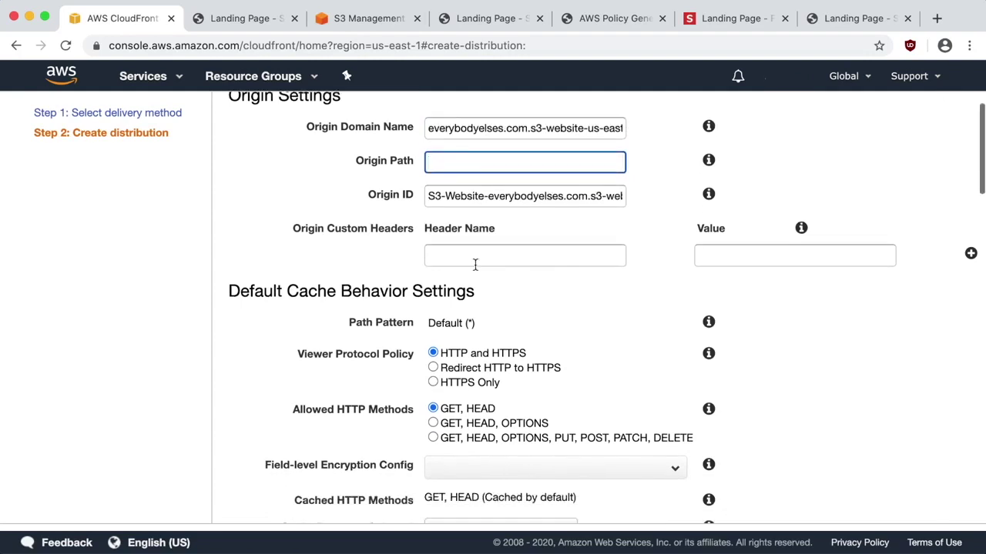
{"action": "scroll", "coordinate": [475, 264], "scroll_direction": "down", "scroll_amount": 1}
{"action": "scroll", "coordinate": [475, 265], "scroll_direction": "down", "scroll_amount": 1}
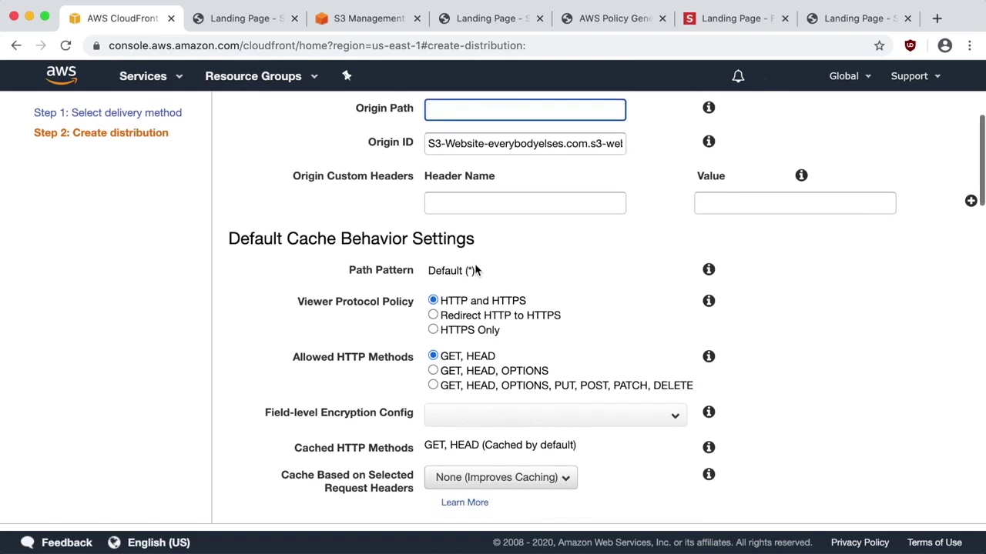
{"action": "left_click", "coordinate": [434, 316]}
{"action": "scroll", "coordinate": [597, 359], "scroll_direction": "down", "scroll_amount": 2}
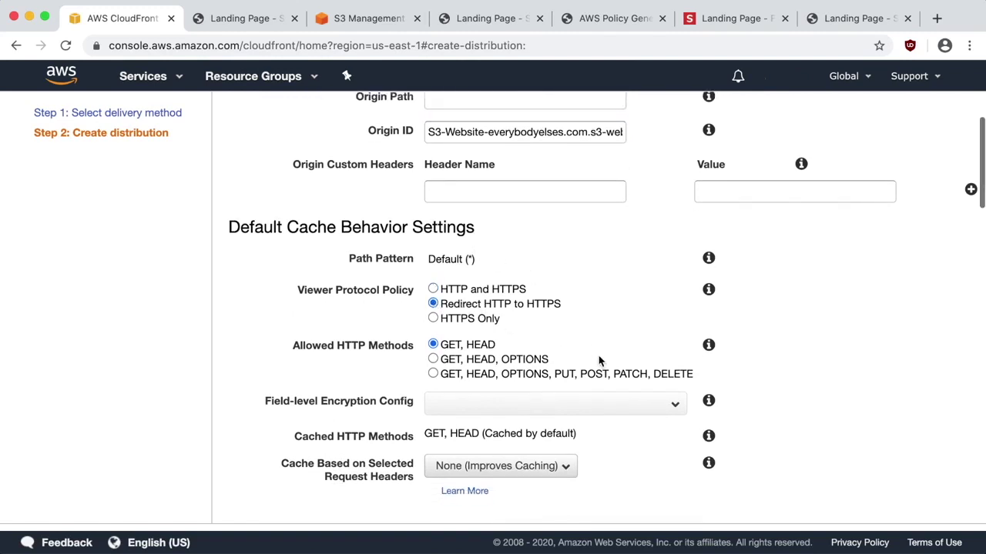
Switch object caching to Customize in the default cache behavior and set the default TTL to 3600.
{"action": "scroll", "coordinate": [599, 361], "scroll_direction": "down", "scroll_amount": 2}
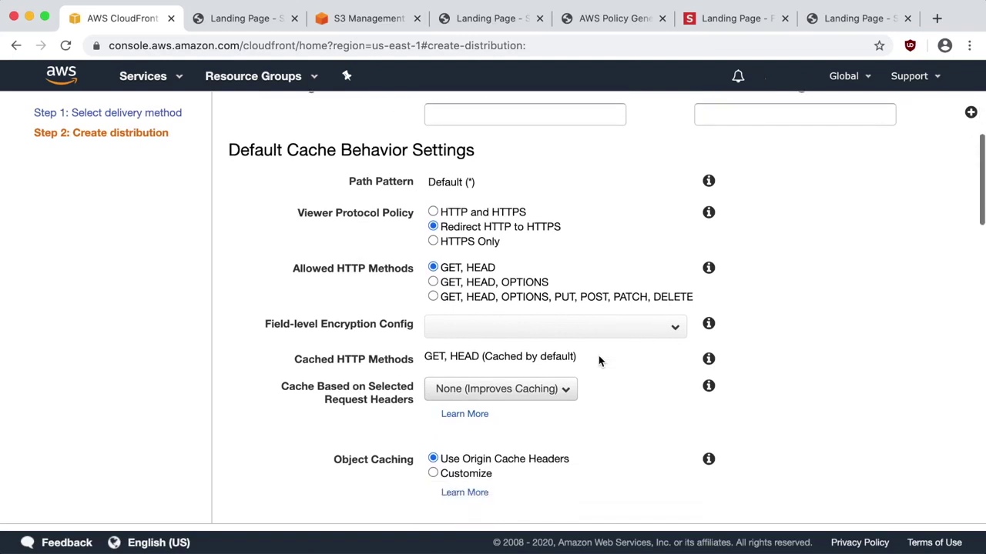
{"action": "scroll", "coordinate": [599, 360], "scroll_direction": "down", "scroll_amount": 2}
{"action": "scroll", "coordinate": [599, 361], "scroll_direction": "down", "scroll_amount": 5}
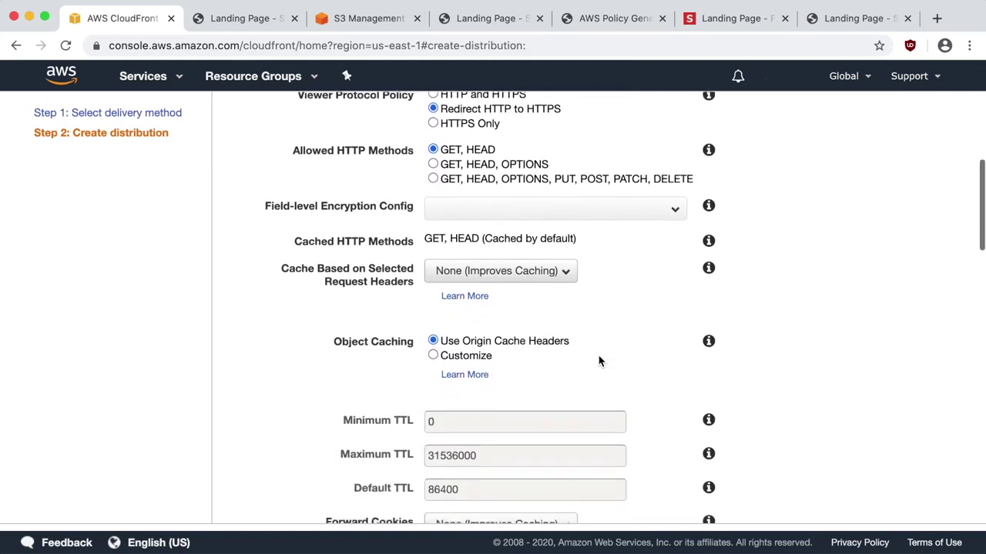
{"action": "scroll", "coordinate": [599, 360], "scroll_direction": "down", "scroll_amount": 1}
{"action": "scroll", "coordinate": [599, 360], "scroll_direction": "down", "scroll_amount": 2}
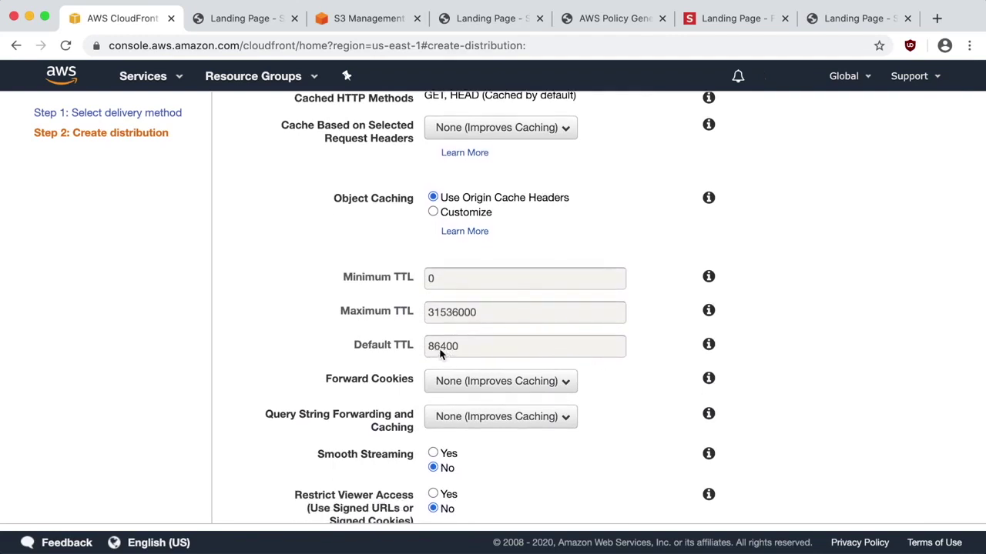
{"action": "double_click", "coordinate": [471, 354]}
{"action": "left_click", "coordinate": [434, 212]}
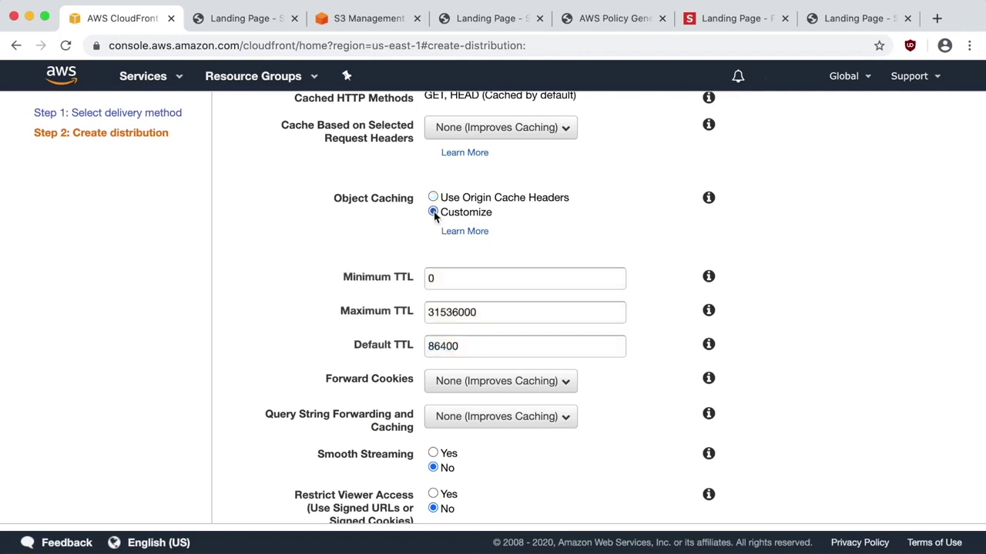
{"action": "double_click", "coordinate": [475, 346]}
{"action": "type", "text": "3"}
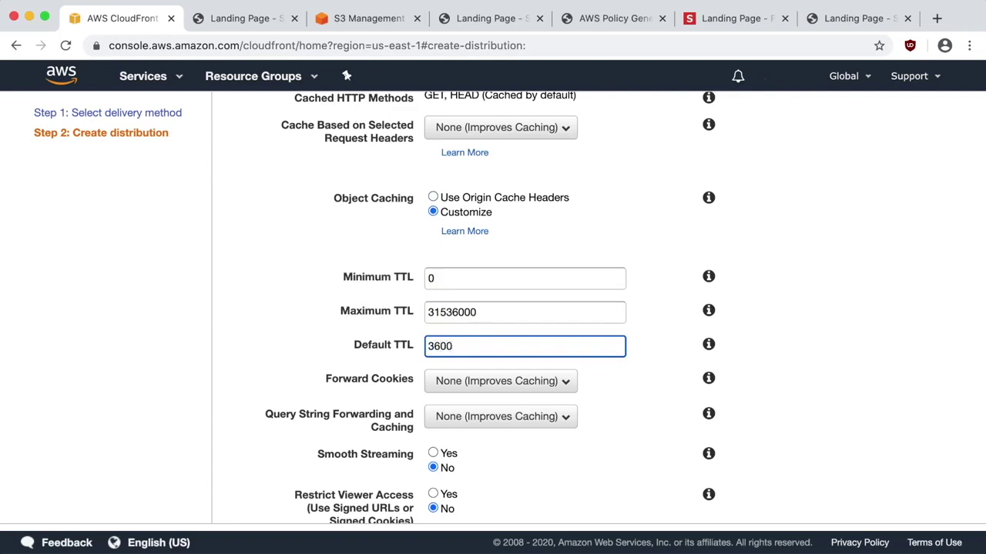
{"action": "left_click", "coordinate": [620, 379]}
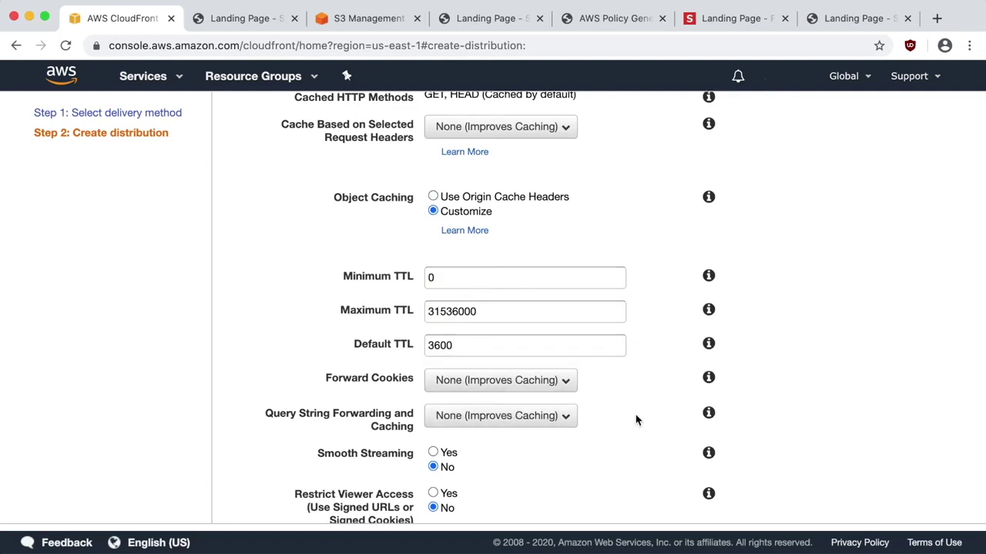
{"action": "scroll", "coordinate": [636, 419], "scroll_direction": "down", "scroll_amount": 5}
{"action": "scroll", "coordinate": [636, 420], "scroll_direction": "down", "scroll_amount": 1}
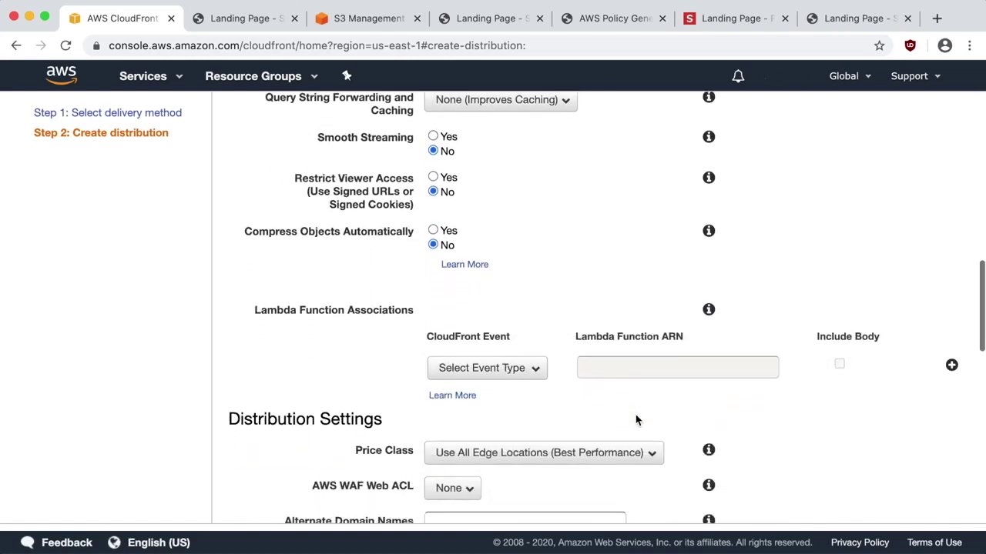
{"action": "scroll", "coordinate": [635, 419], "scroll_direction": "down", "scroll_amount": 4}
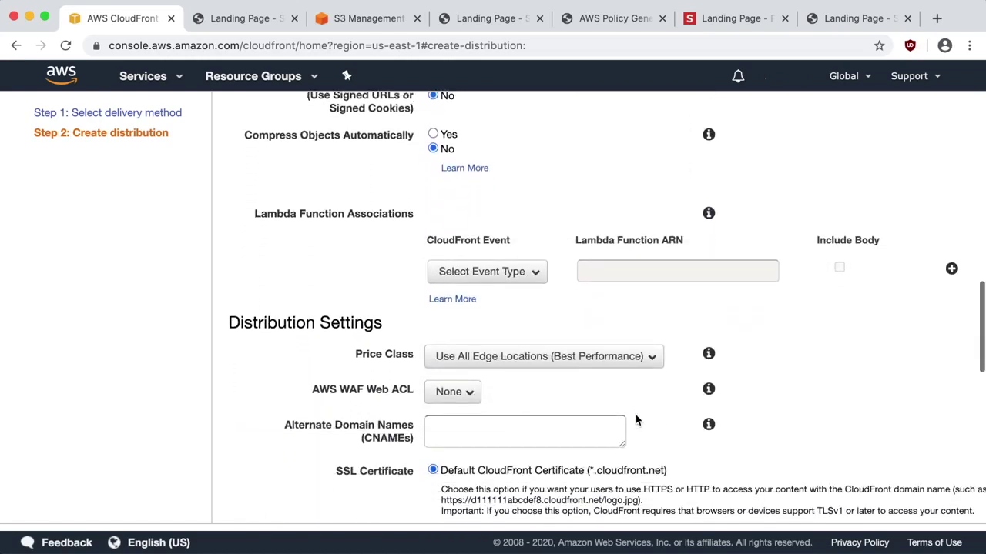
{"action": "left_click", "coordinate": [485, 321]}
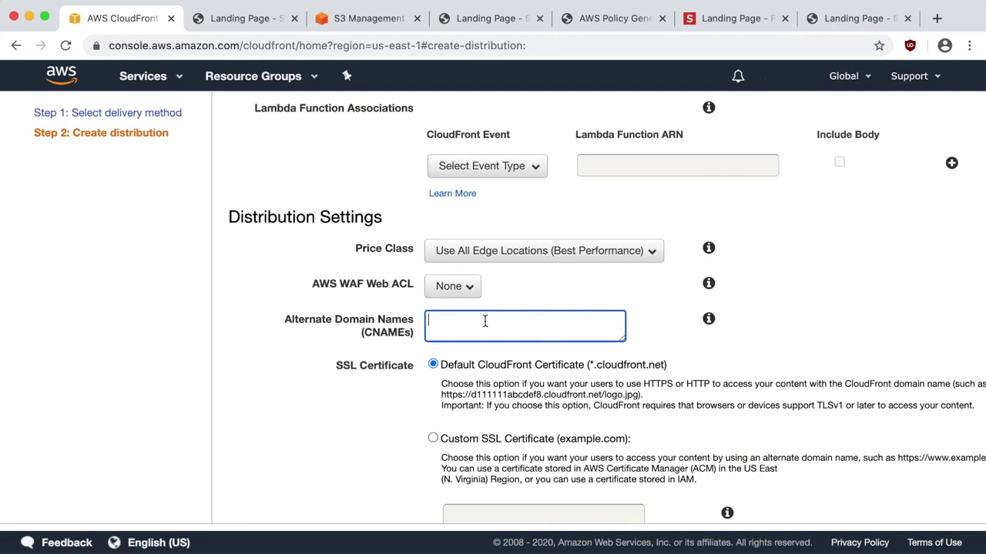
{"action": "type", "text": "everybodyelses.com"}
{"action": "key", "text": "Return"}
{"action": "type", "text": "www.everybod"}
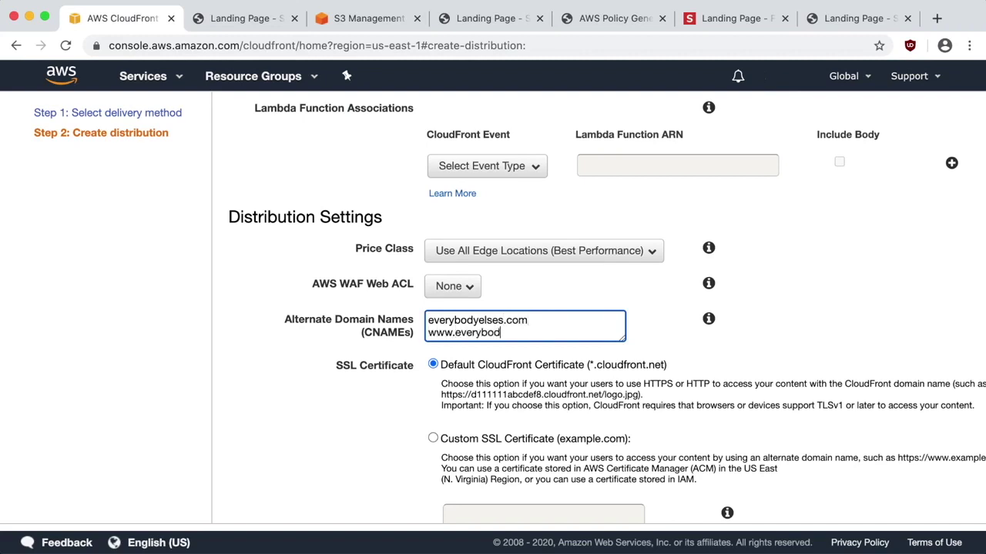
{"action": "type", "text": "yelses.com"}
Choose a custom SSL certificate for the distribution and select the everybodyelses.com ACM certificate.
{"action": "scroll", "coordinate": [690, 360], "scroll_direction": "down", "scroll_amount": 3}
{"action": "left_click", "coordinate": [570, 344]}
{"action": "left_click", "coordinate": [552, 408]}
{"action": "left_click", "coordinate": [550, 447]}
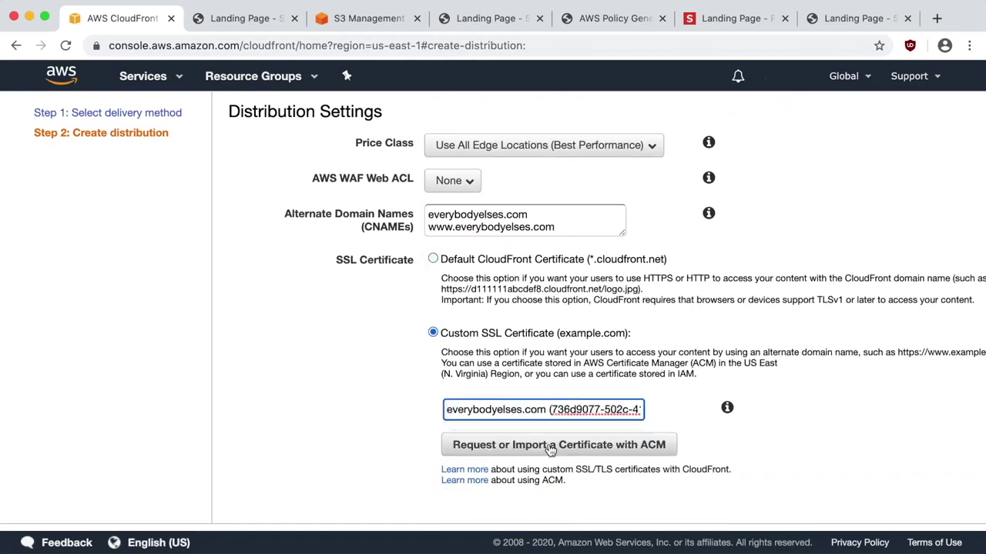
Create the distribution with the remaining settings at their defaults, and refresh the distributions list to check its deployment status.
{"action": "scroll", "coordinate": [795, 431], "scroll_direction": "down", "scroll_amount": 2}
{"action": "scroll", "coordinate": [795, 431], "scroll_direction": "down", "scroll_amount": 10}
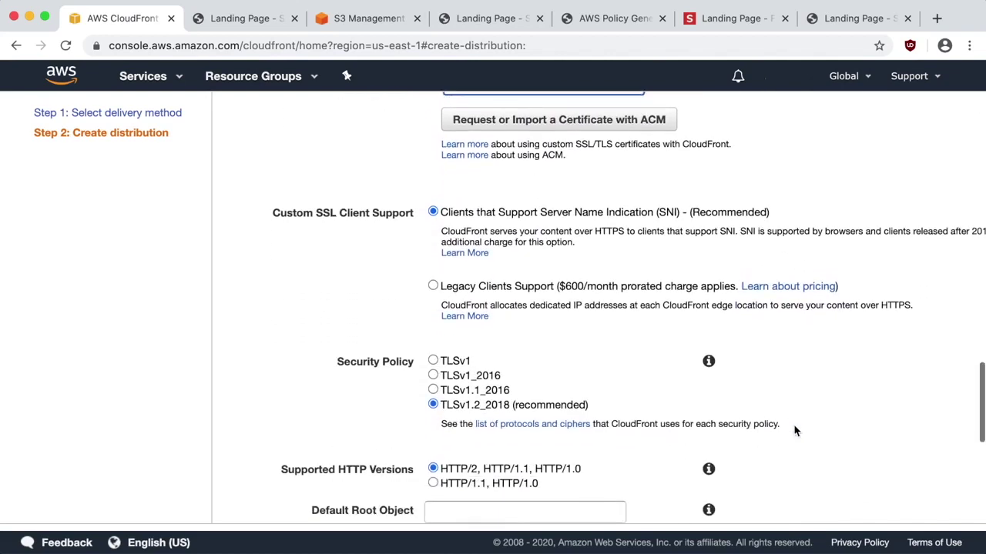
{"action": "scroll", "coordinate": [796, 431], "scroll_direction": "down", "scroll_amount": 5}
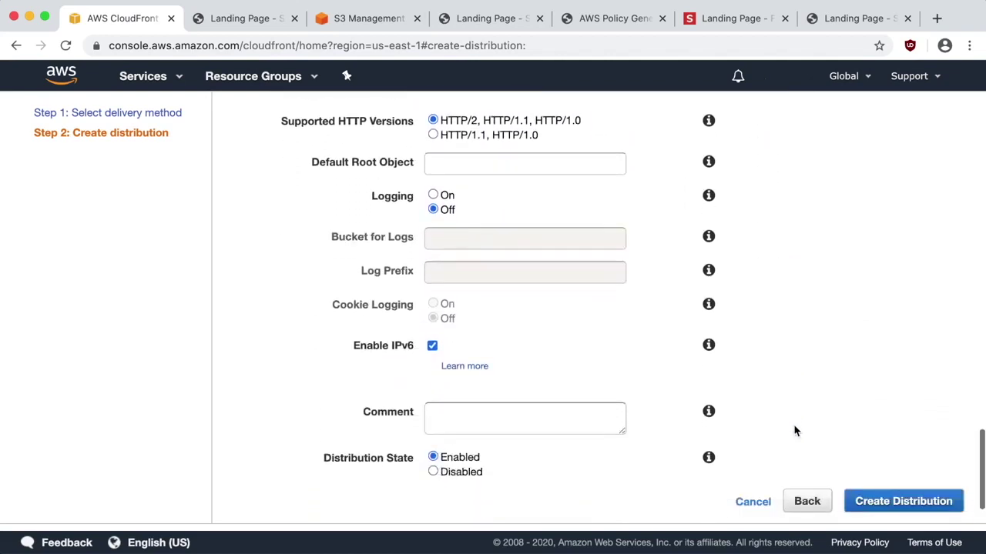
{"action": "left_click", "coordinate": [865, 502]}
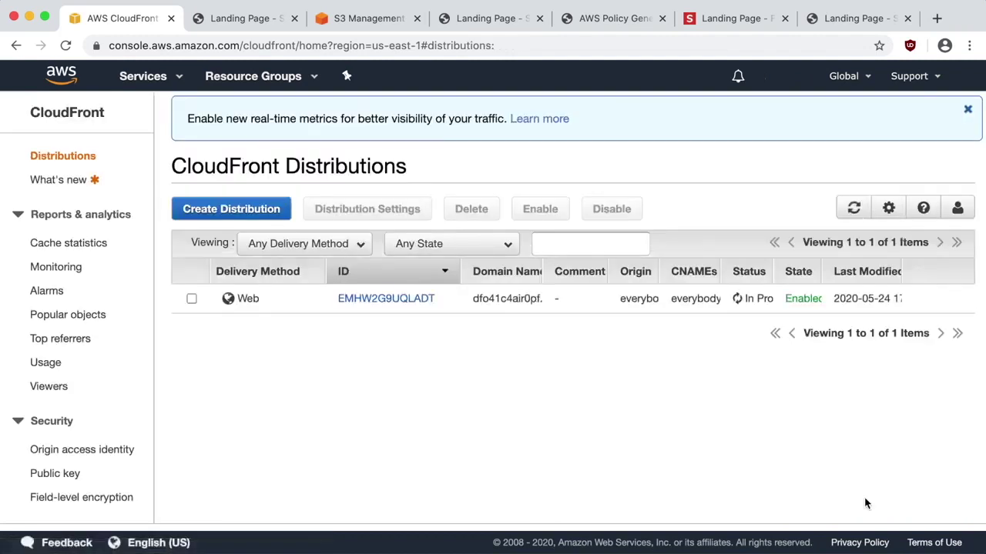
{"action": "left_click", "coordinate": [854, 212]}
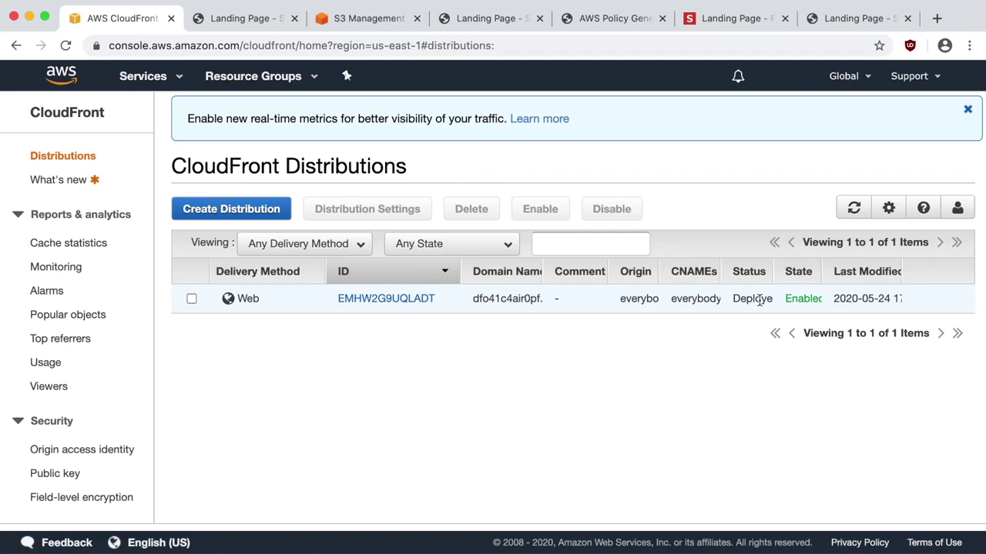
Open the new distribution's general details and copy its cloudfront.net domain name.
{"action": "left_click", "coordinate": [383, 301]}
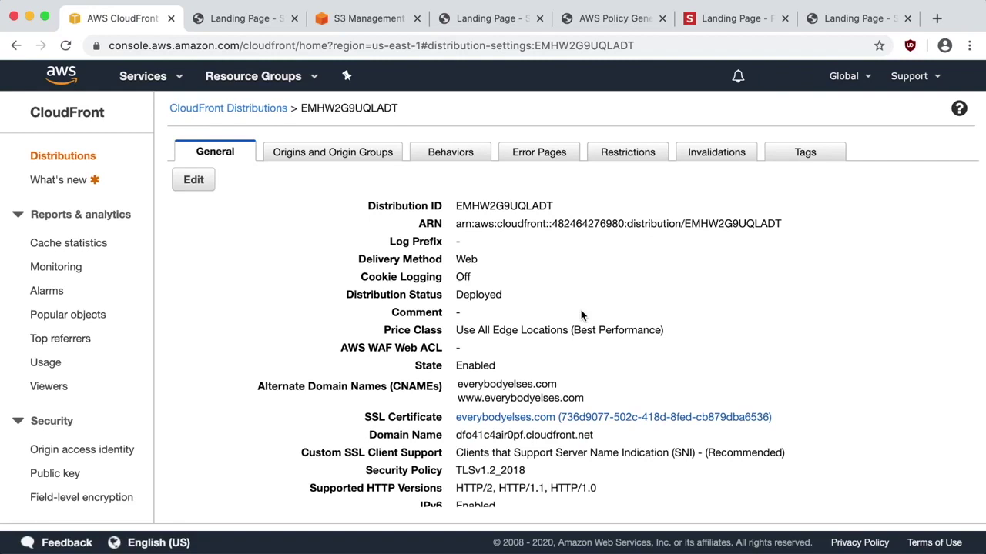
{"action": "scroll", "coordinate": [581, 316], "scroll_direction": "down", "scroll_amount": 2}
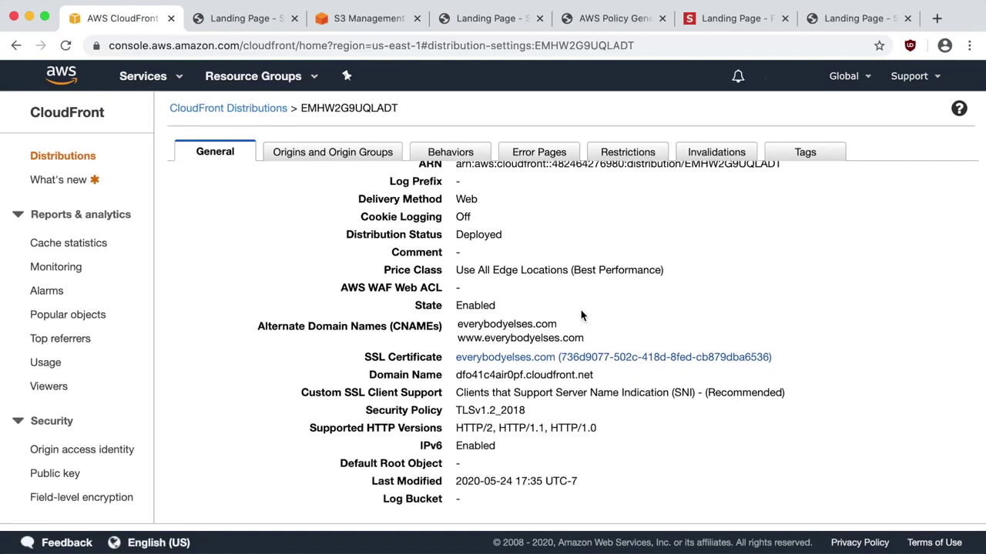
{"action": "left_click", "coordinate": [456, 374]}
{"action": "left_click_drag", "start_coordinate": [455, 374], "coordinate": [595, 379]}
{"action": "key", "text": "super+c"}
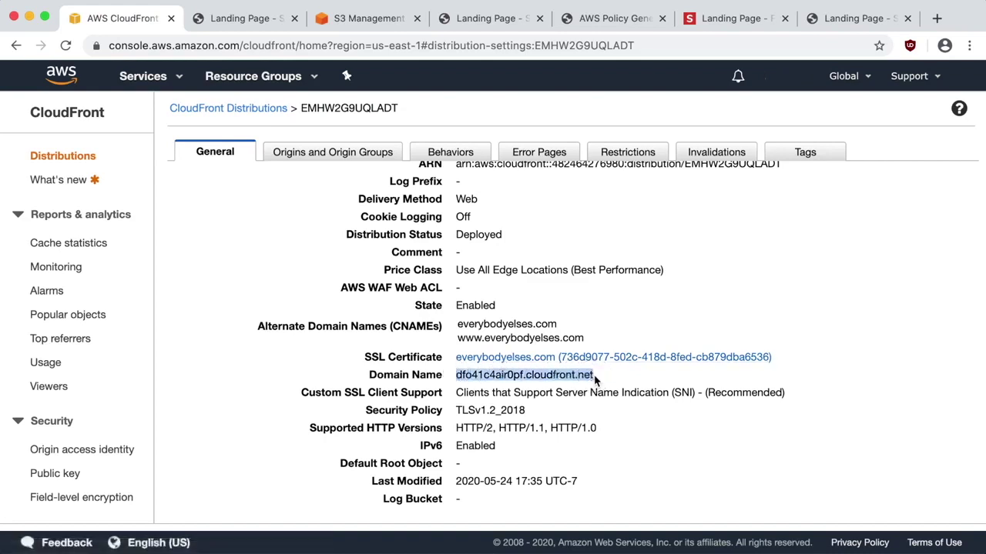
Load the copied address dfo41c4air0pf.cloudfront.net in a new browser tab to test the distribution.
{"action": "left_click", "coordinate": [936, 17]}
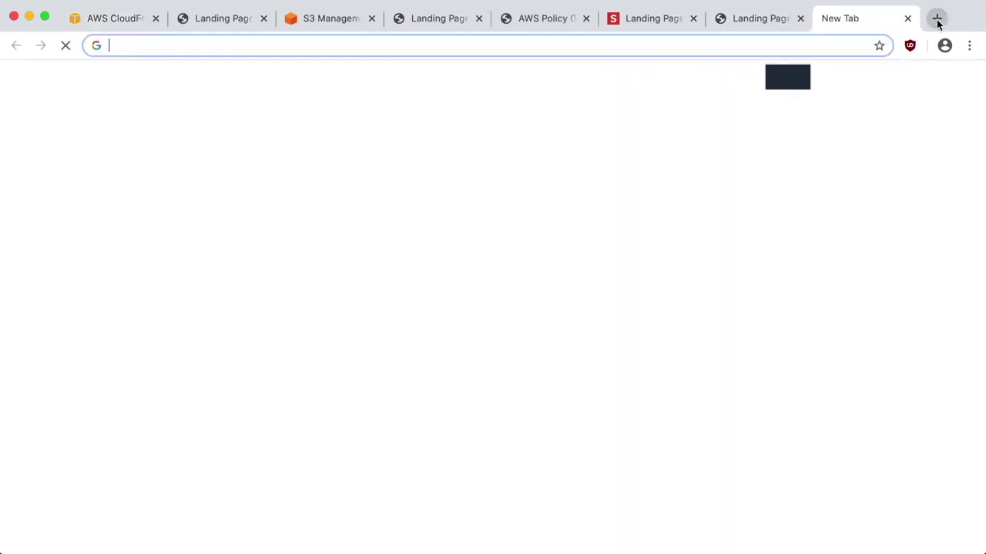
{"action": "key", "text": "super+v"}
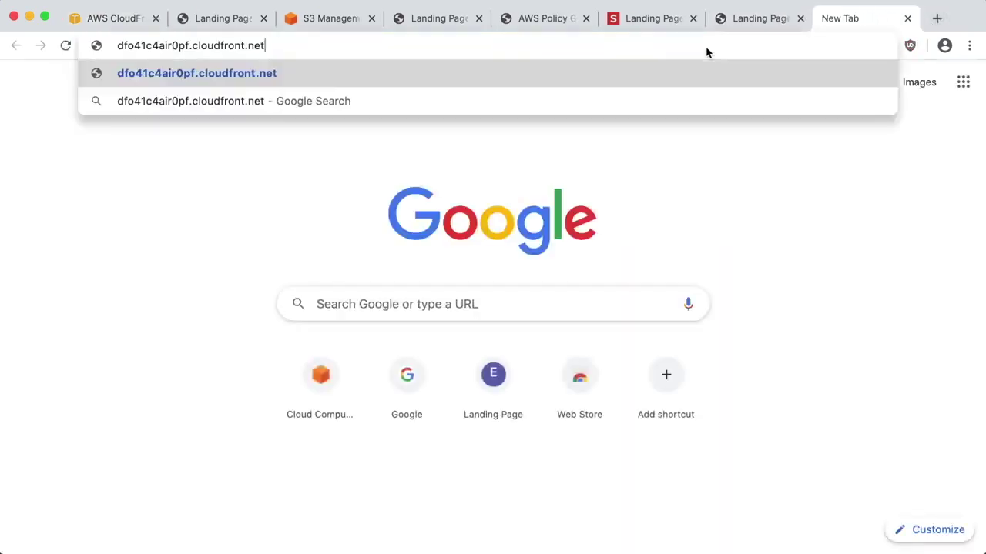
{"action": "key", "text": "Return"}
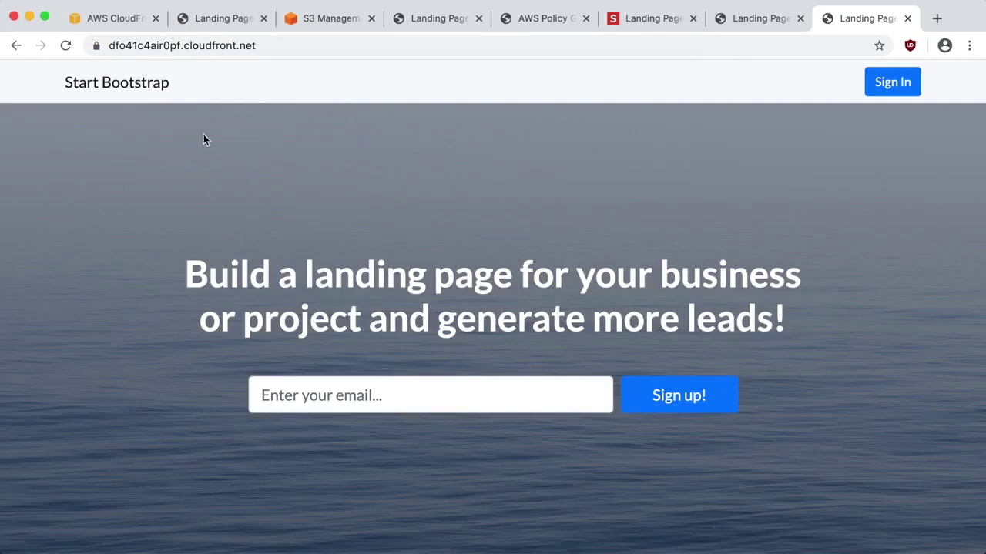
Check the page's connection security and inspect the details of its SSL certificate, closing the certificate viewer when done.
{"action": "left_click", "coordinate": [97, 46]}
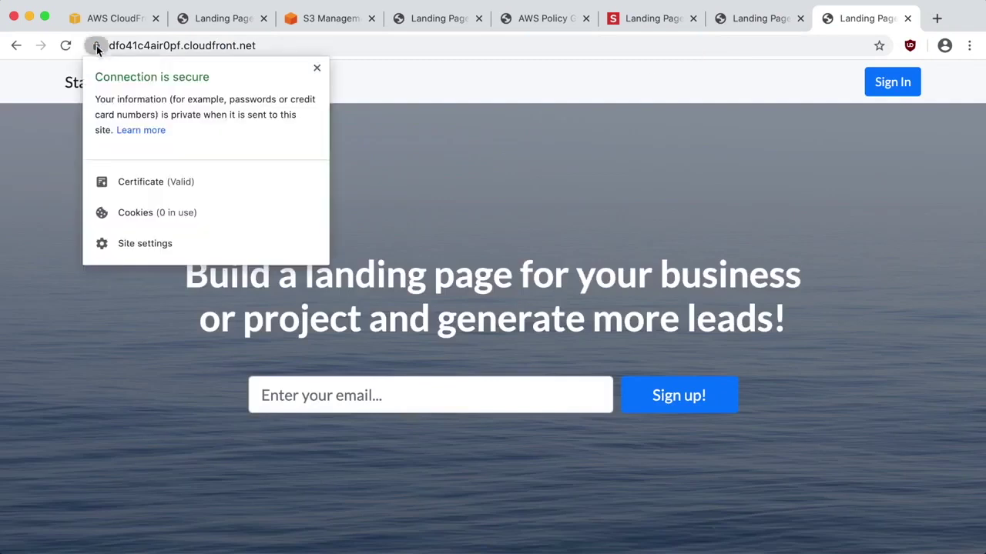
{"action": "left_click", "coordinate": [410, 148]}
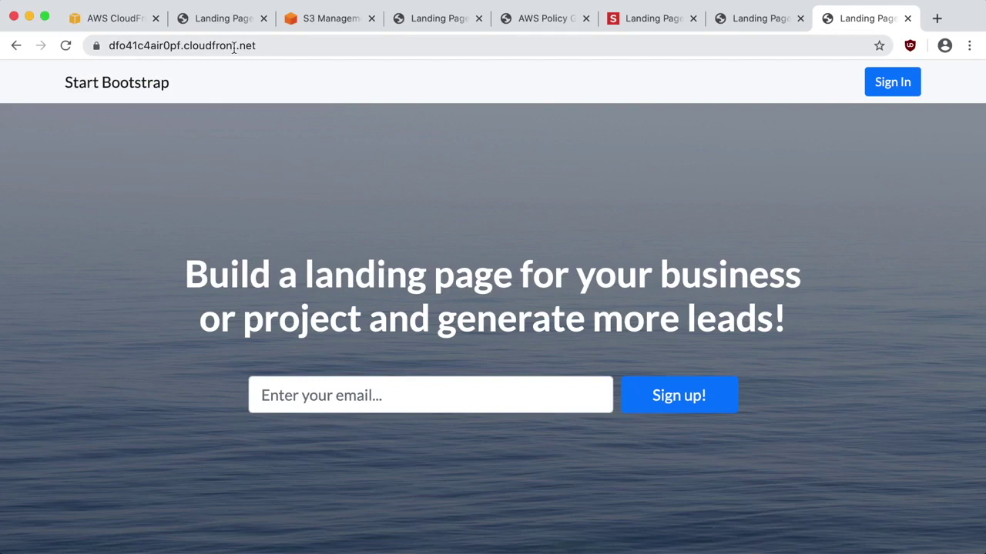
{"action": "left_click", "coordinate": [96, 46]}
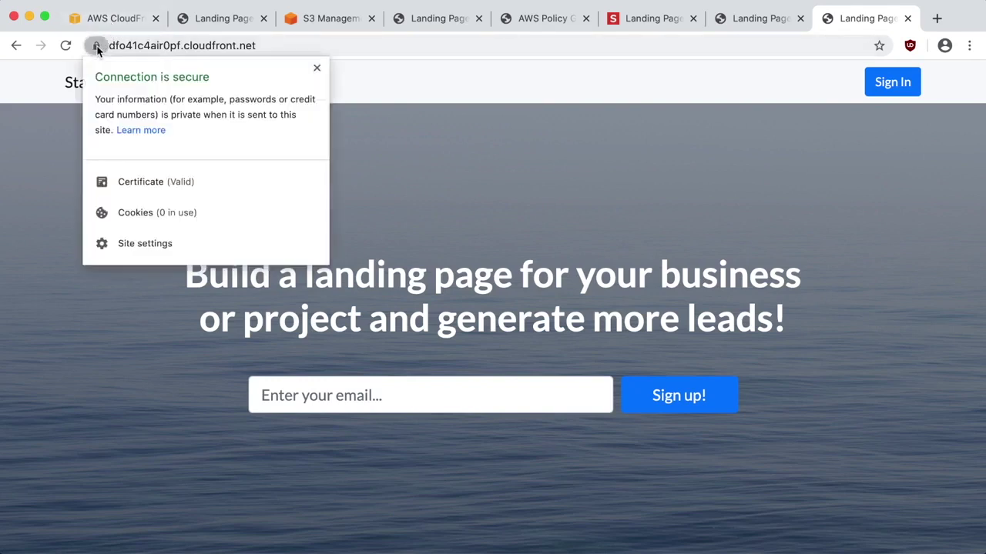
{"action": "left_click", "coordinate": [163, 182]}
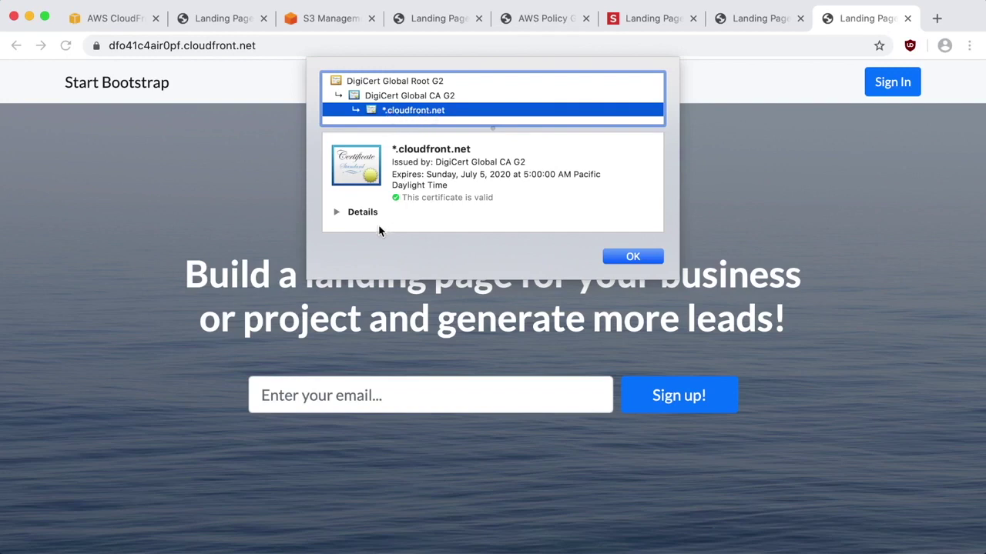
{"action": "left_click", "coordinate": [336, 212]}
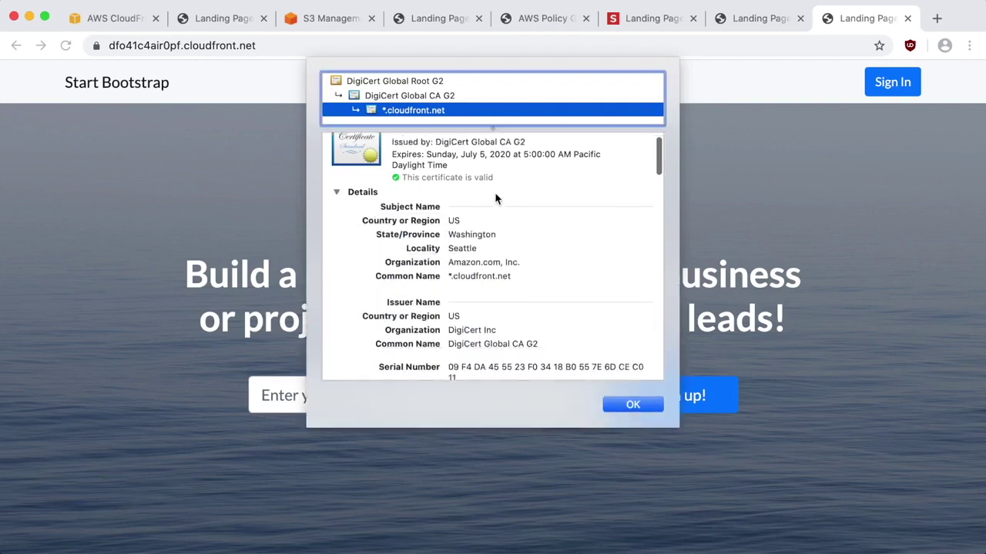
{"action": "scroll", "coordinate": [495, 197], "scroll_direction": "down", "scroll_amount": 2}
{"action": "key", "text": "Return"}
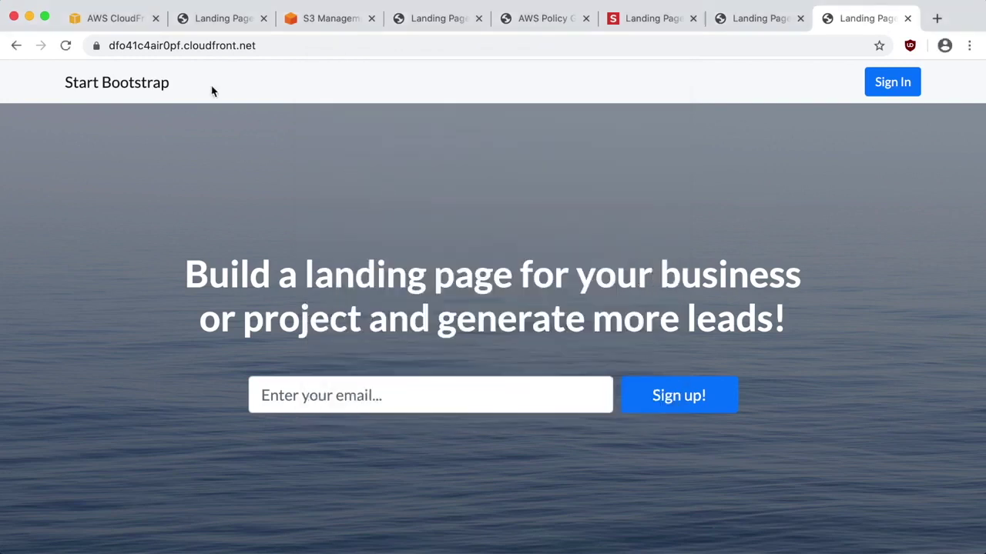
Return to the AWS console, go to Route 53, and open the record sets of the everybodyelses.com hosted zone.
{"action": "left_click", "coordinate": [113, 20]}
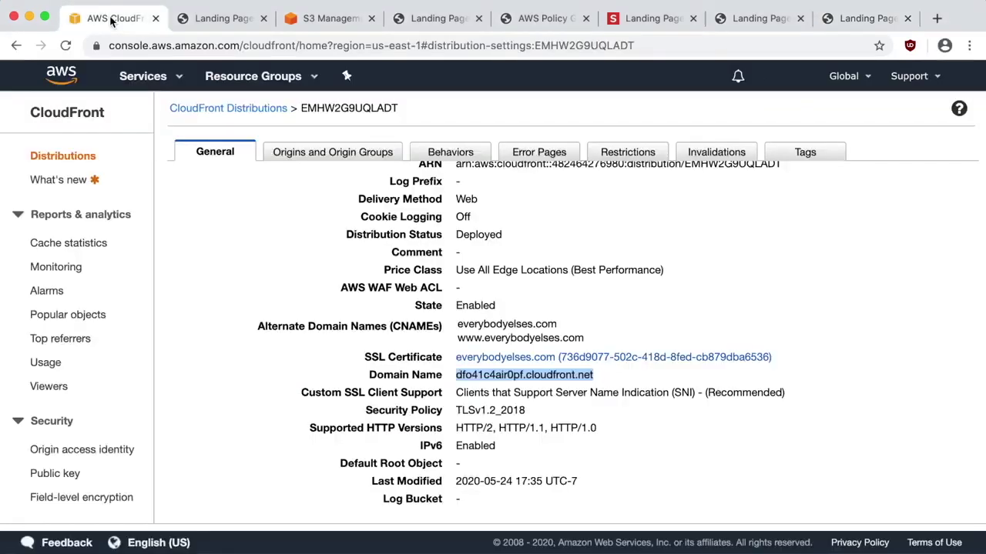
{"action": "left_click", "coordinate": [139, 77]}
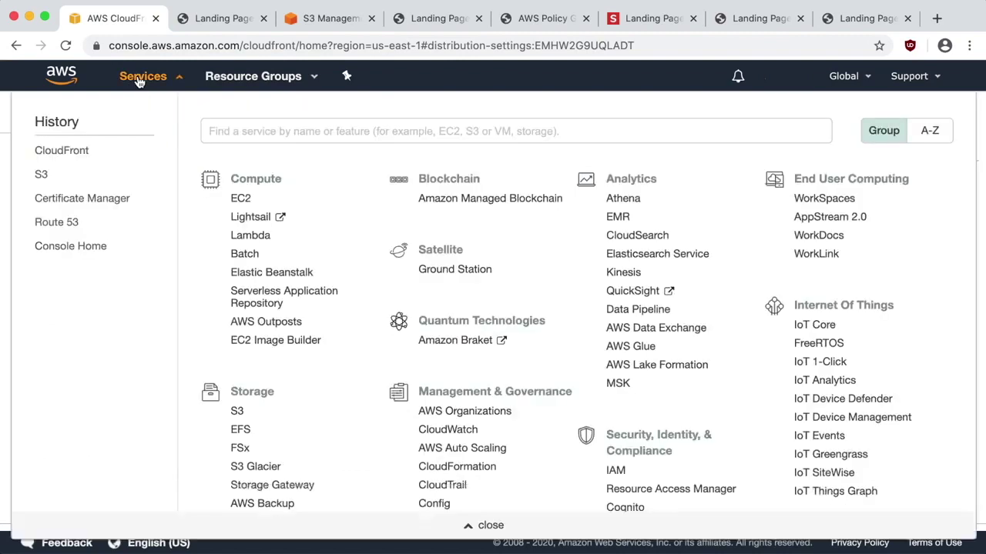
{"action": "left_click", "coordinate": [52, 223]}
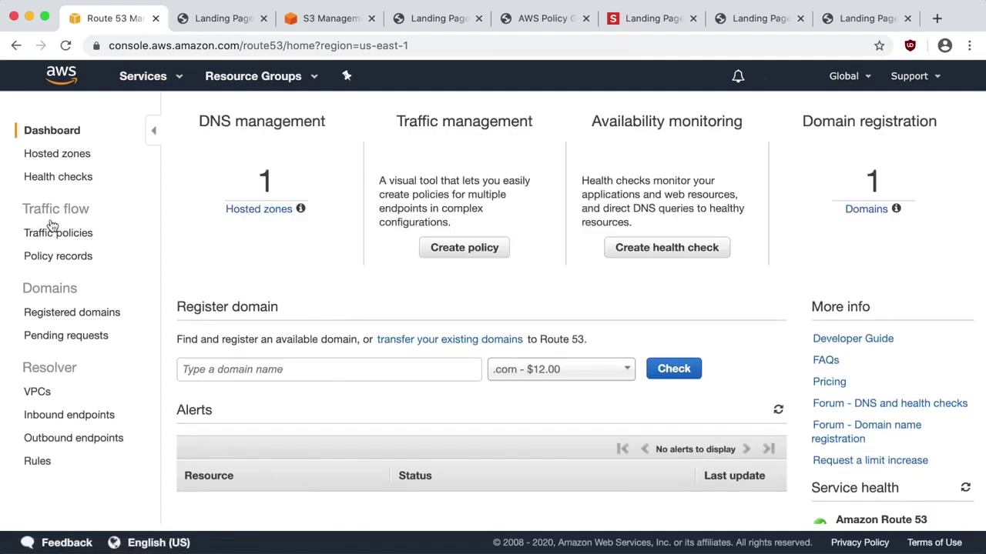
{"action": "left_click", "coordinate": [259, 210]}
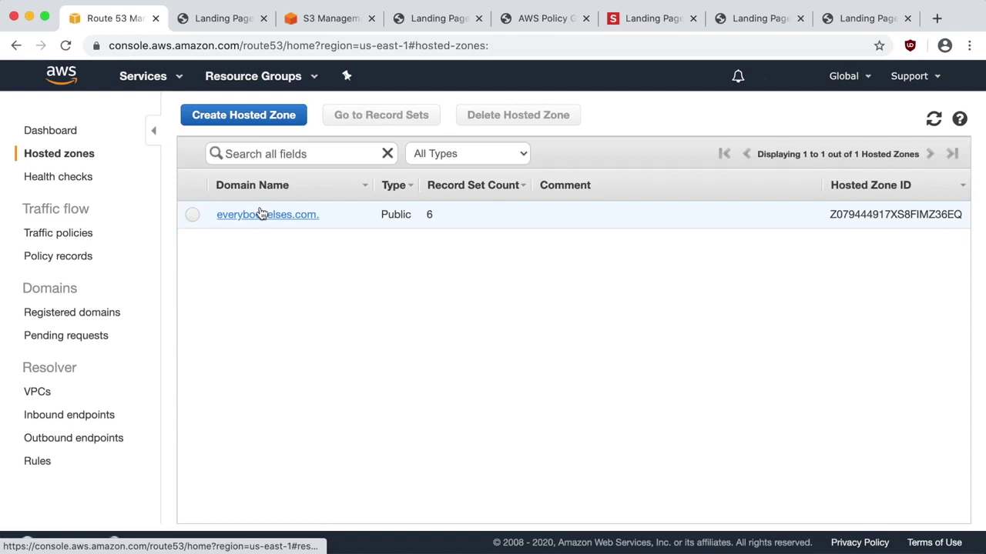
{"action": "left_click", "coordinate": [261, 217]}
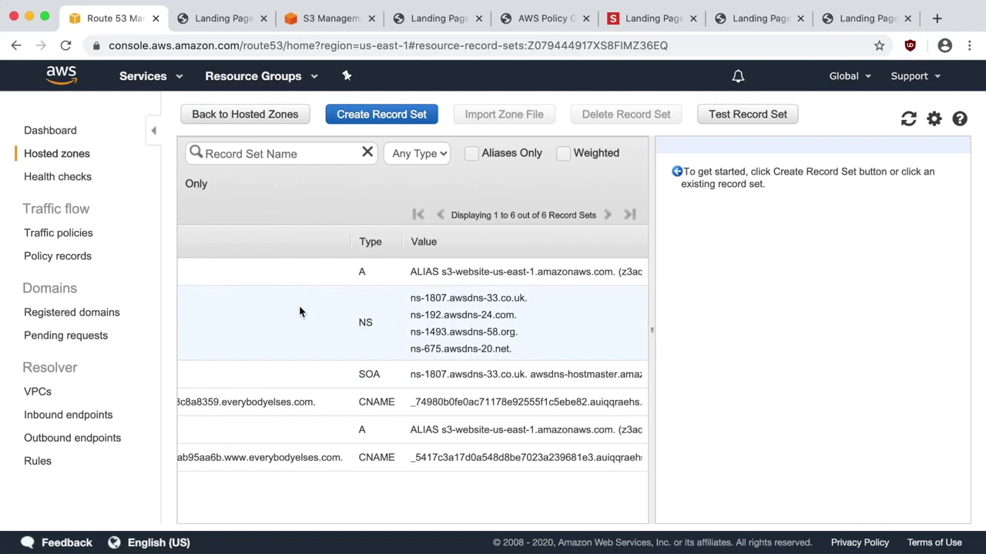
Point the alias of the everybodyelses.com A record to the CloudFront distribution dfo41c4air0pf.cloudfront.net and save the record set.
{"action": "scroll", "coordinate": [299, 311], "scroll_direction": "left", "scroll_amount": 5}
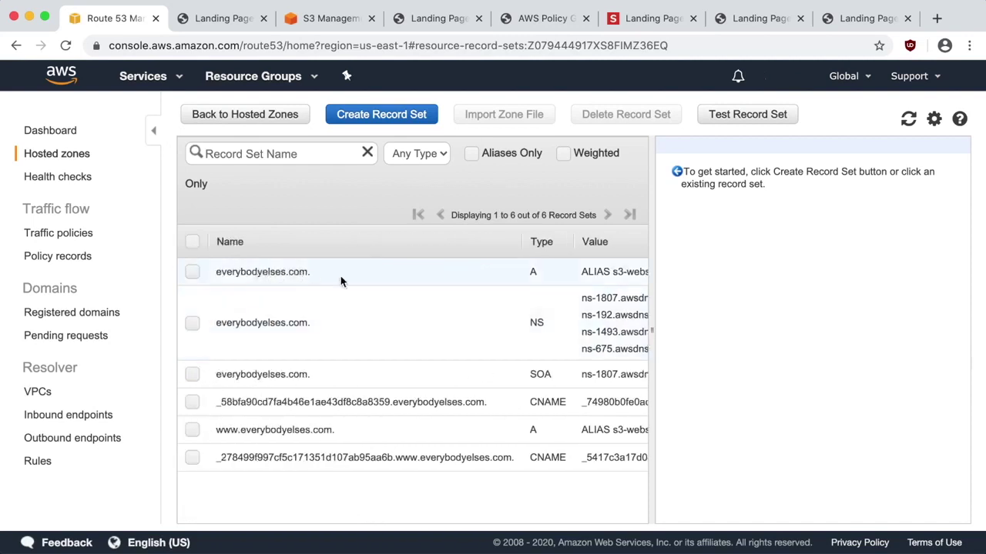
{"action": "left_click", "coordinate": [370, 282]}
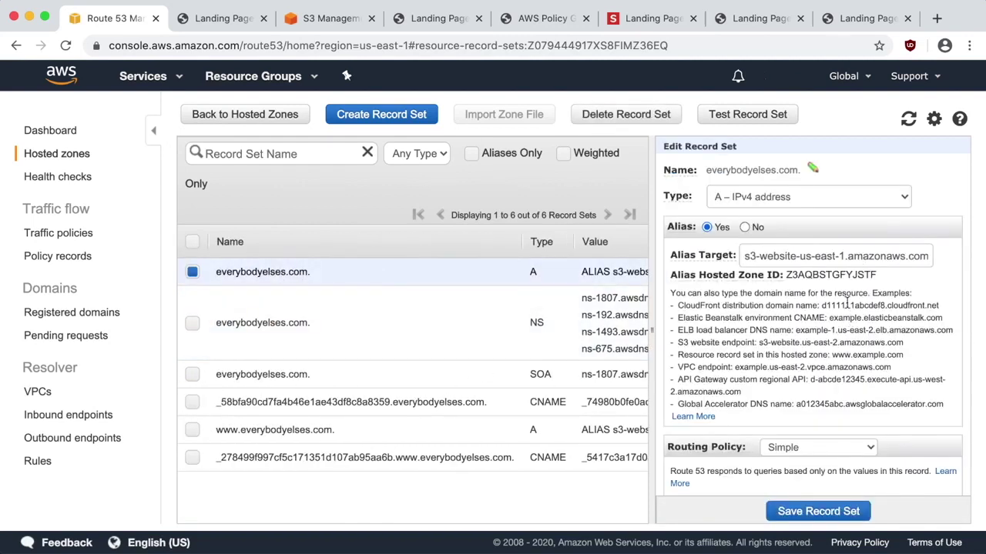
{"action": "triple_click", "coordinate": [835, 259]}
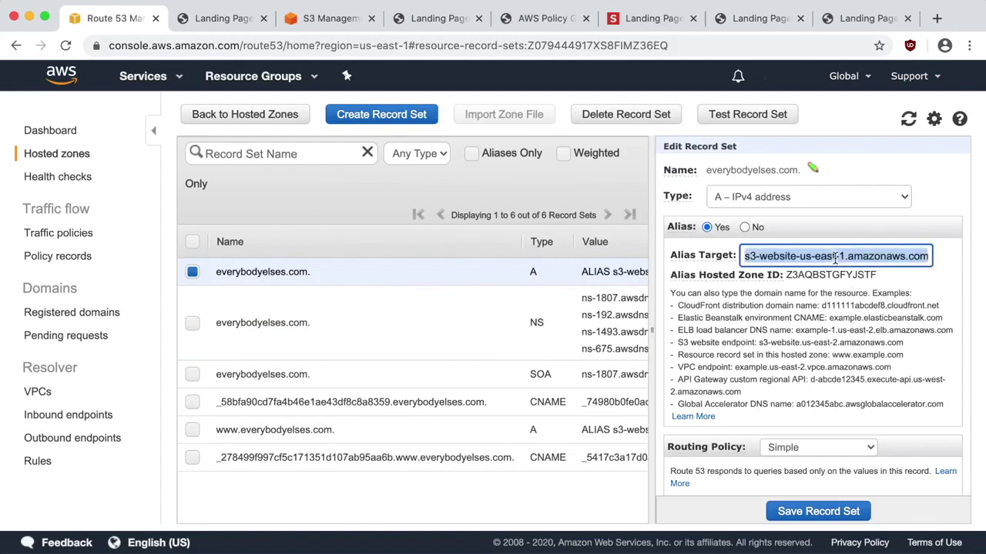
{"action": "key", "text": "super+v"}
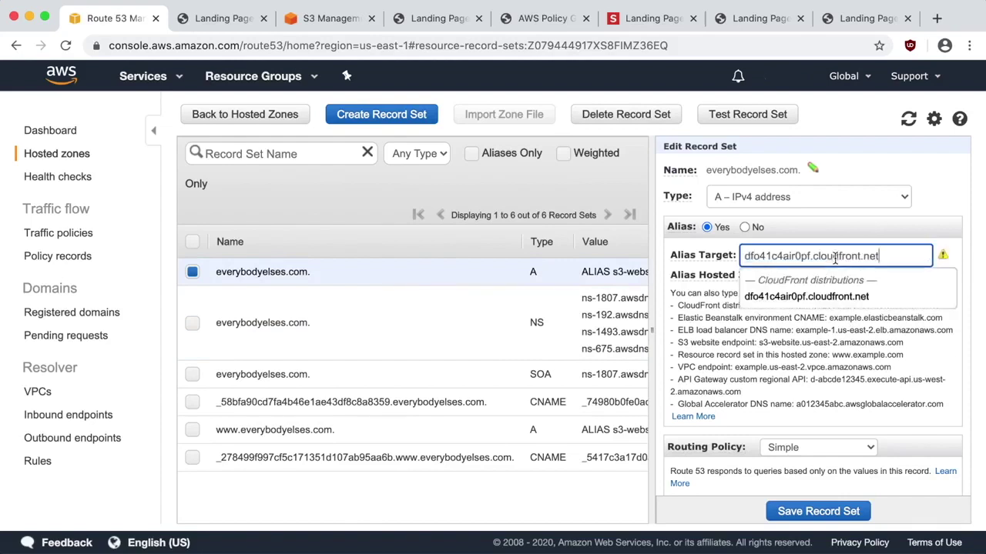
{"action": "left_click", "coordinate": [798, 298]}
{"action": "scroll", "coordinate": [799, 398], "scroll_direction": "down", "scroll_amount": 1}
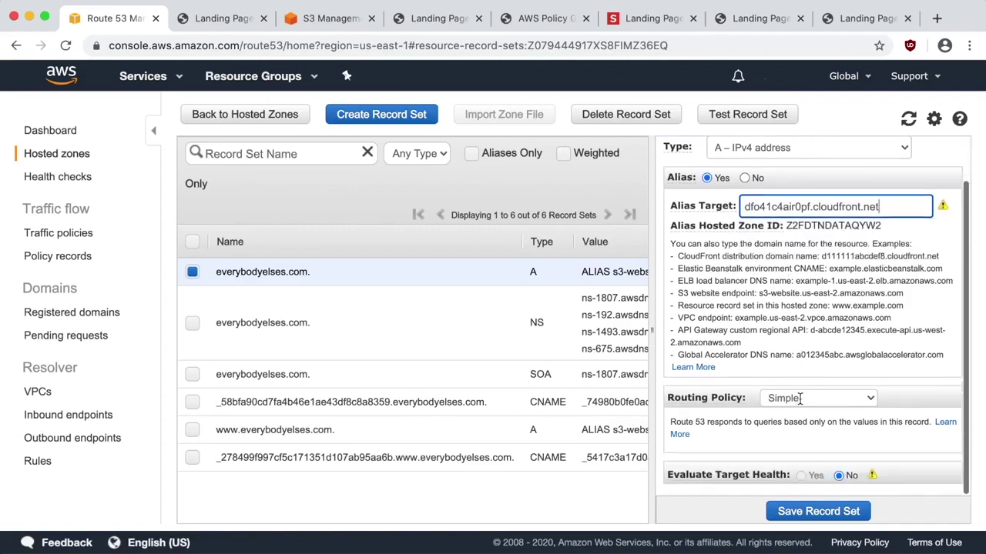
{"action": "left_click", "coordinate": [812, 512]}
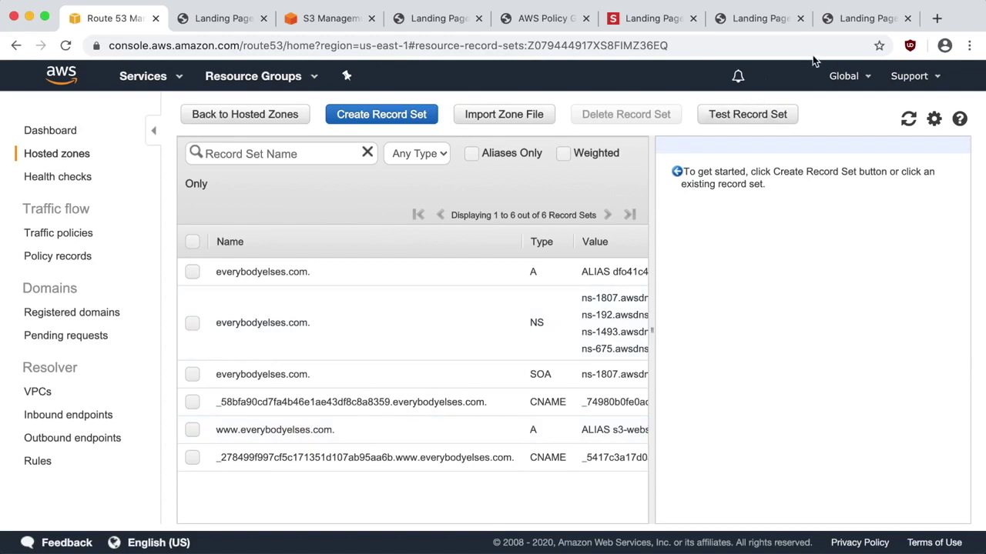
Load everybodyelses.com in a new browser tab to test the domain.
{"action": "left_click", "coordinate": [936, 18]}
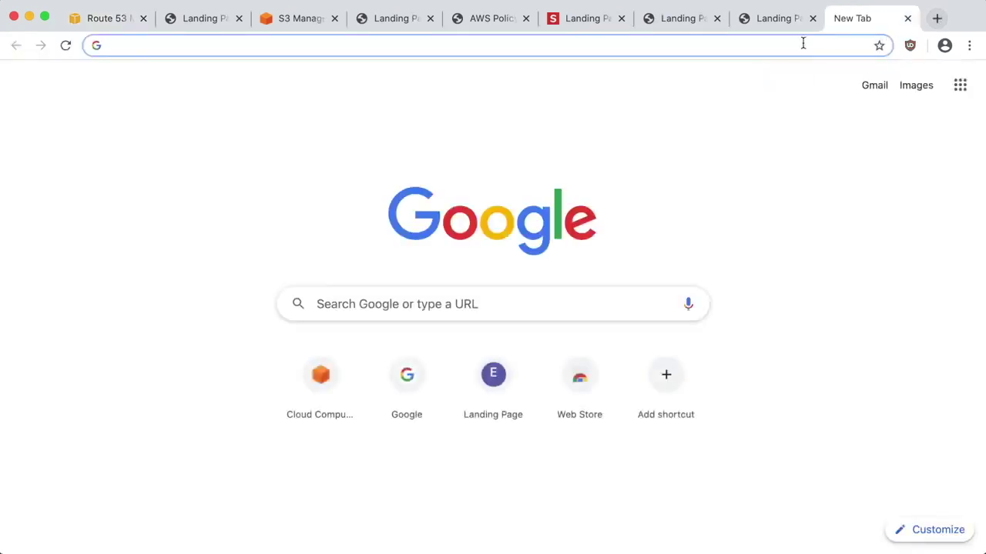
{"action": "type", "text": "every"}
{"action": "key", "text": "Return"}
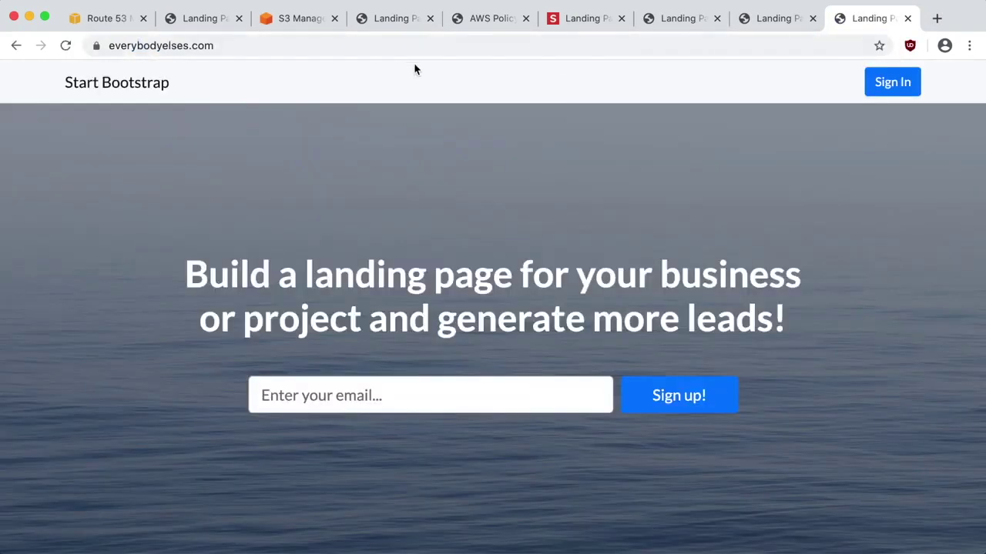
Check the connection security of everybodyelses.com and read through the details of its SSL certificate.
{"action": "left_click", "coordinate": [96, 46]}
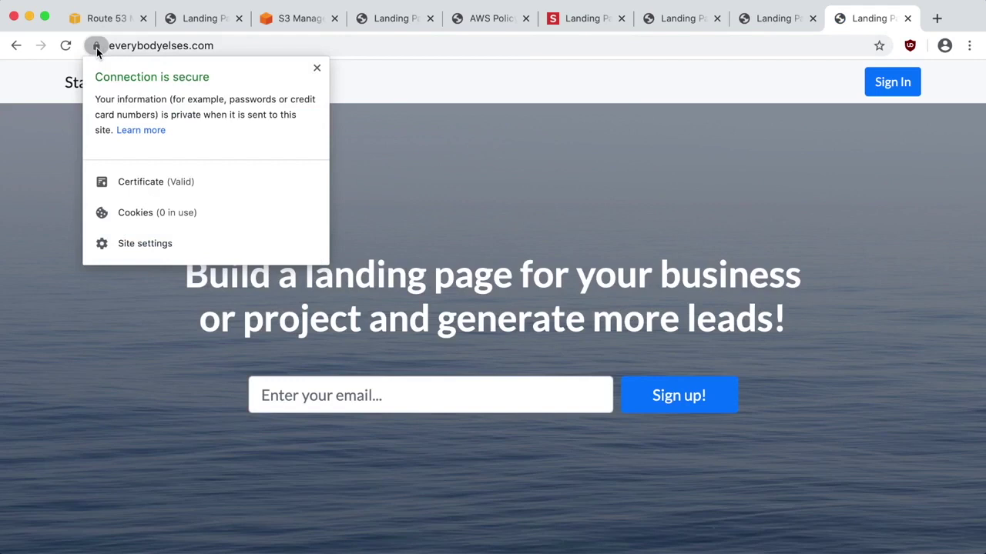
{"action": "left_click", "coordinate": [152, 184]}
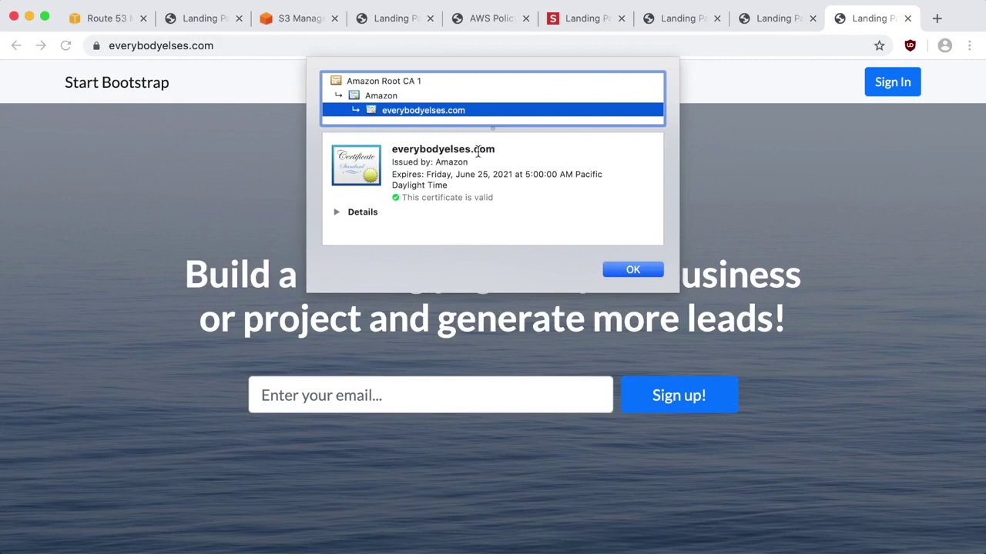
{"action": "left_click", "coordinate": [335, 212]}
{"action": "scroll", "coordinate": [471, 196], "scroll_direction": "down", "scroll_amount": 1}
{"action": "scroll", "coordinate": [471, 196], "scroll_direction": "down", "scroll_amount": 2}
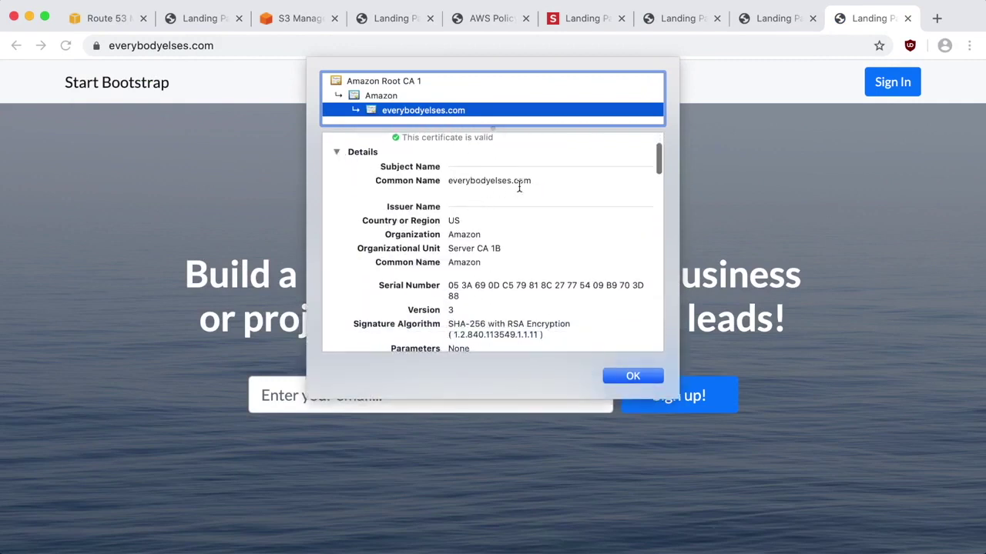
{"action": "scroll", "coordinate": [482, 258], "scroll_direction": "down", "scroll_amount": 4}
{"action": "scroll", "coordinate": [482, 257], "scroll_direction": "down", "scroll_amount": 1}
{"action": "scroll", "coordinate": [605, 290], "scroll_direction": "down", "scroll_amount": 3}
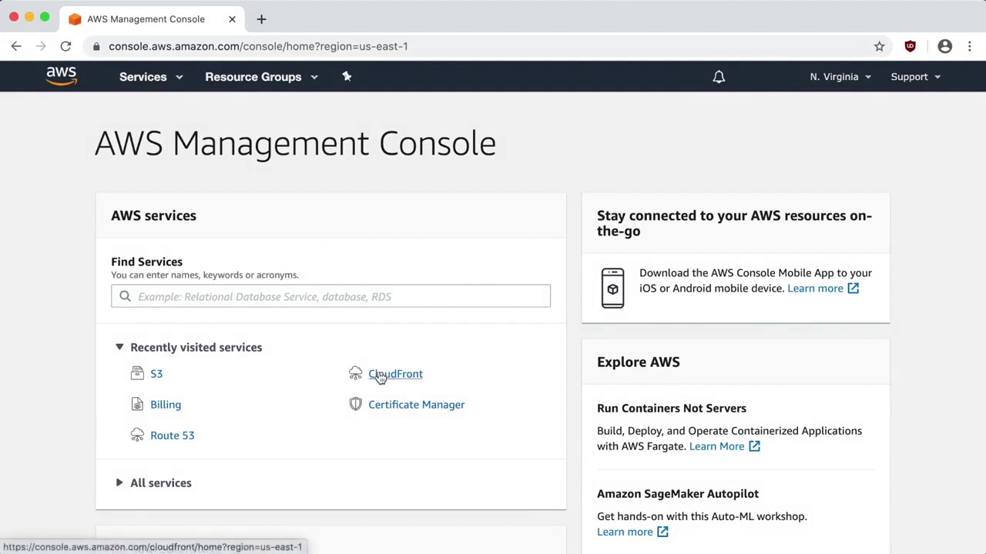
Open CloudFront from the AWS console home and disable the web distribution, closing the confirmation dialog.
{"action": "left_click", "coordinate": [380, 375]}
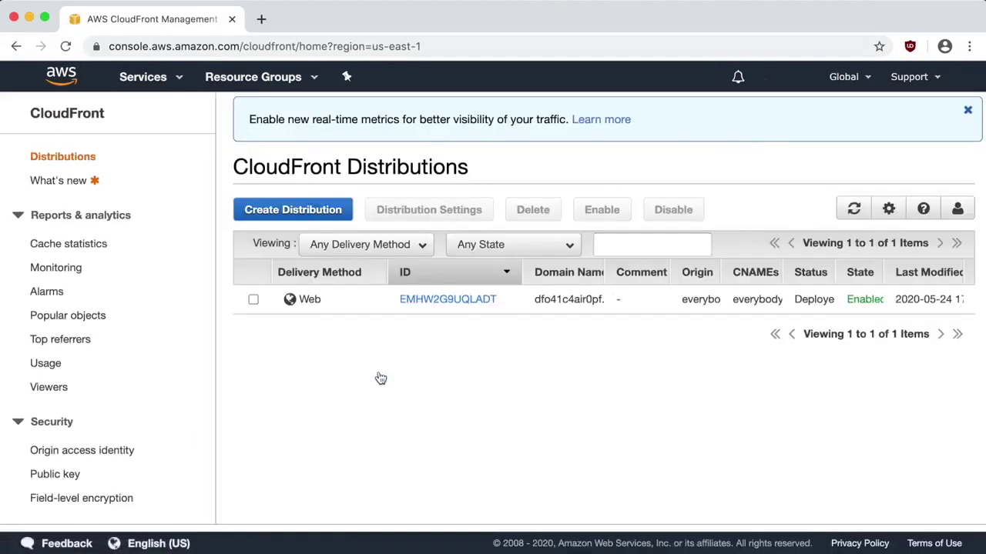
{"action": "left_click", "coordinate": [253, 299]}
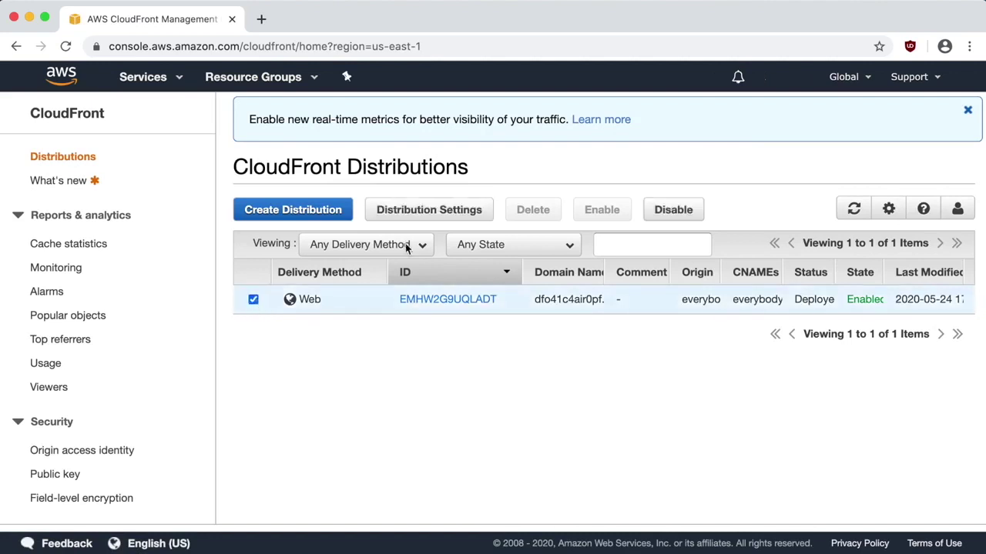
{"action": "left_click", "coordinate": [661, 215]}
{"action": "left_click", "coordinate": [610, 388]}
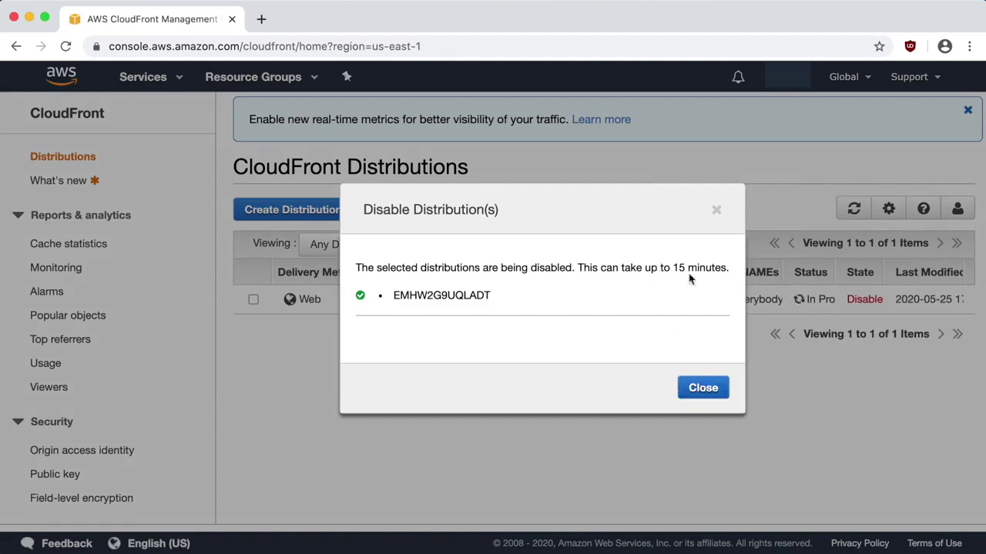
{"action": "left_click", "coordinate": [692, 390]}
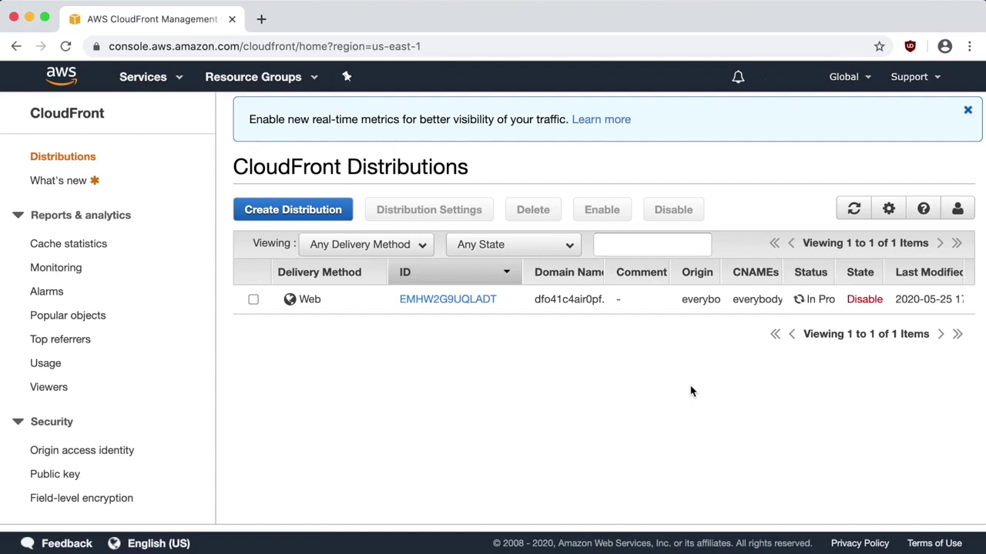
Go to Route 53 and open the record sets of the everybodyelses.com hosted zone.
{"action": "left_click", "coordinate": [144, 85]}
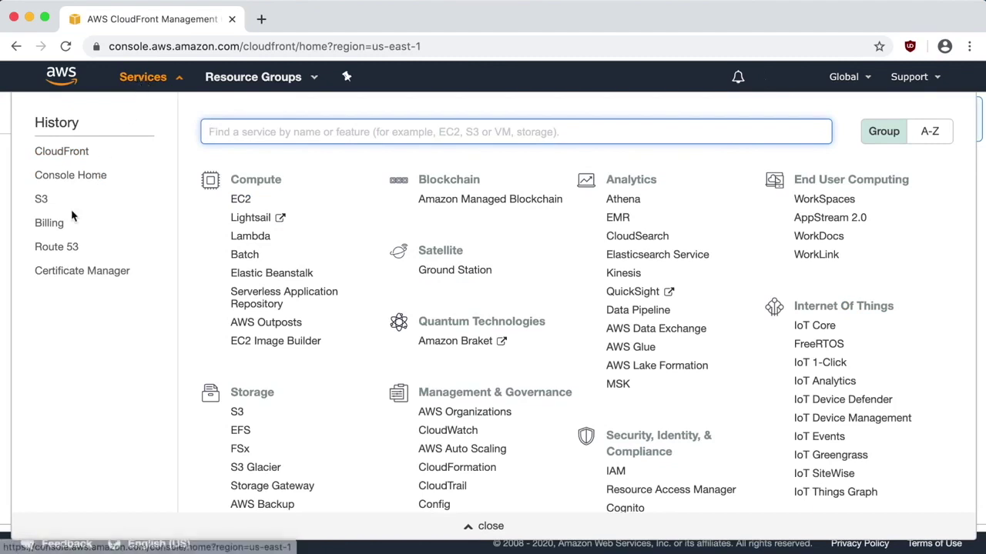
{"action": "left_click", "coordinate": [55, 250]}
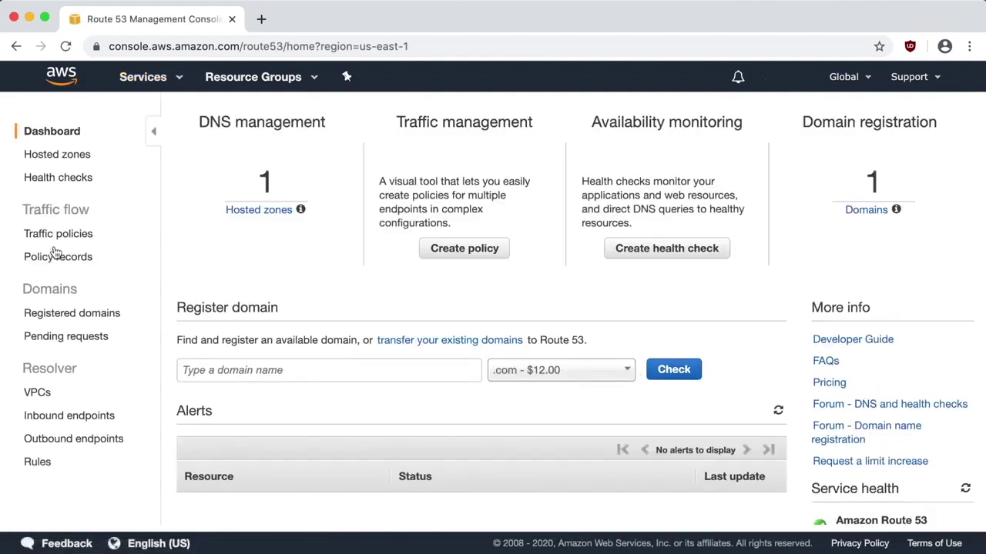
{"action": "left_click", "coordinate": [260, 212]}
{"action": "left_click", "coordinate": [270, 220]}
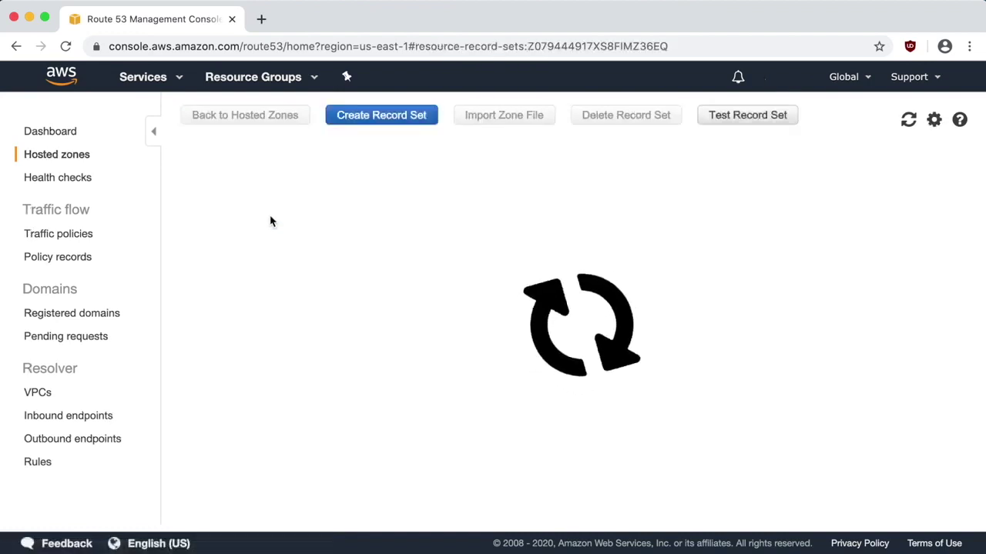
{"action": "scroll", "coordinate": [270, 297], "scroll_direction": "left", "scroll_amount": 3}
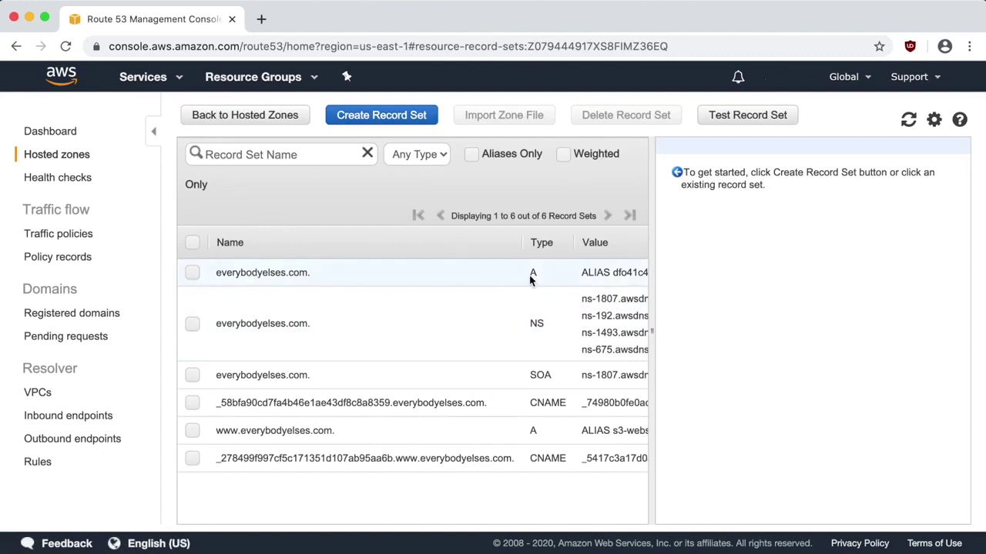
Delete the two A records and the two CNAME records from the everybodyelses.com hosted zone, keeping the NS and SOA records.
{"action": "left_click", "coordinate": [192, 274]}
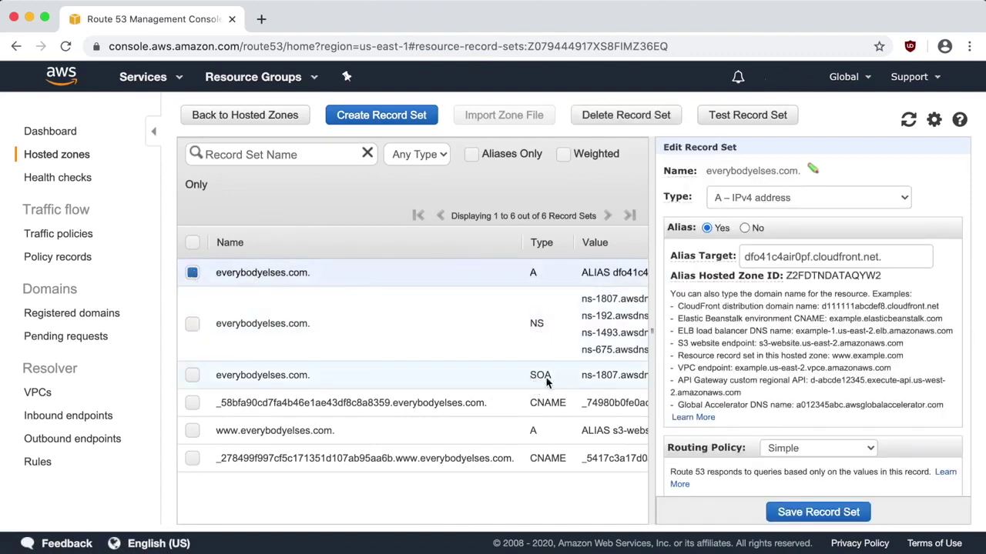
{"action": "left_click", "coordinate": [192, 403]}
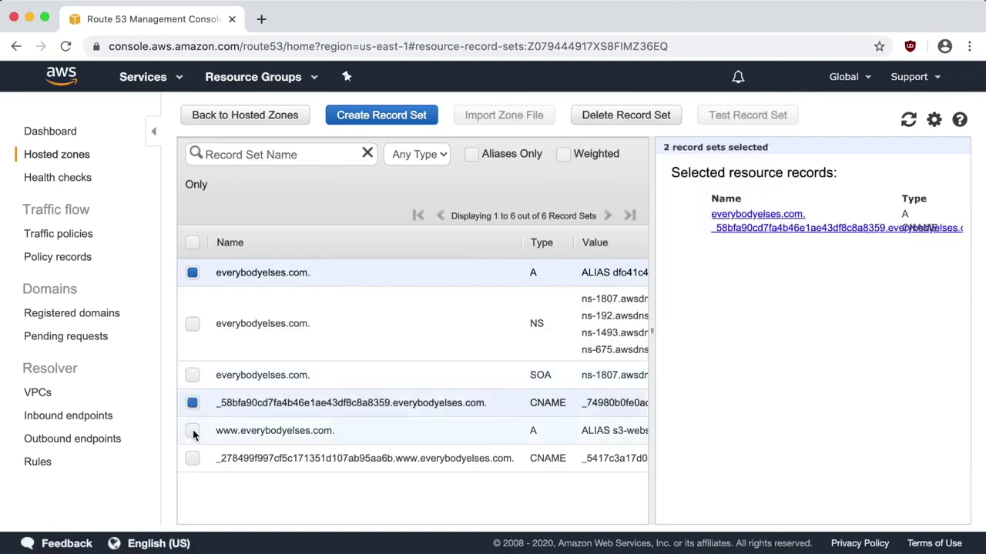
{"action": "left_click", "coordinate": [192, 431]}
{"action": "left_click", "coordinate": [193, 459]}
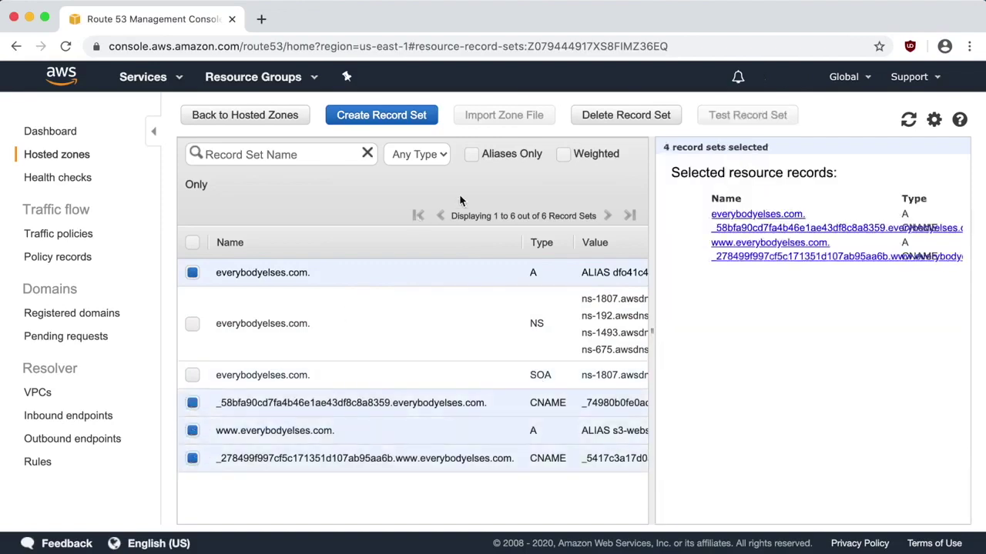
{"action": "left_click", "coordinate": [628, 117]}
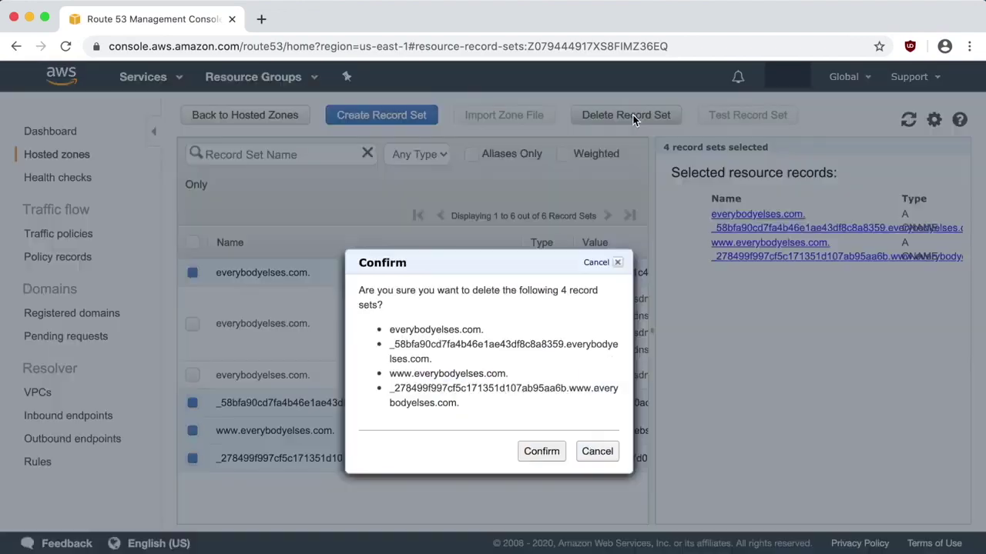
{"action": "left_click", "coordinate": [539, 452]}
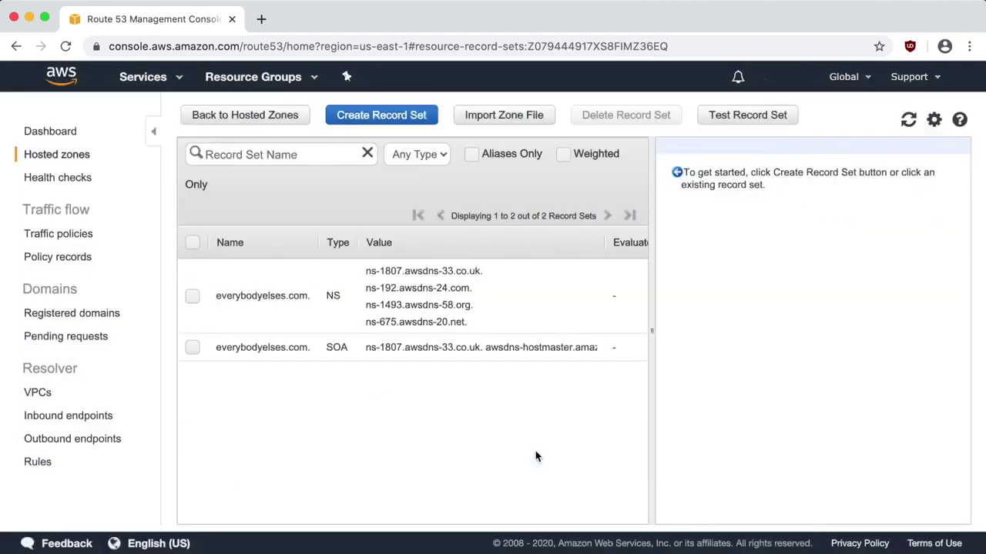
Select the NS and SOA records, return to the hosted zones list and view the details of the everybodyelses.com zone.
{"action": "left_click", "coordinate": [193, 242]}
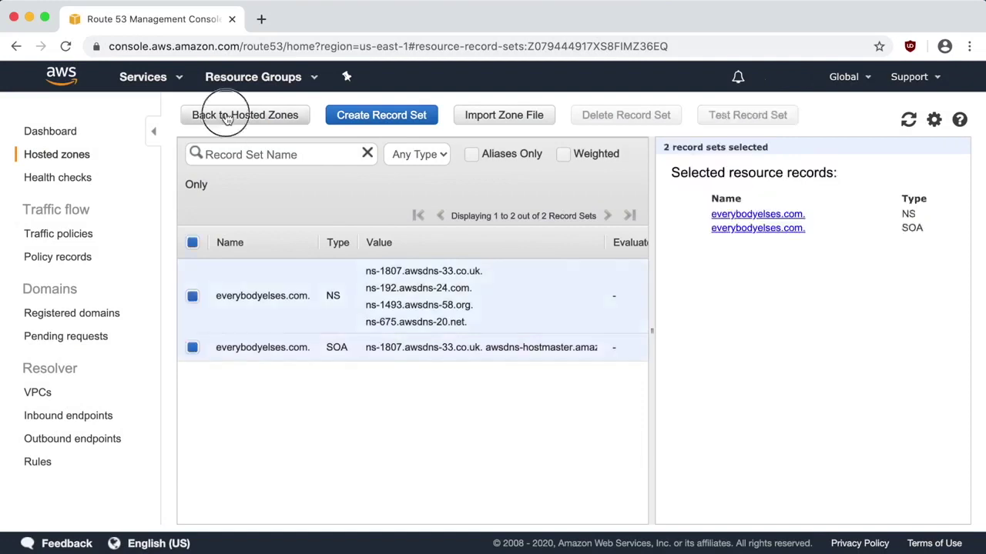
{"action": "left_click", "coordinate": [227, 115]}
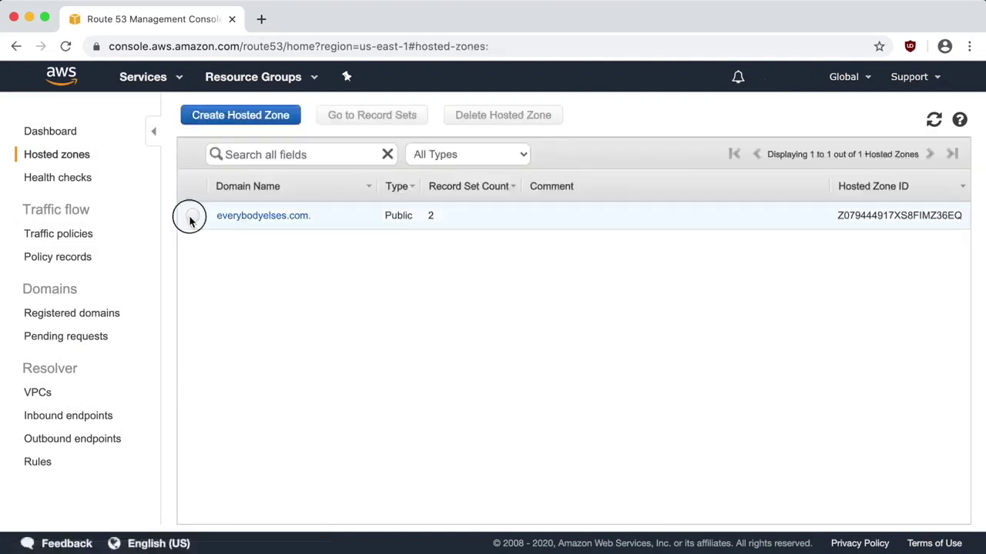
{"action": "left_click", "coordinate": [189, 216]}
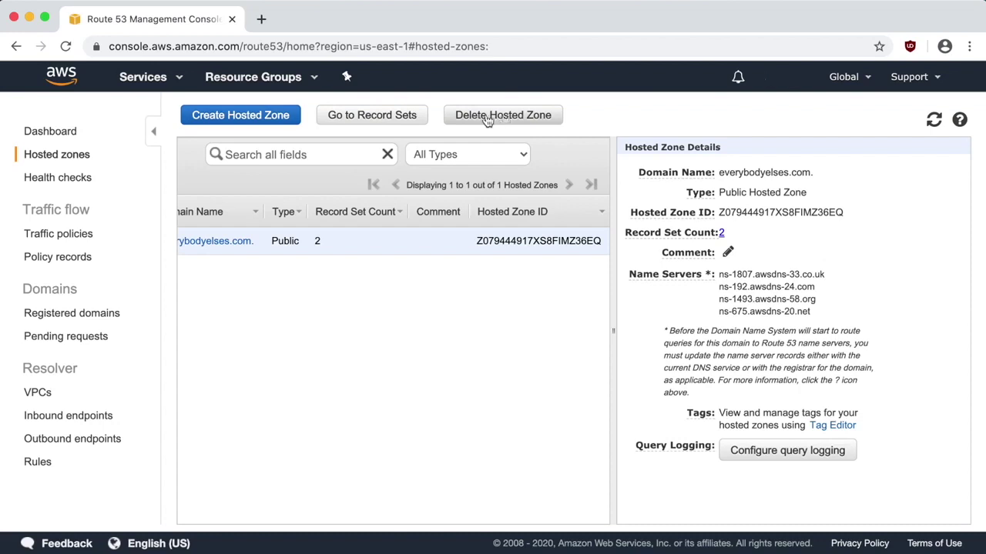
{"action": "left_click", "coordinate": [144, 82]}
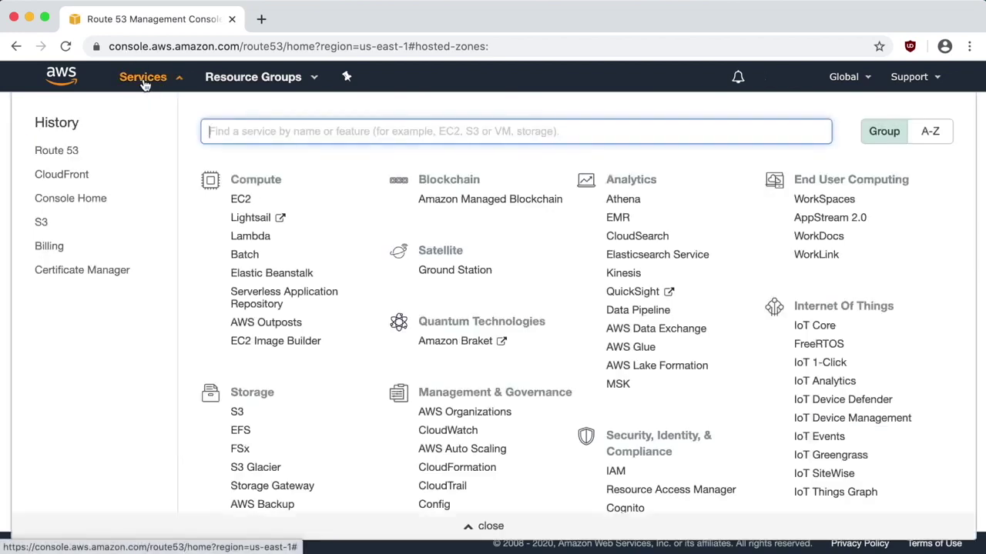
{"action": "left_click", "coordinate": [42, 223]}
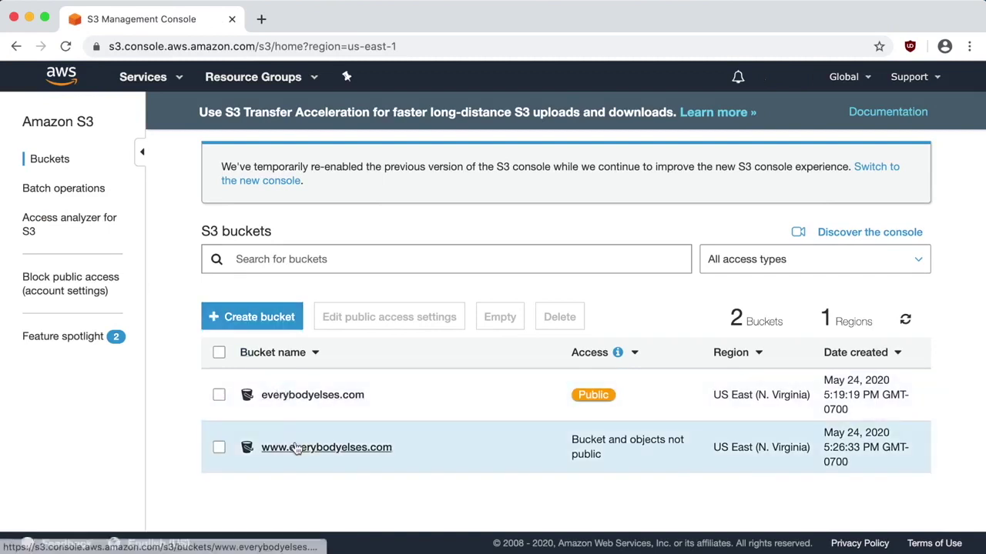
{"action": "left_click", "coordinate": [218, 449]}
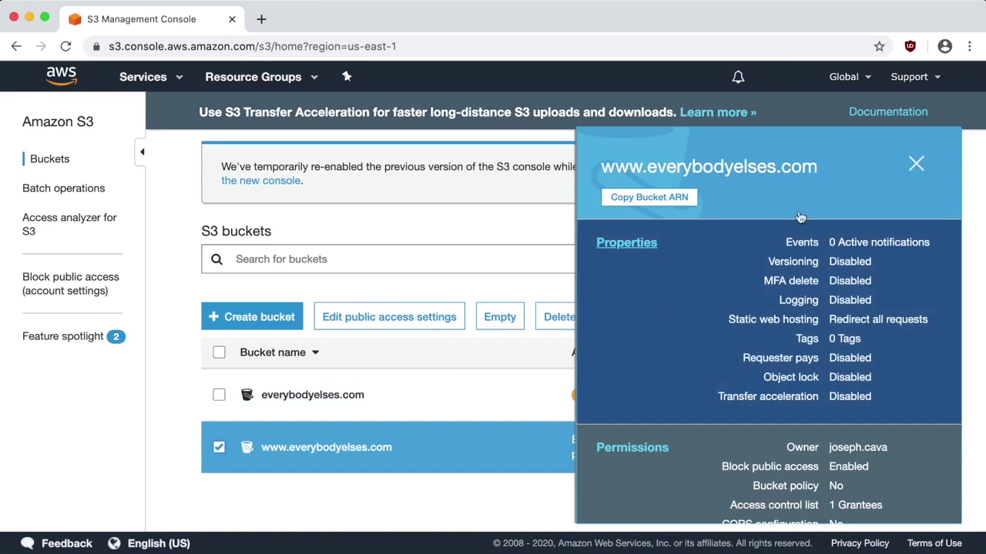
{"action": "left_click", "coordinate": [911, 172]}
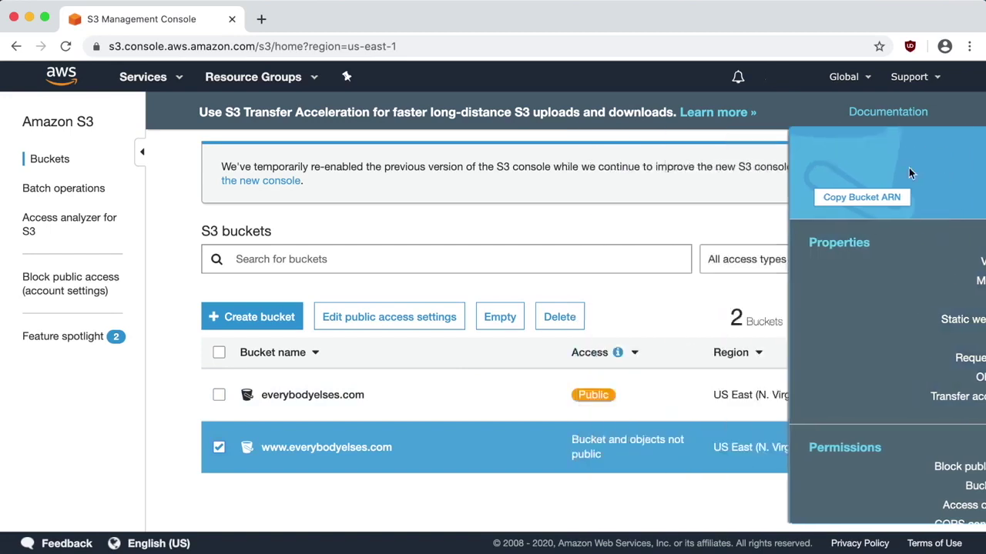
{"action": "left_click", "coordinate": [551, 317]}
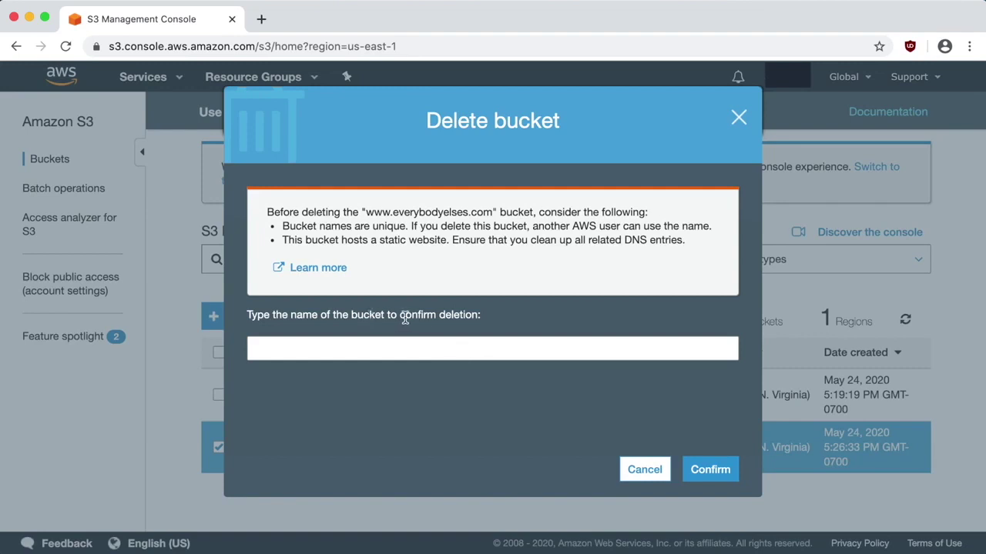
{"action": "left_click_drag", "start_coordinate": [366, 213], "coordinate": [491, 209]}
{"action": "key", "text": "ctrl+c"}
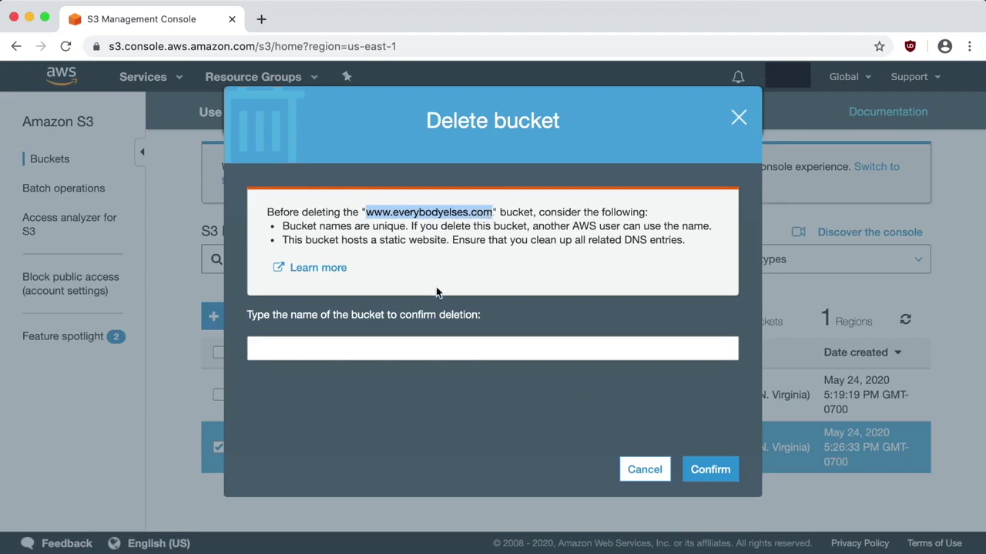
{"action": "left_click", "coordinate": [406, 351]}
{"action": "key", "text": "ctrl+v"}
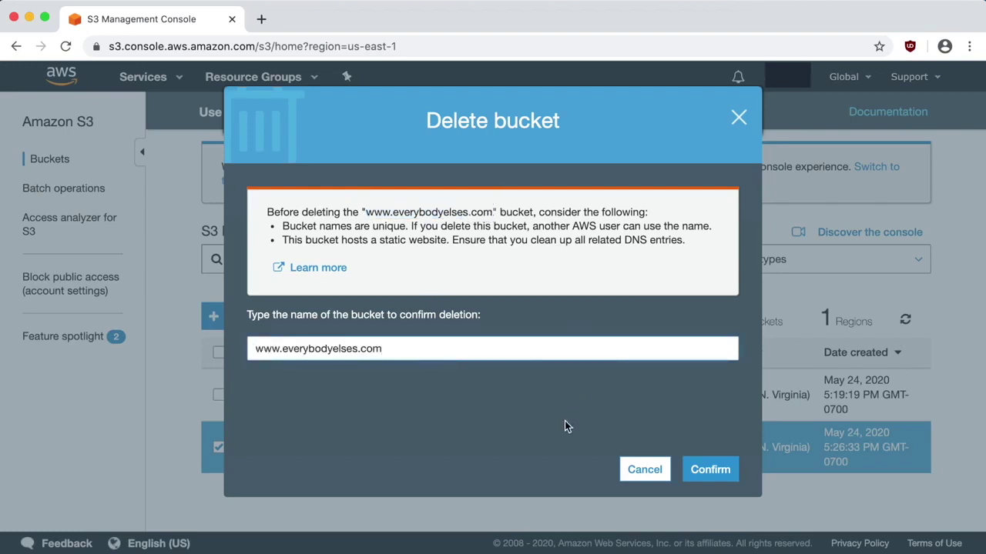
{"action": "left_click", "coordinate": [698, 470]}
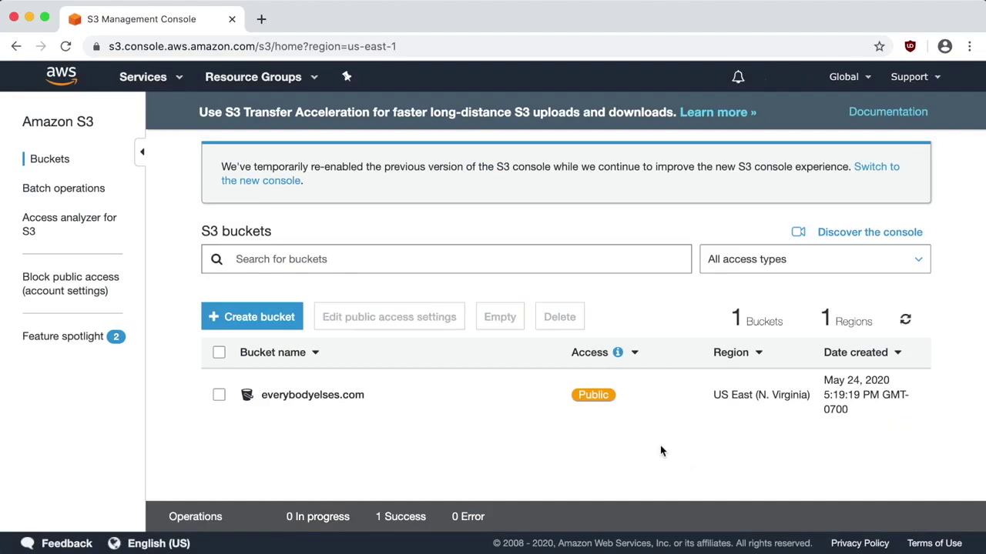
Empty the everybodyelses.com bucket, entering the bucket name as confirmation.
{"action": "left_click", "coordinate": [220, 395]}
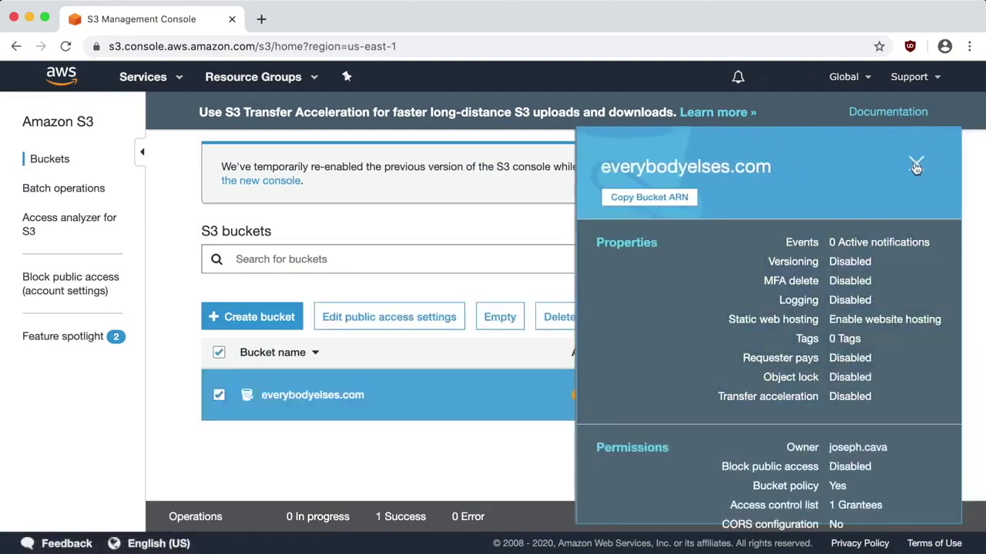
{"action": "left_click", "coordinate": [915, 163]}
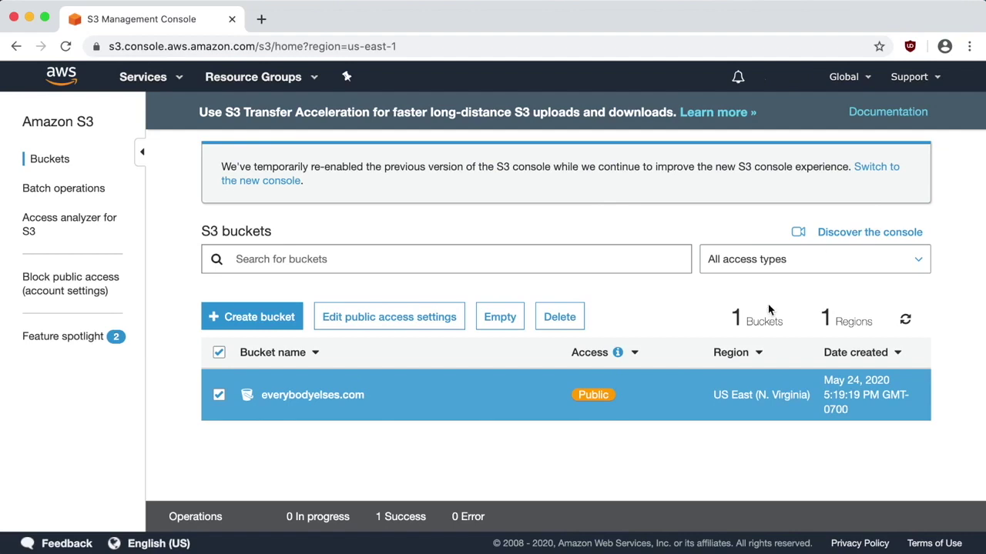
{"action": "left_click", "coordinate": [502, 316]}
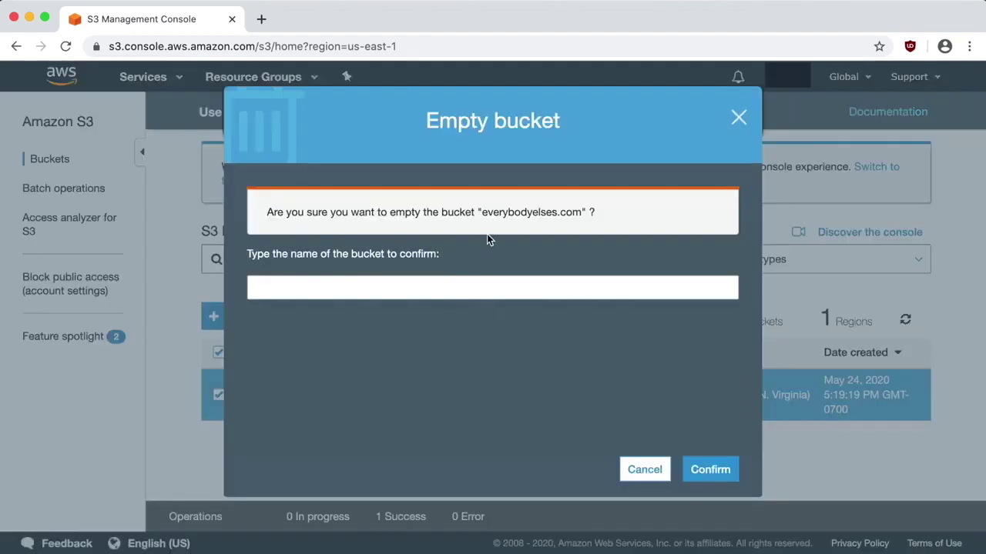
{"action": "left_click_drag", "start_coordinate": [482, 211], "coordinate": [582, 210]}
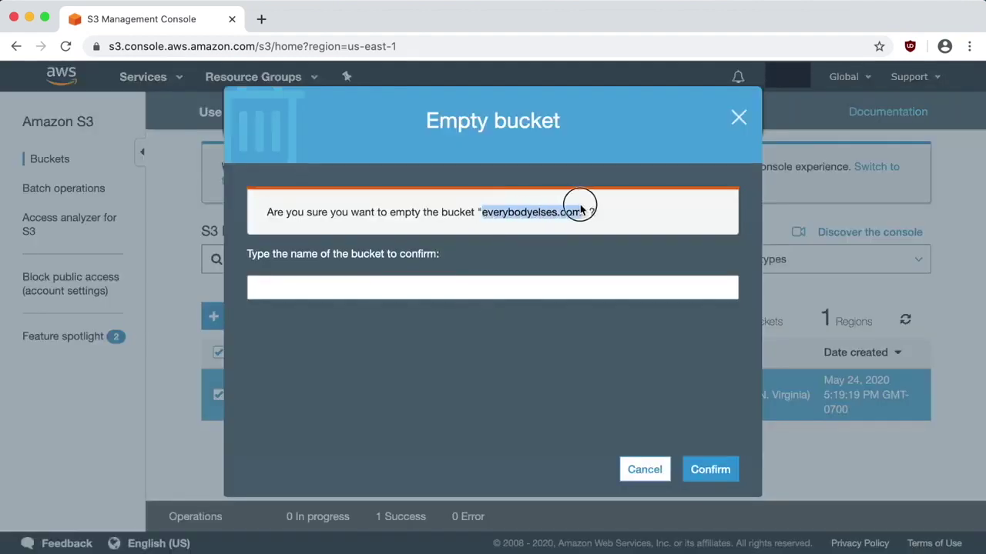
{"action": "key", "text": "super+c"}
{"action": "left_click", "coordinate": [428, 285]}
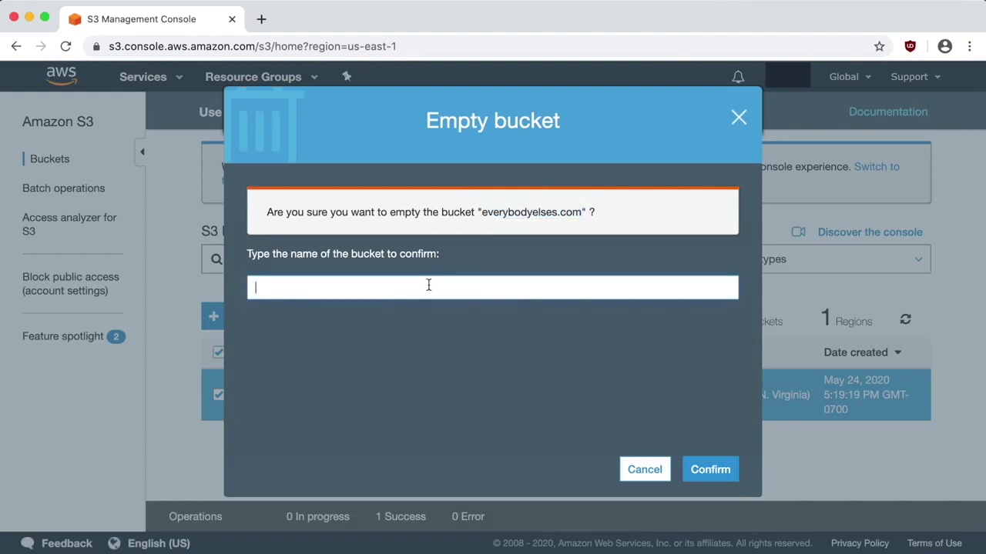
{"action": "key", "text": "super+v"}
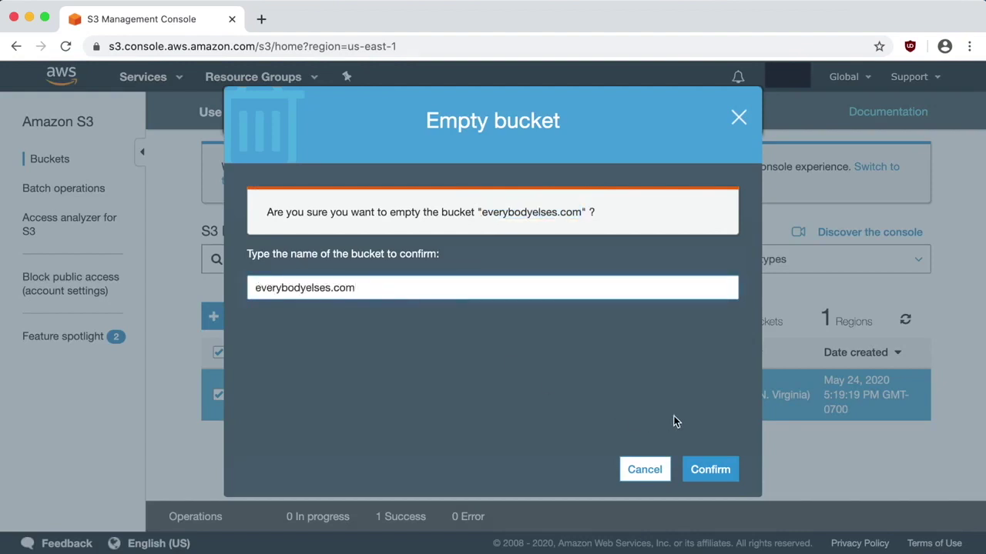
{"action": "left_click", "coordinate": [693, 469]}
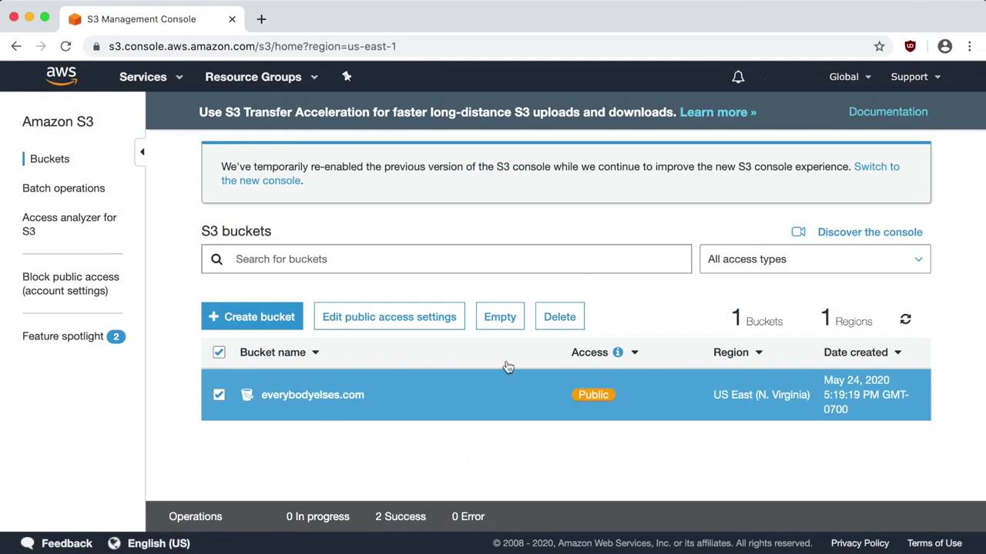
Delete the emptied everybodyelses.com bucket, confirming with its name.
{"action": "left_click", "coordinate": [560, 318]}
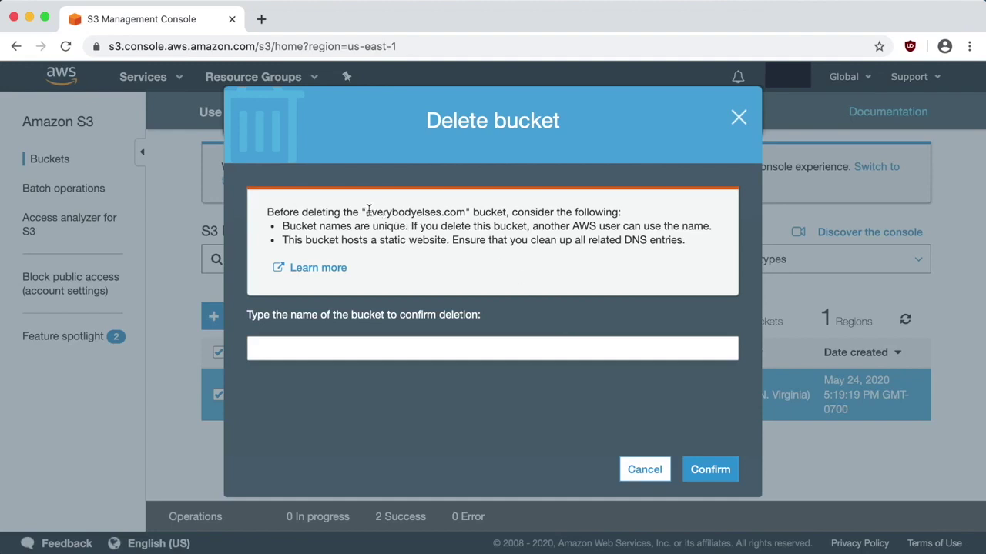
{"action": "left_click_drag", "start_coordinate": [367, 213], "coordinate": [463, 213]}
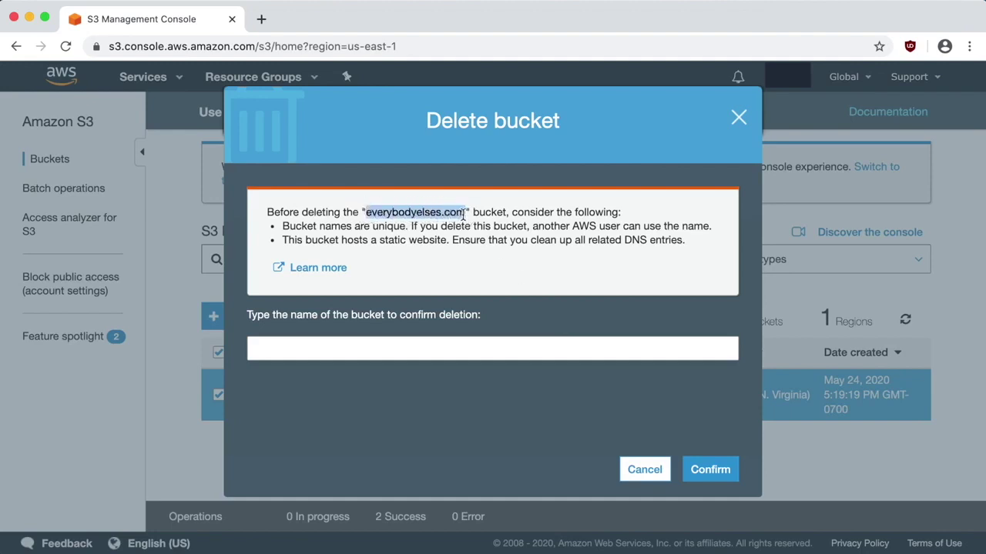
{"action": "left_click", "coordinate": [390, 347]}
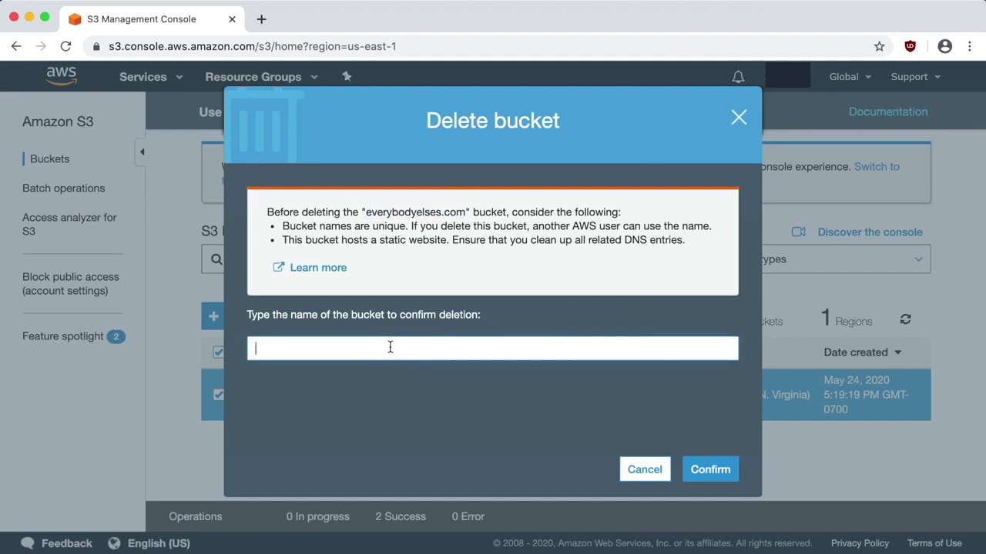
{"action": "key", "text": "super+v"}
{"action": "left_click", "coordinate": [699, 466]}
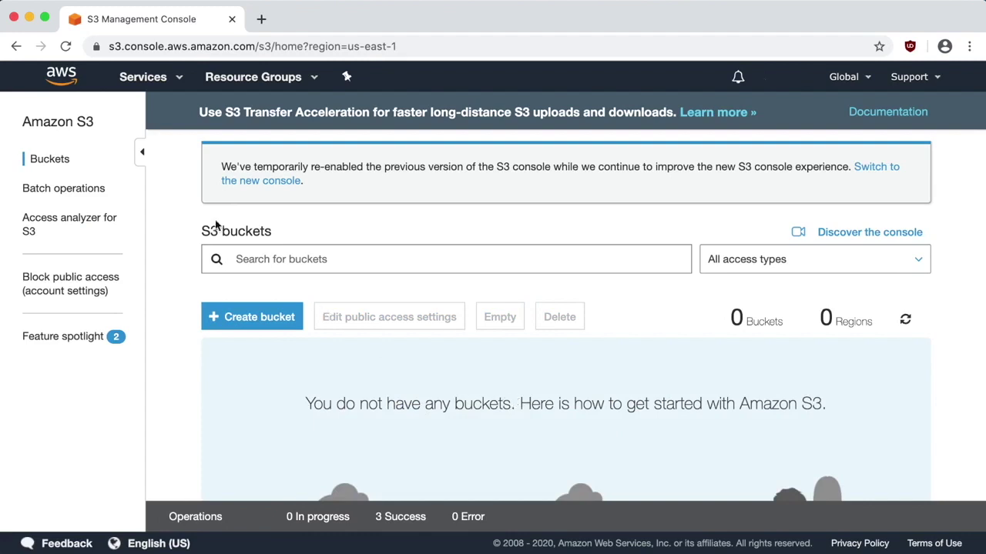
Open Certificate Manager and try to delete the everybodyelses.com certificate, then cancel the deletion dialog.
{"action": "left_click", "coordinate": [136, 79]}
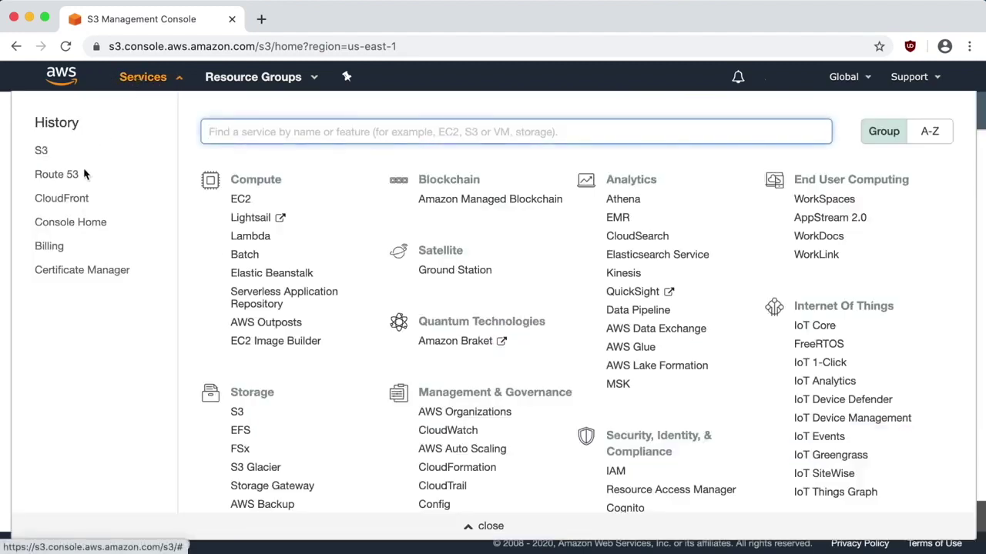
{"action": "left_click", "coordinate": [60, 271]}
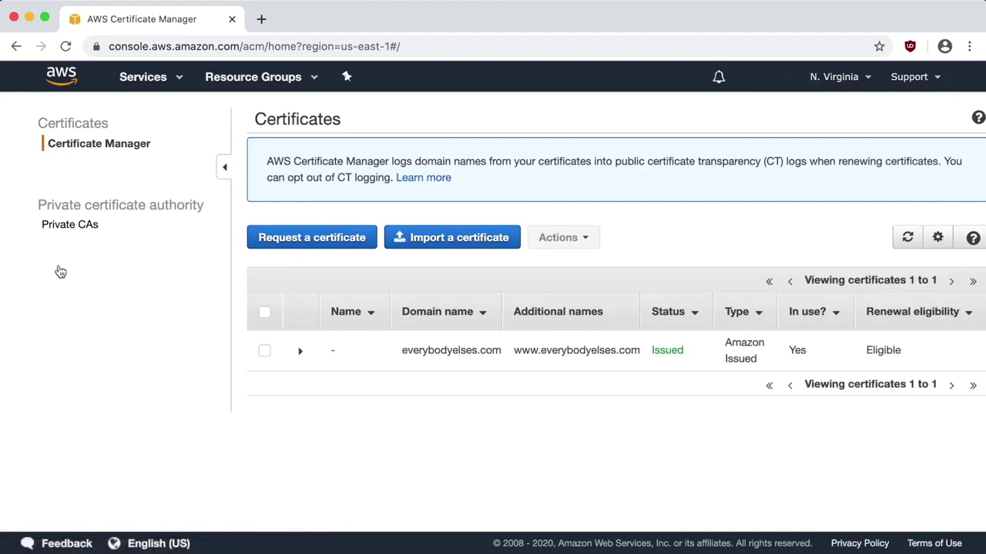
{"action": "left_click", "coordinate": [263, 353]}
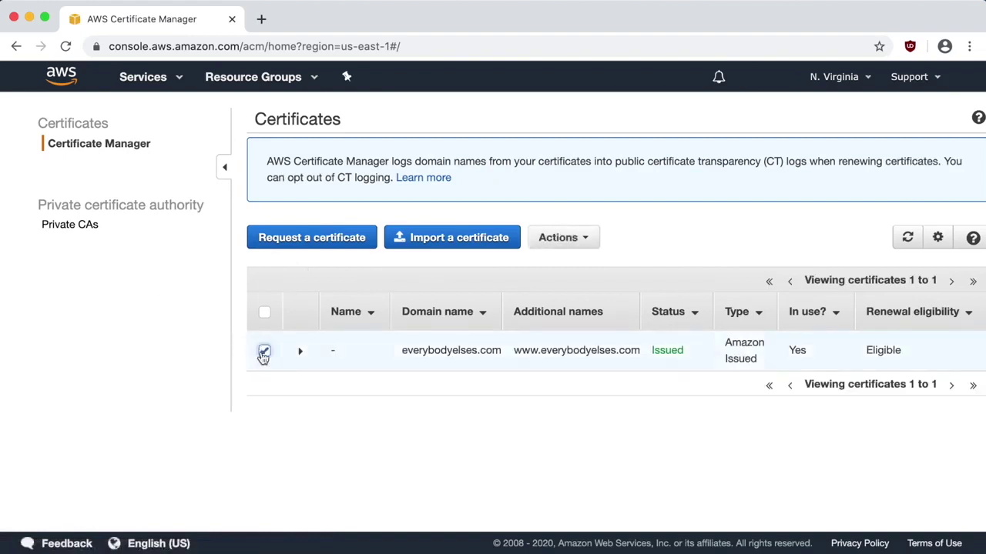
{"action": "left_click", "coordinate": [590, 239]}
{"action": "left_click", "coordinate": [581, 265]}
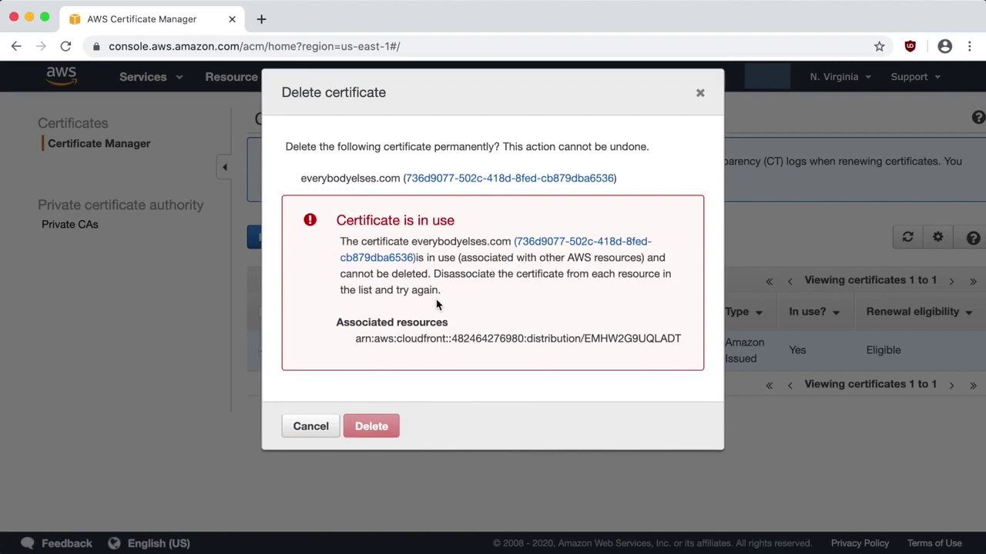
{"action": "left_click", "coordinate": [313, 429]}
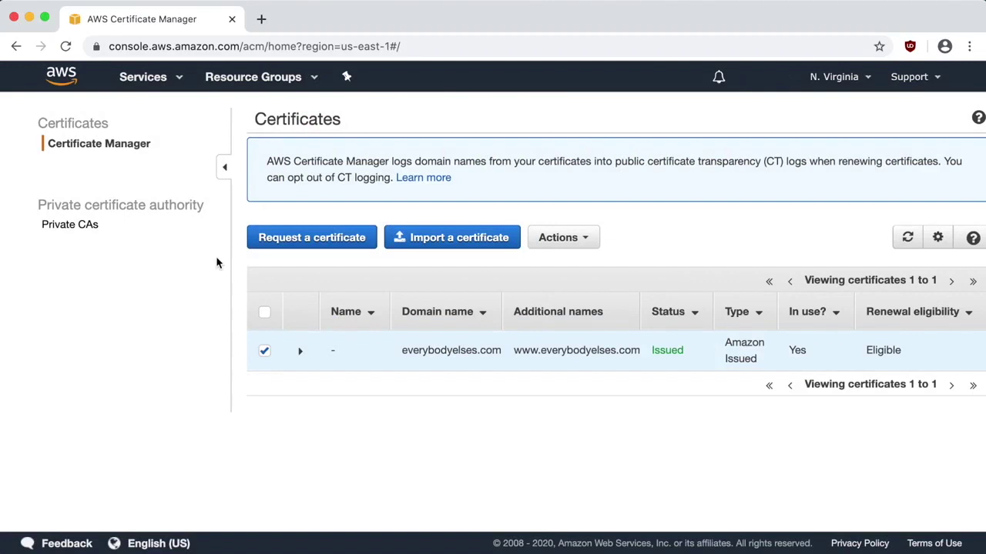
Go to CloudFront, refresh the distributions list and delete the disabled web distribution, closing the confirmation dialog.
{"action": "left_click", "coordinate": [132, 80]}
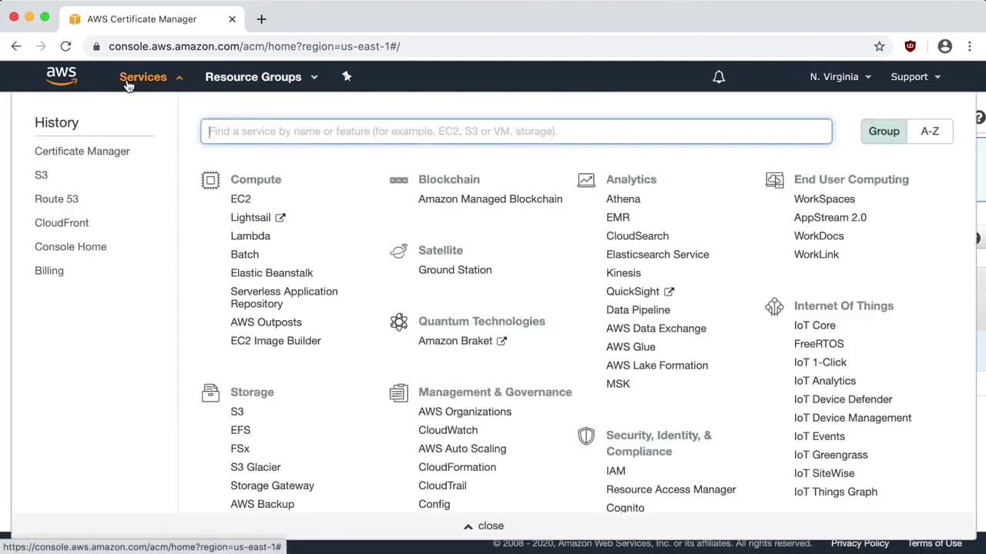
{"action": "left_click", "coordinate": [68, 223]}
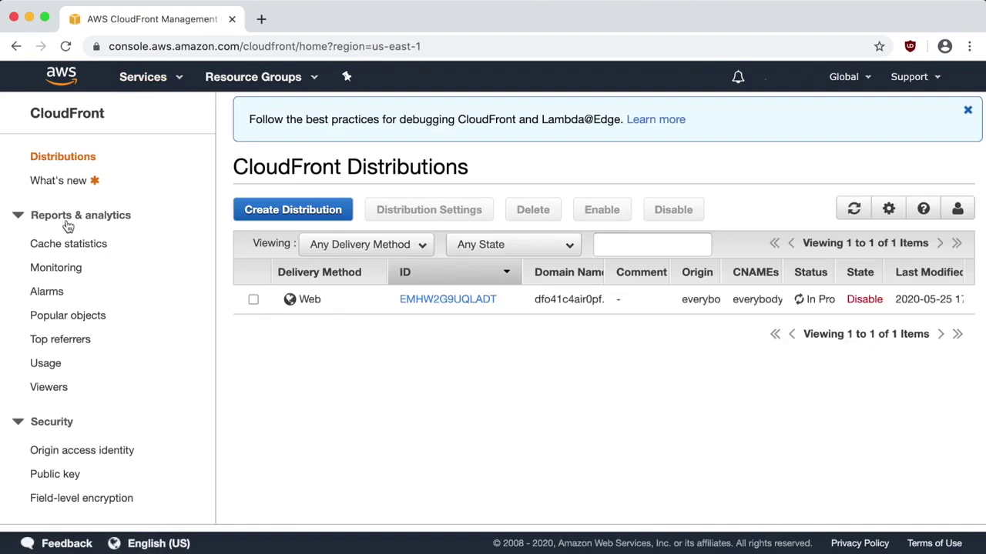
{"action": "left_click", "coordinate": [853, 210]}
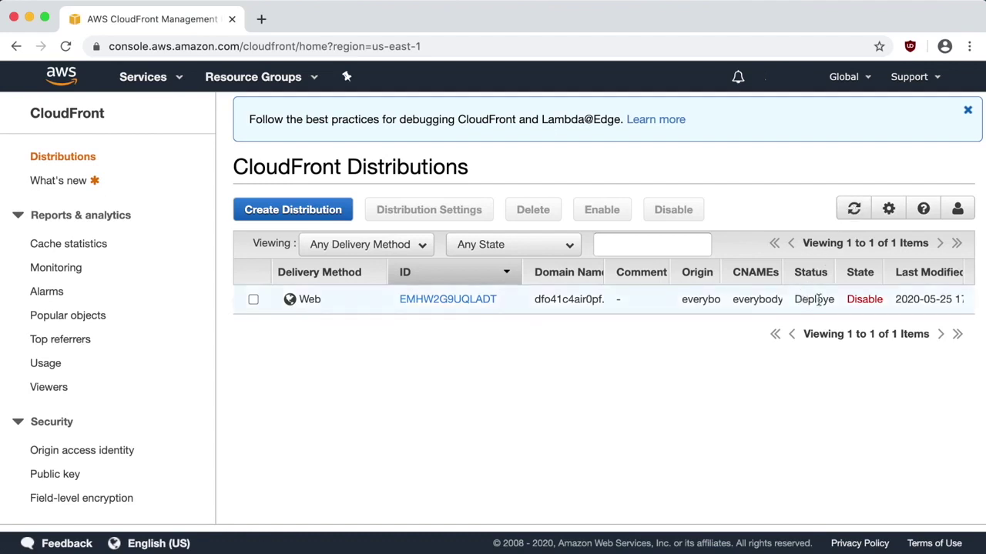
{"action": "left_click", "coordinate": [254, 302]}
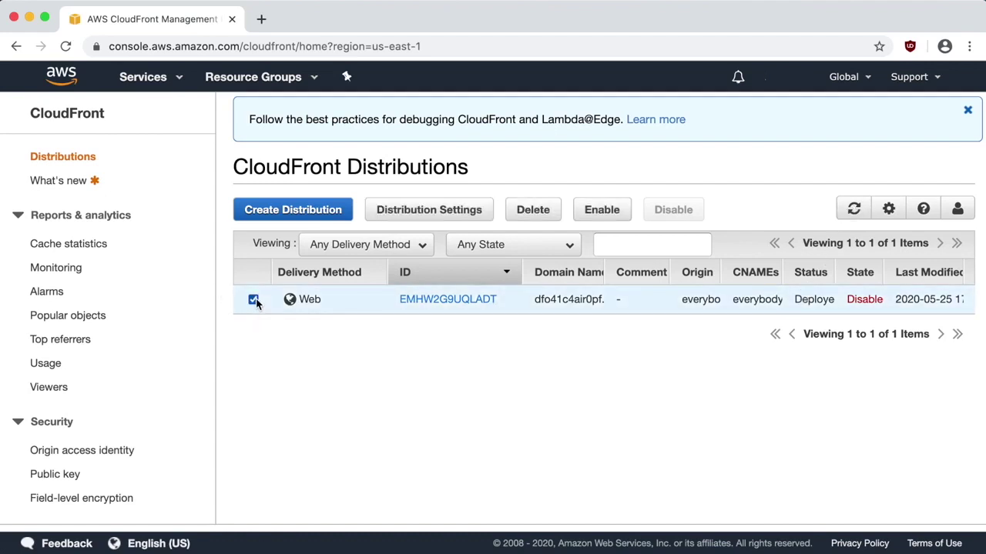
{"action": "left_click", "coordinate": [533, 214]}
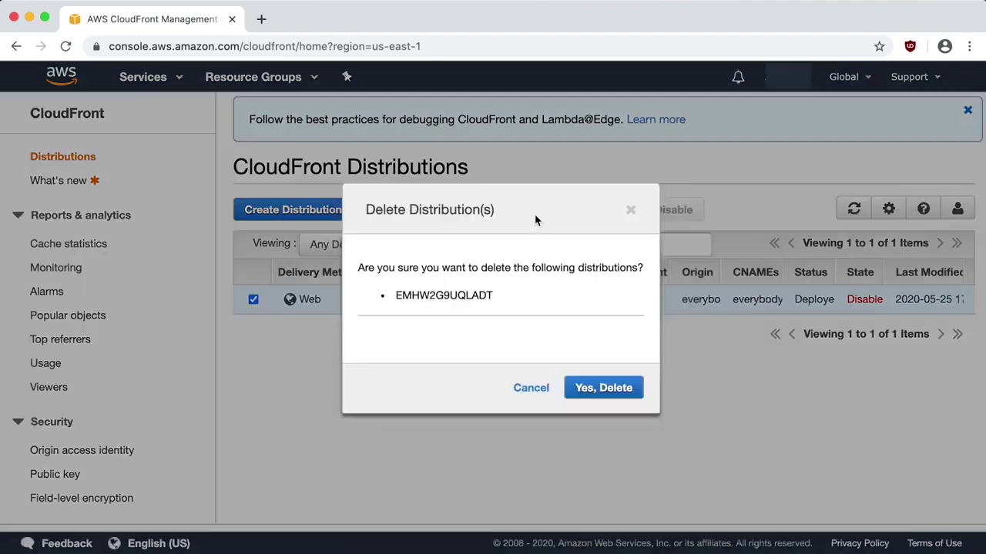
{"action": "left_click", "coordinate": [584, 388]}
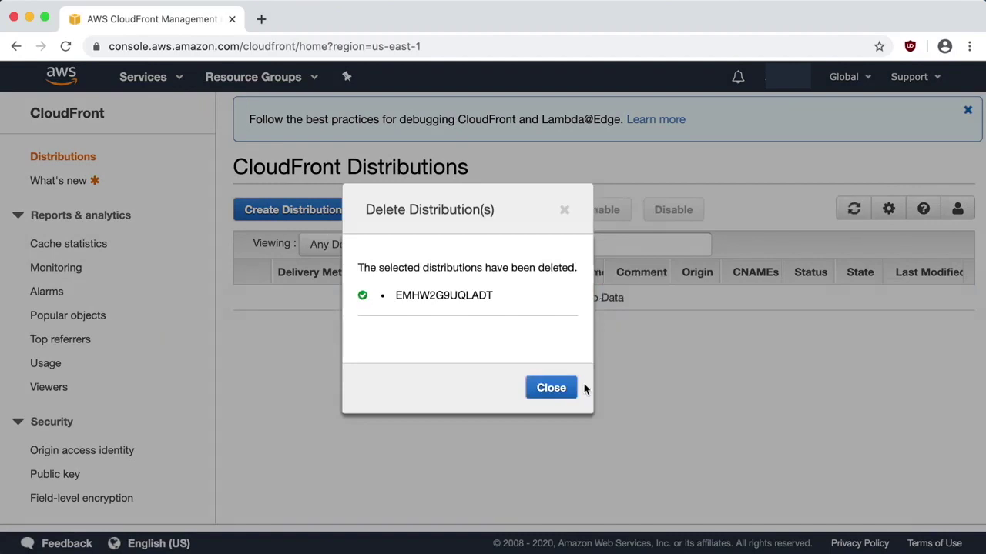
{"action": "left_click", "coordinate": [561, 394]}
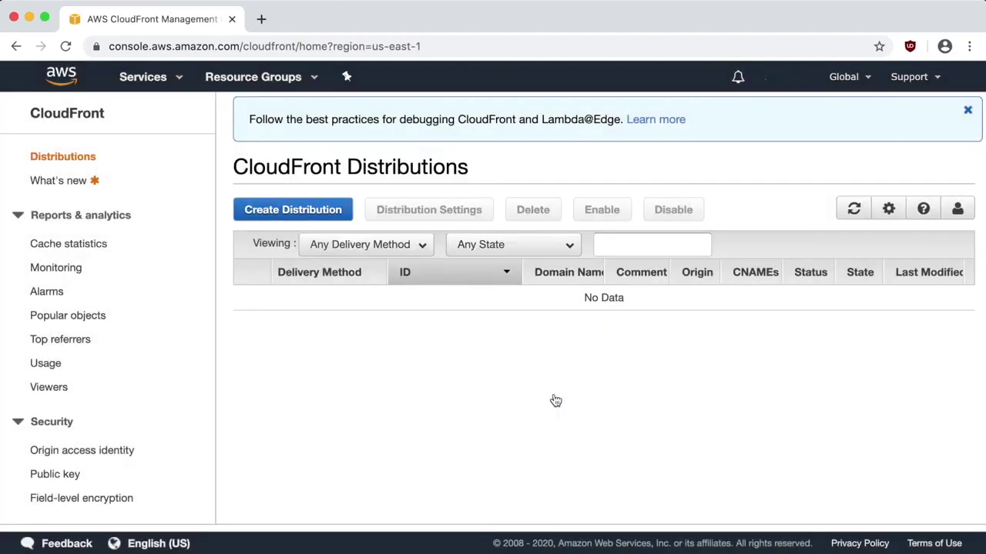
Return to Certificate Manager and permanently delete the everybodyelses.com certificate.
{"action": "left_click", "coordinate": [132, 77]}
{"action": "left_click", "coordinate": [105, 174]}
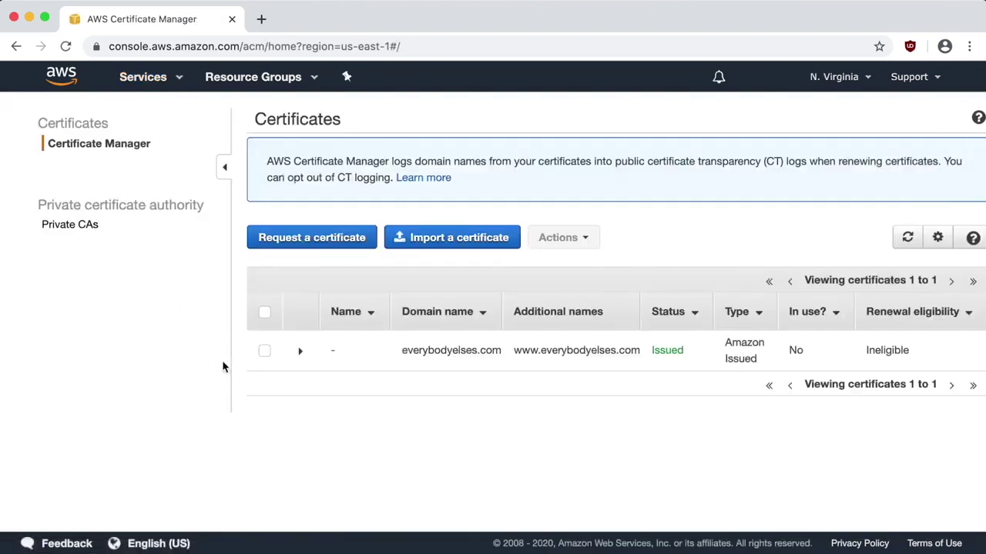
{"action": "left_click", "coordinate": [264, 351]}
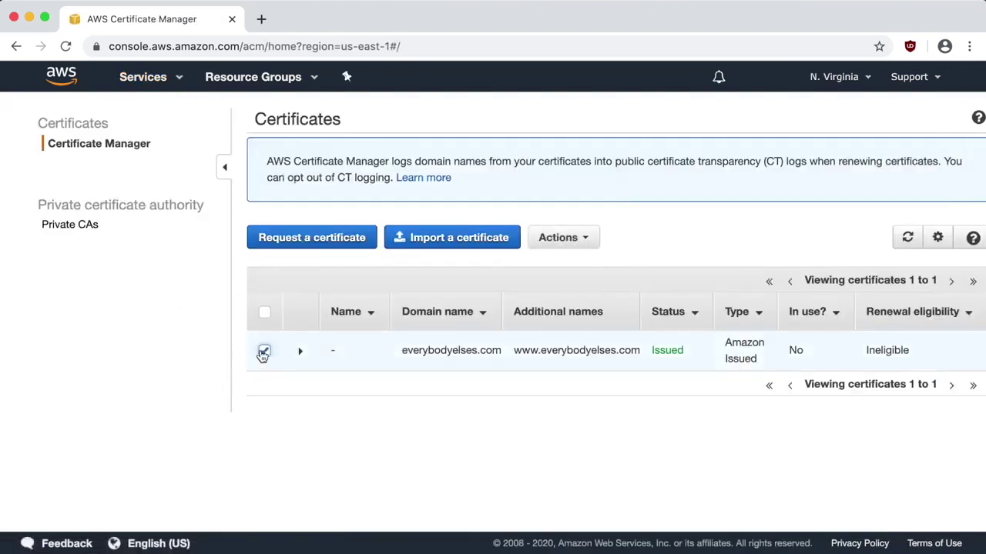
{"action": "left_click", "coordinate": [589, 240]}
{"action": "left_click", "coordinate": [577, 264]}
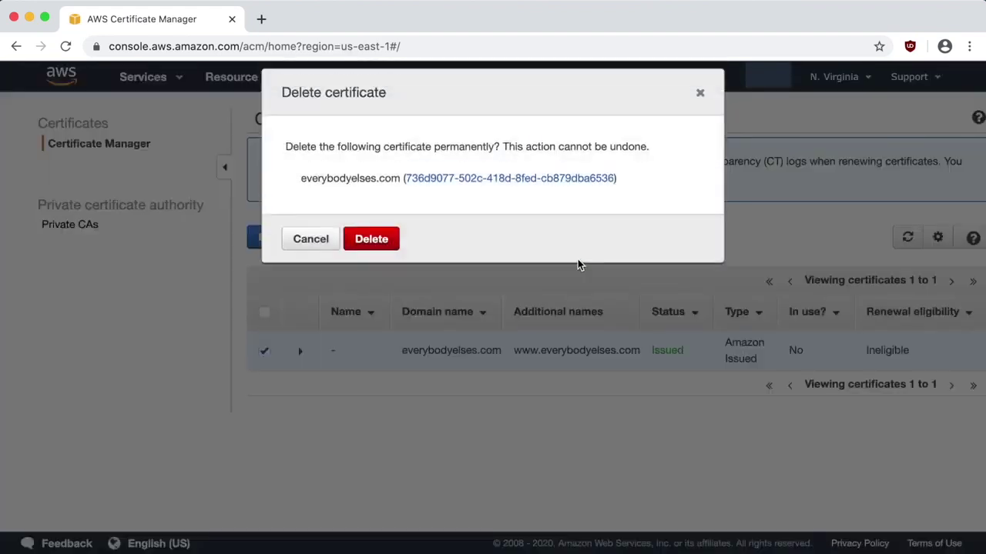
{"action": "left_click", "coordinate": [379, 243]}
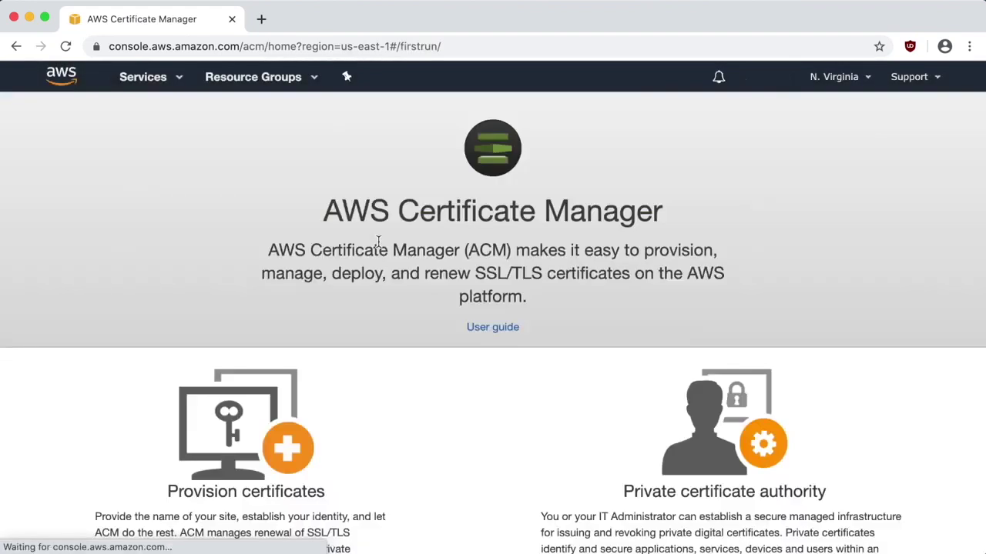